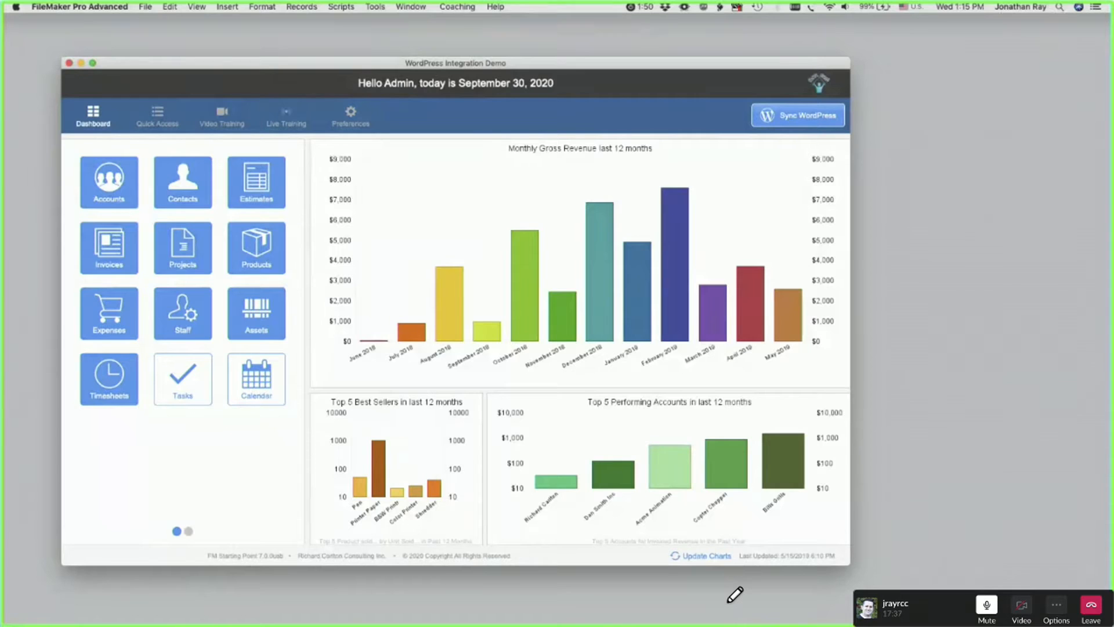
# - Switch to Chrome and arrange the Acme Accessories store window beside the FileMaker dashboard, extending it to the screen's lower edge
pyautogui.press('super+Tab')
pyautogui.moveTo(693, 65); pyautogui.dragTo(782, 24)
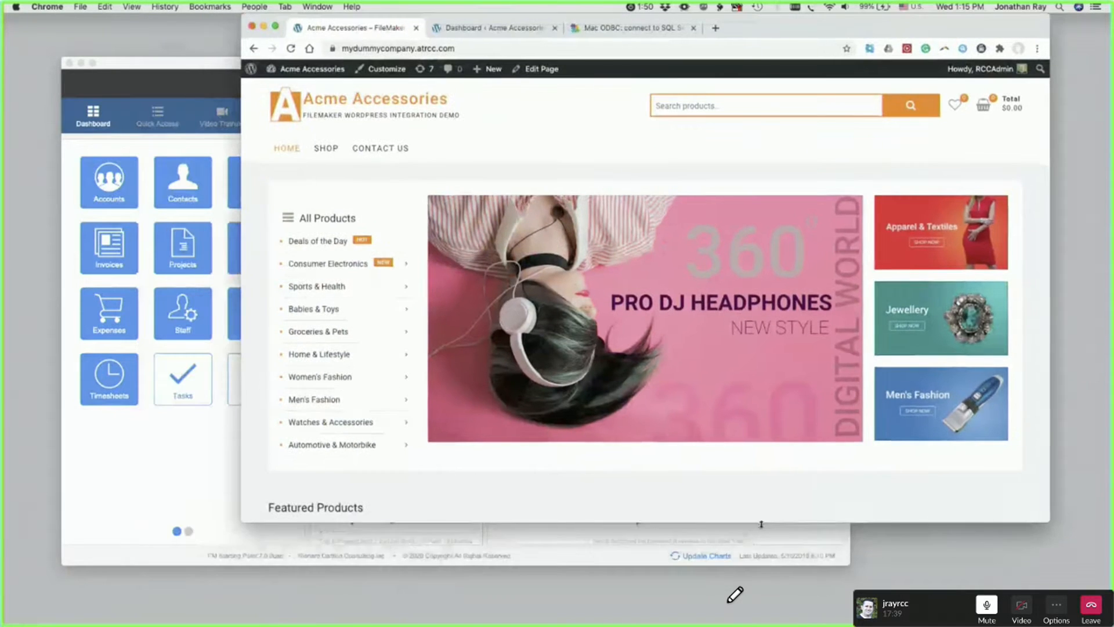
pyautogui.moveTo(762, 524); pyautogui.dragTo(761, 625)
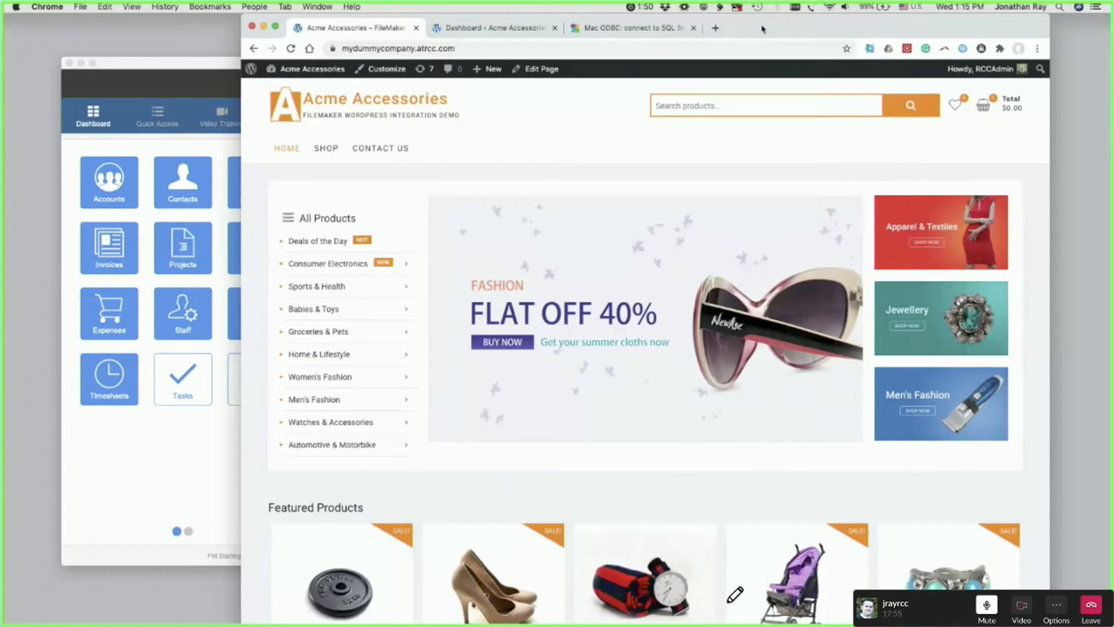
pyautogui.moveTo(762, 27); pyautogui.dragTo(786, 27)
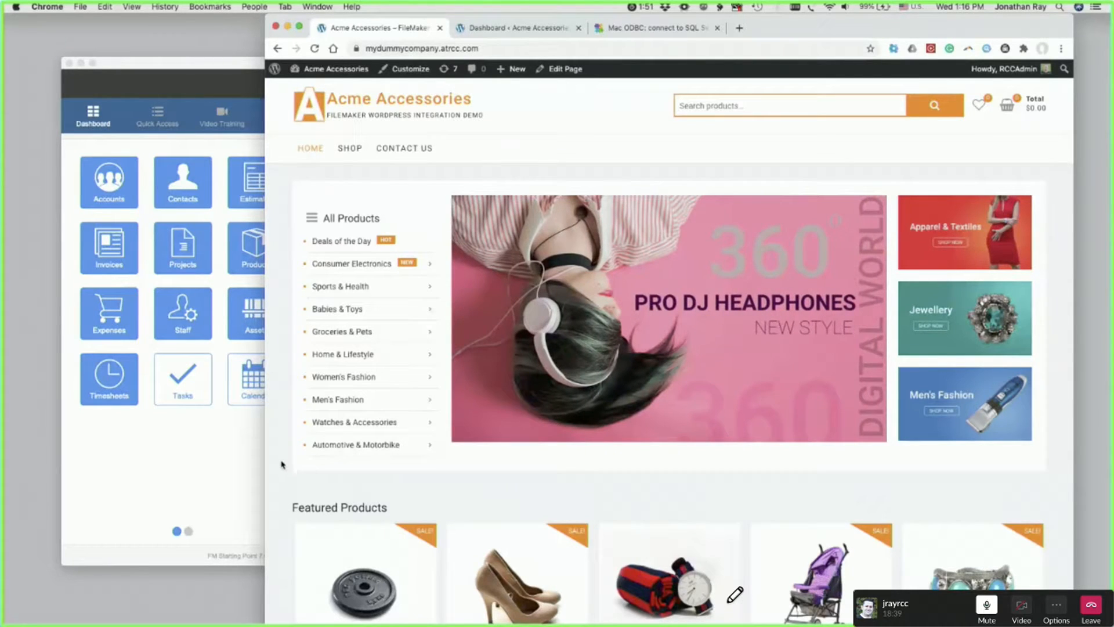
# - Add one Patek Eleven from the home page's Featured Products to the shopping cart
pyautogui.scroll(-3, 283, 466)
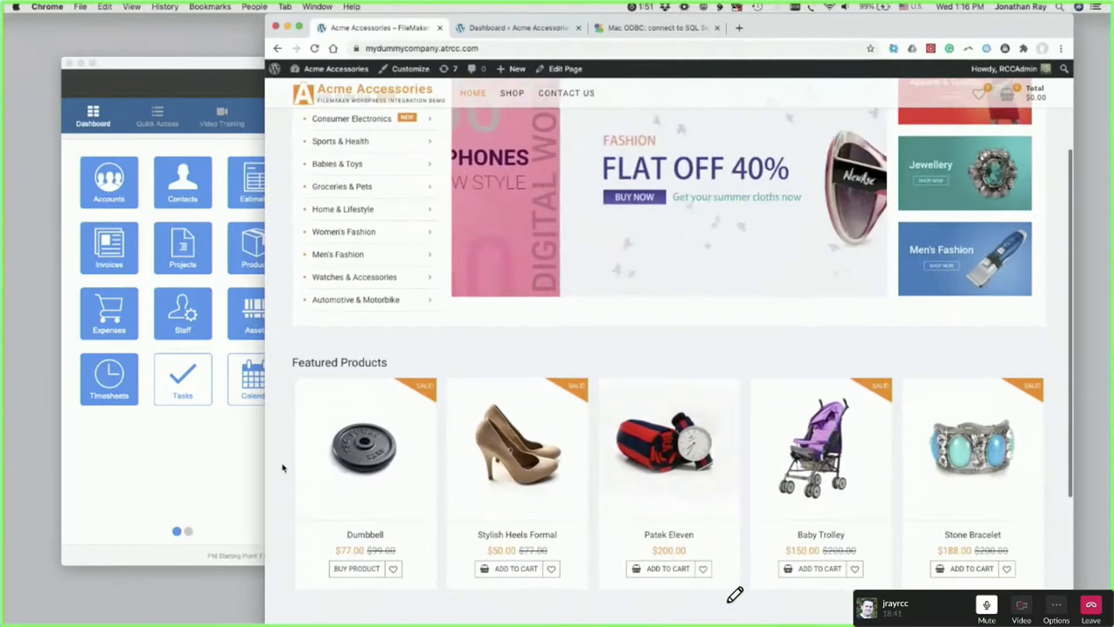
pyautogui.scroll(-2, 284, 467)
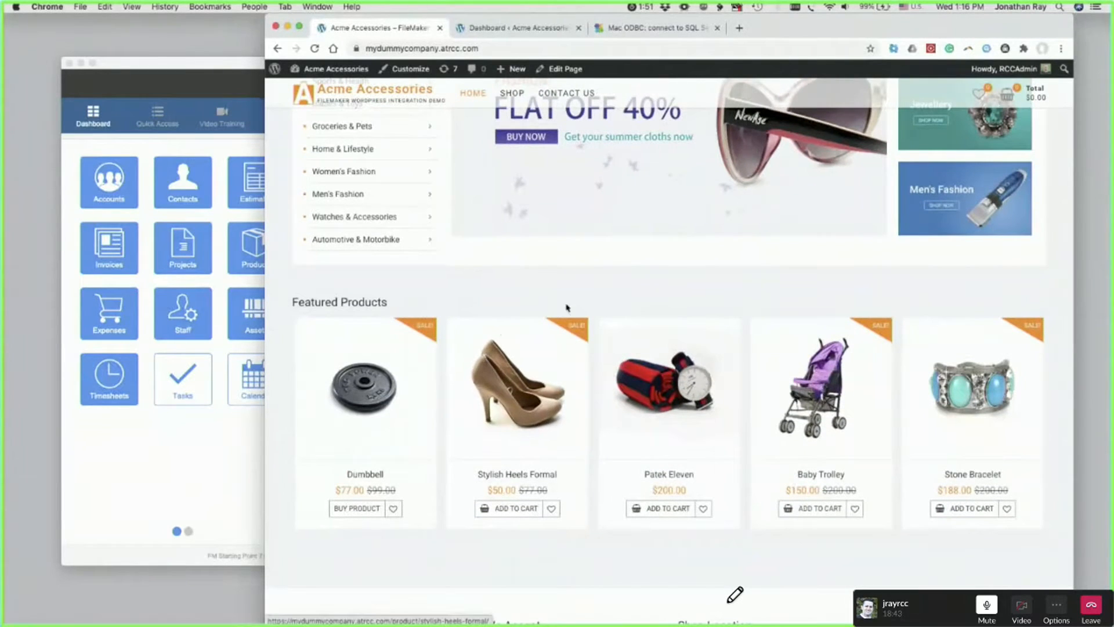
pyautogui.scroll(4, 589, 365)
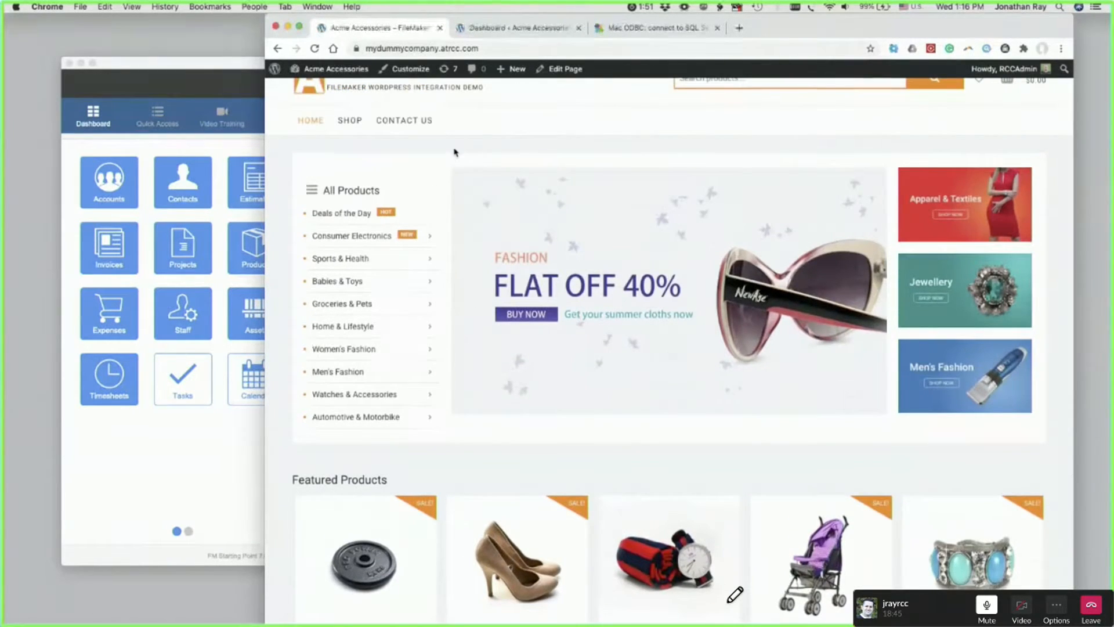
pyautogui.scroll(1, 372, 160)
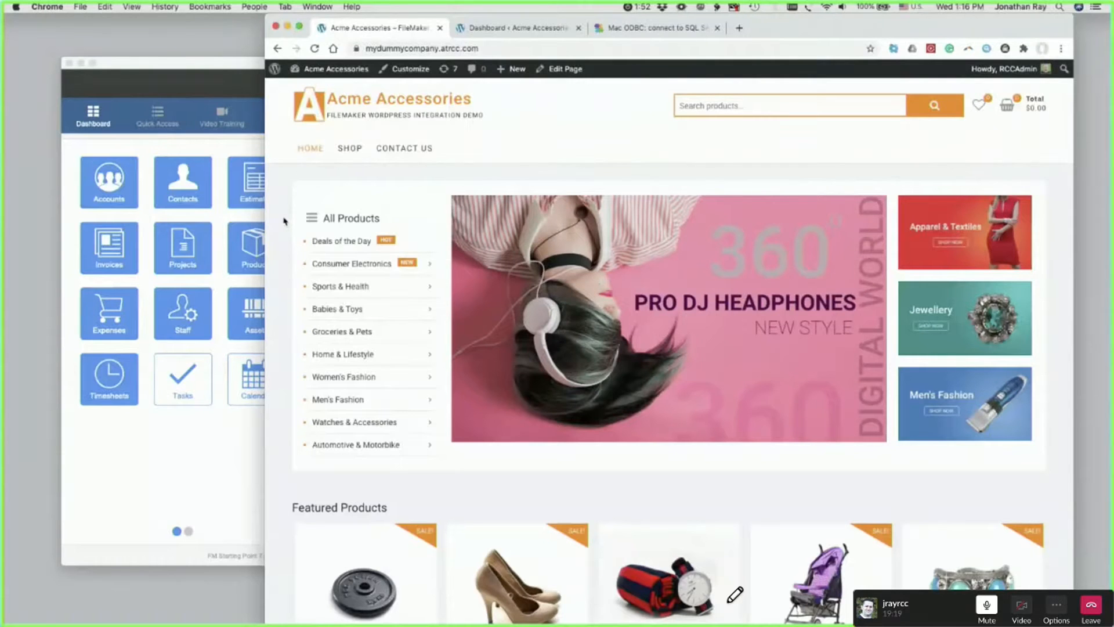
pyautogui.scroll(-5, 286, 294)
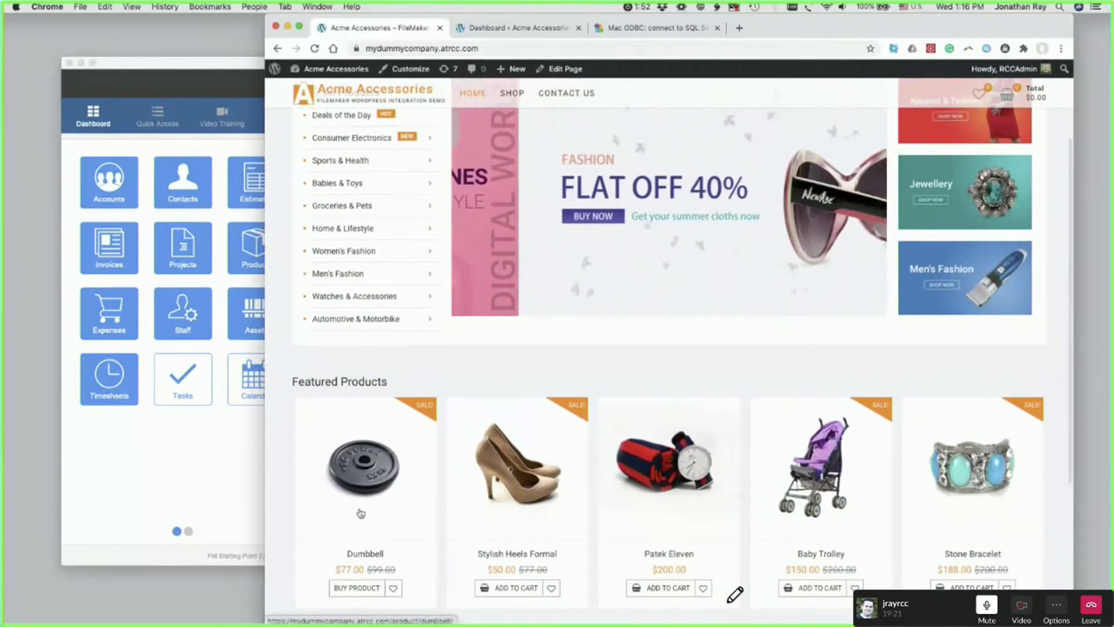
pyautogui.scroll(-4, 361, 513)
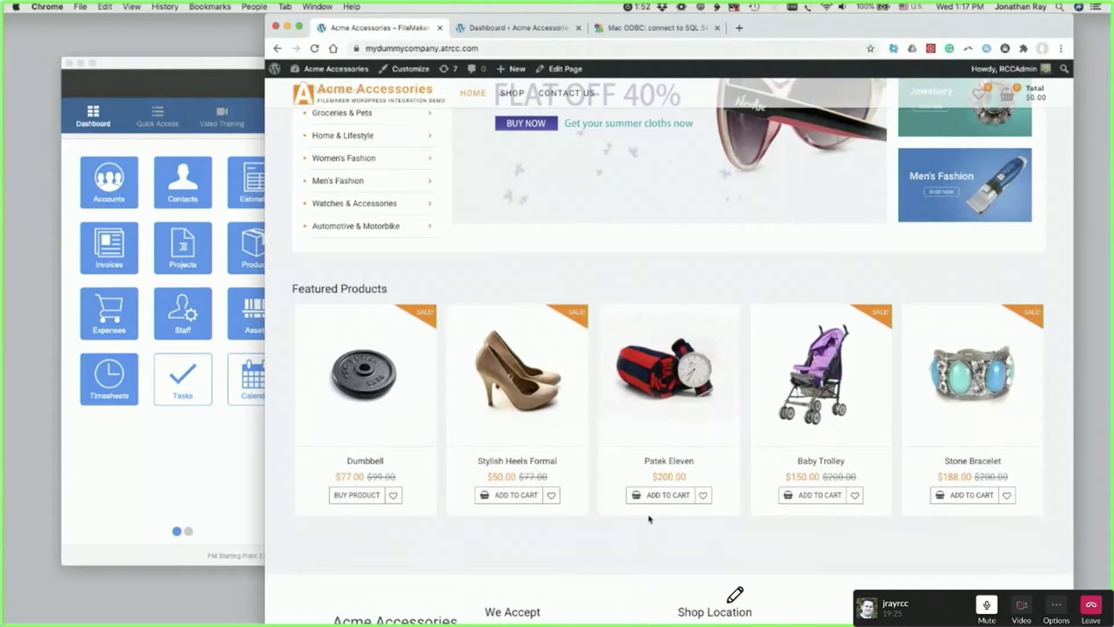
pyautogui.click(668, 501)
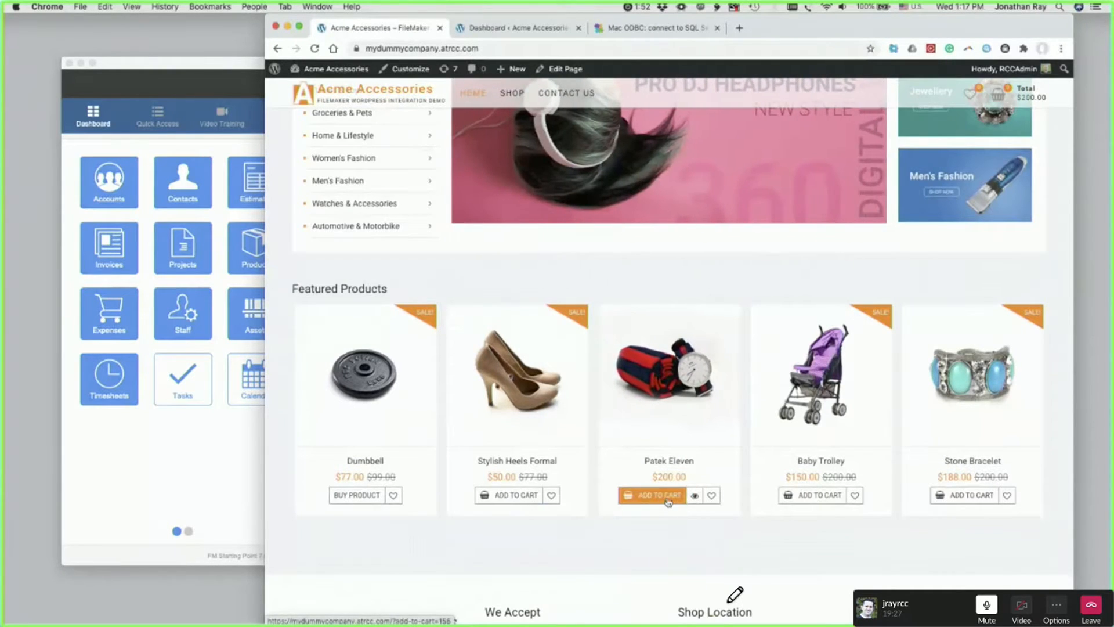
# - Proceed to checkout with the Patek Eleven in the cart
pyautogui.scroll(4, 696, 471)
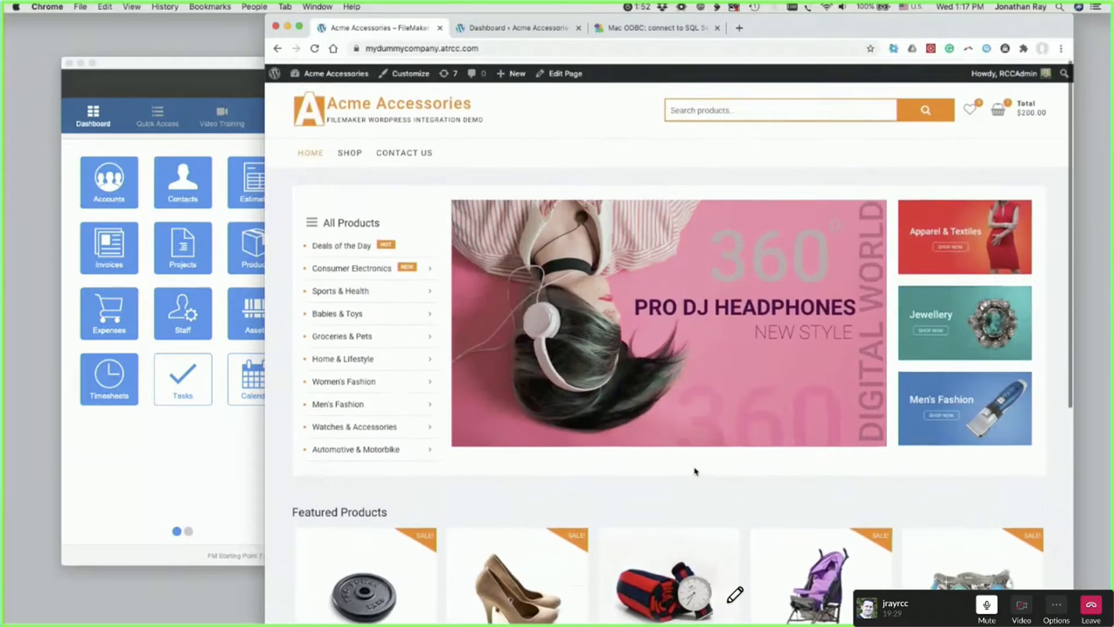
pyautogui.moveTo(998, 113)
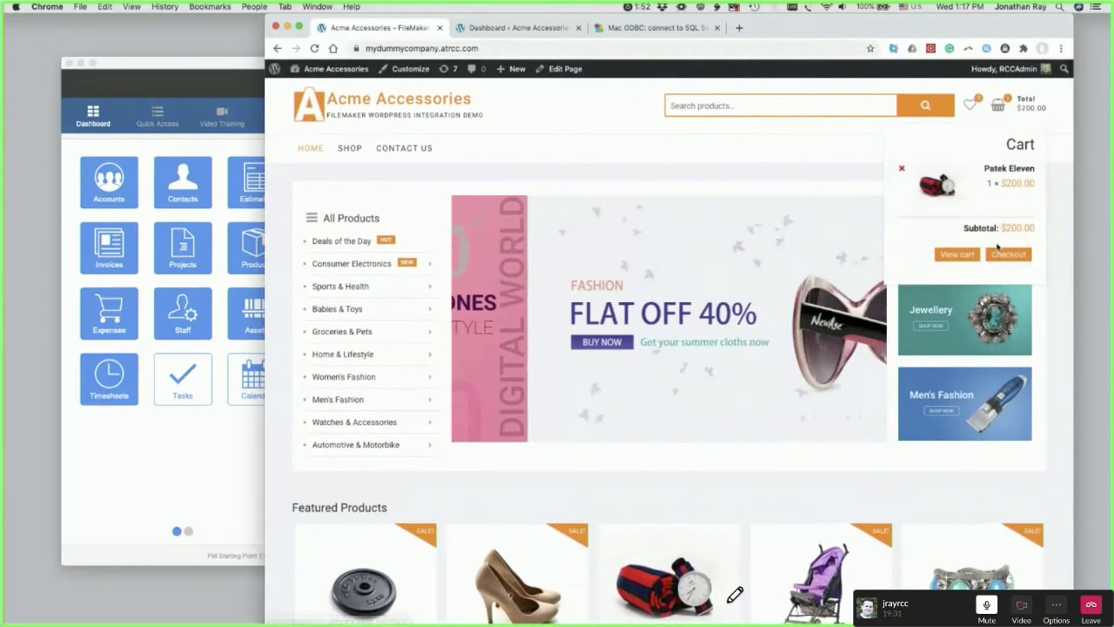
pyautogui.click(1011, 258)
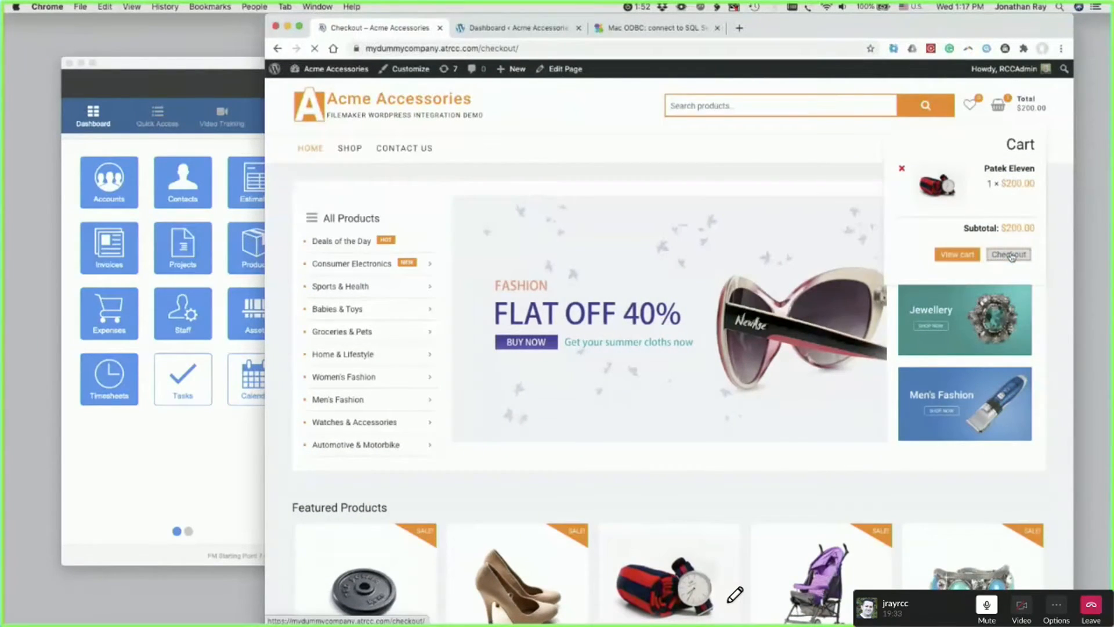
# - Place the order using the prefilled billing details and the Check payments method
pyautogui.scroll(-1, 505, 450)
pyautogui.scroll(-3, 504, 450)
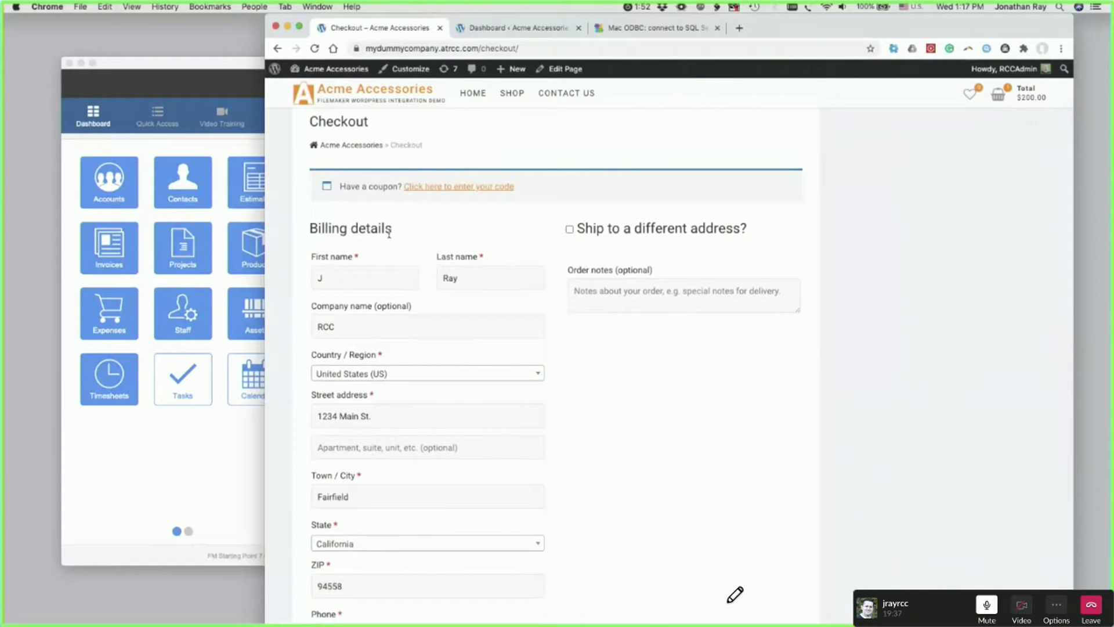
pyautogui.scroll(-5, 560, 445)
pyautogui.scroll(-3, 560, 446)
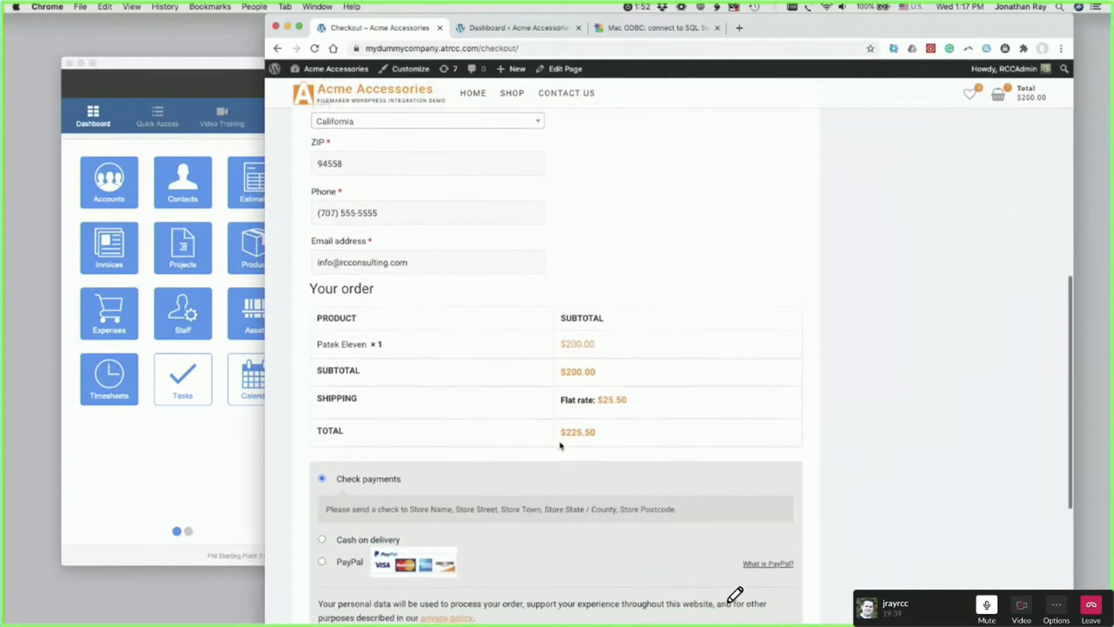
pyautogui.scroll(-1, 487, 498)
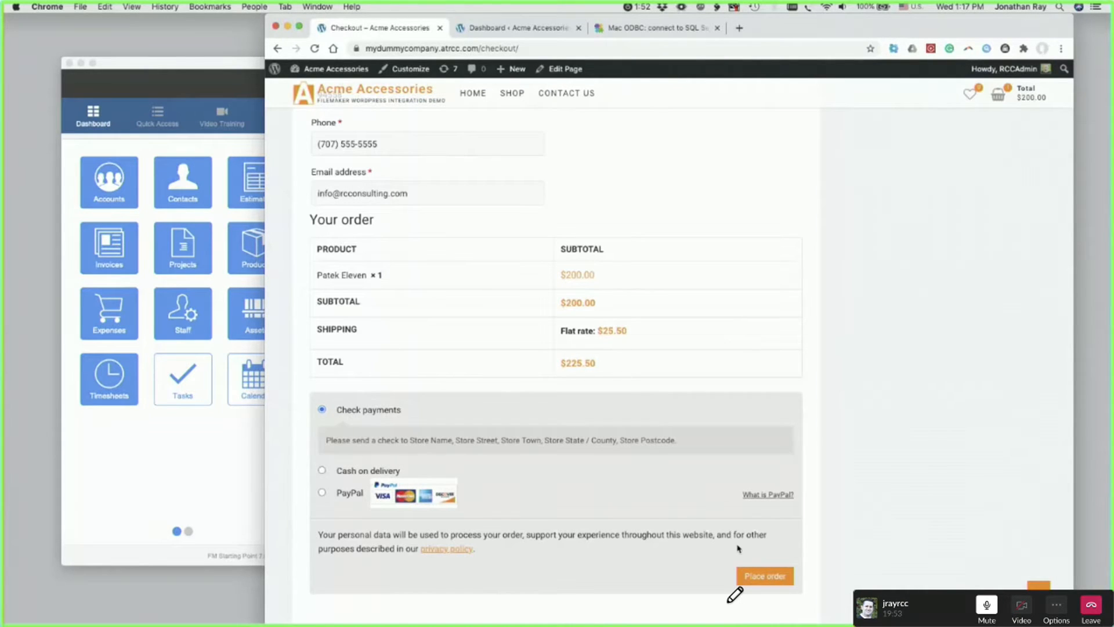
pyautogui.click(762, 578)
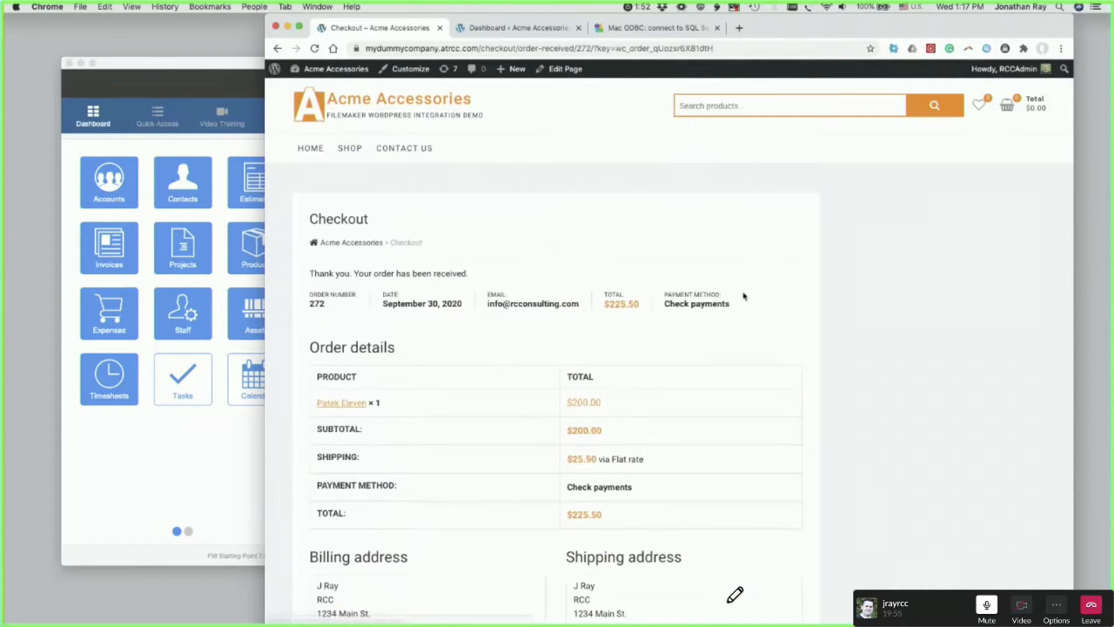
pyautogui.moveTo(310, 219); pyautogui.dragTo(374, 218)
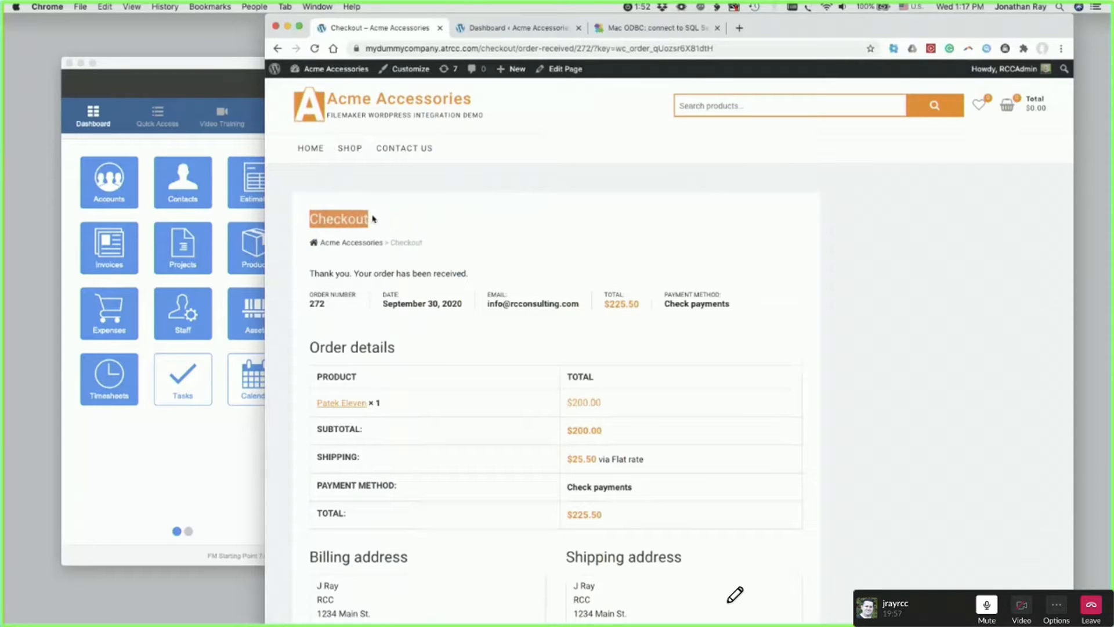
pyautogui.click(401, 203)
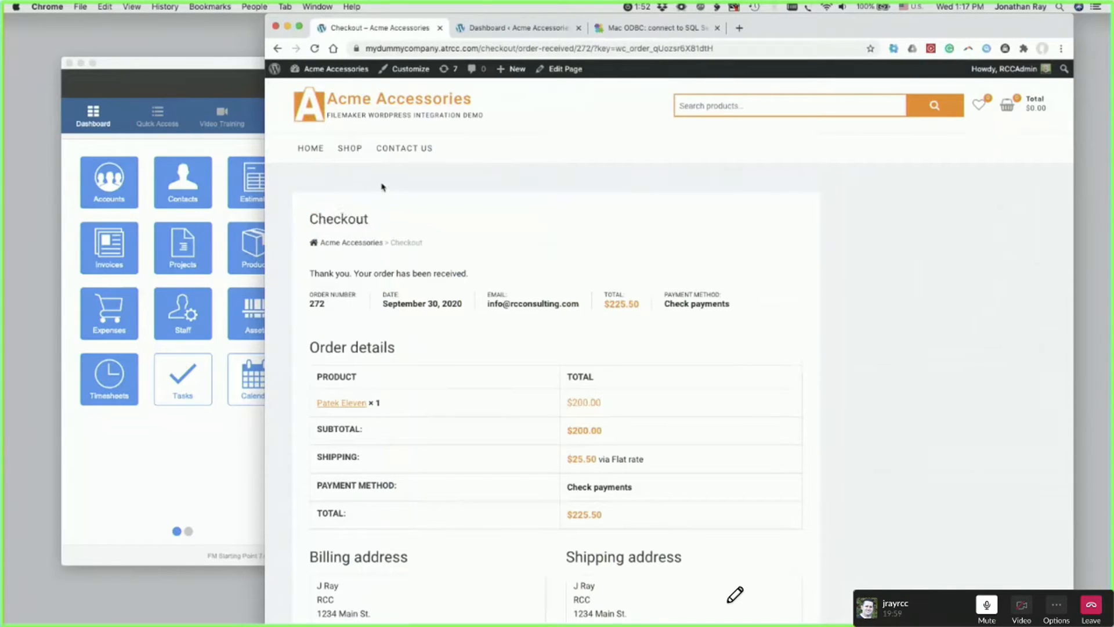
# - Open the newest WooCommerce order for editing in the site's WordPress admin
pyautogui.click(496, 27)
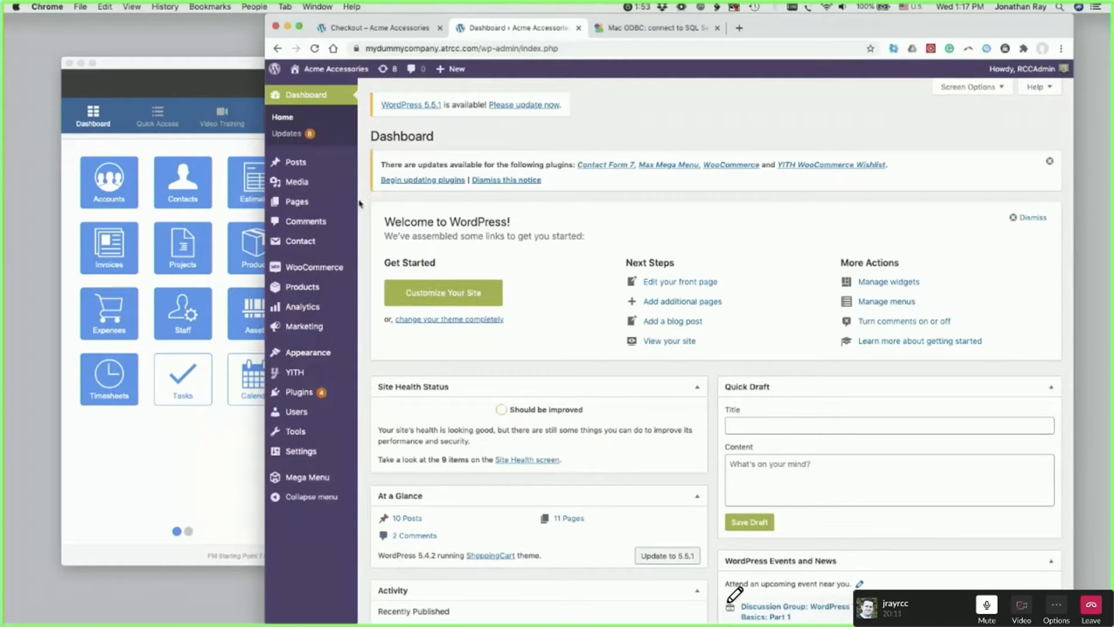
pyautogui.moveTo(300, 269)
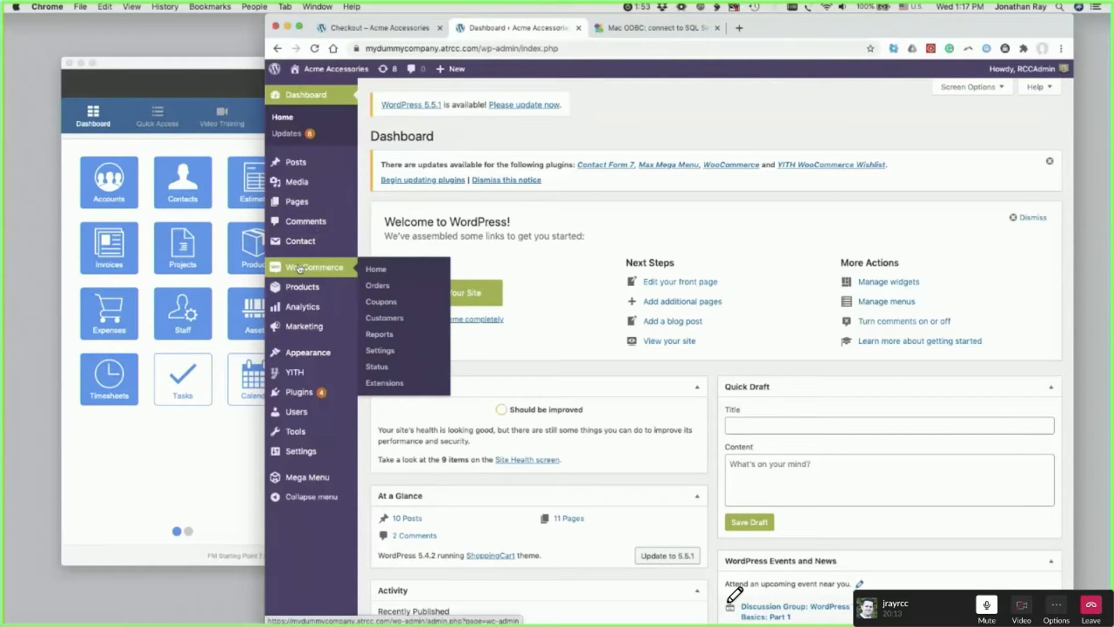
pyautogui.click(373, 286)
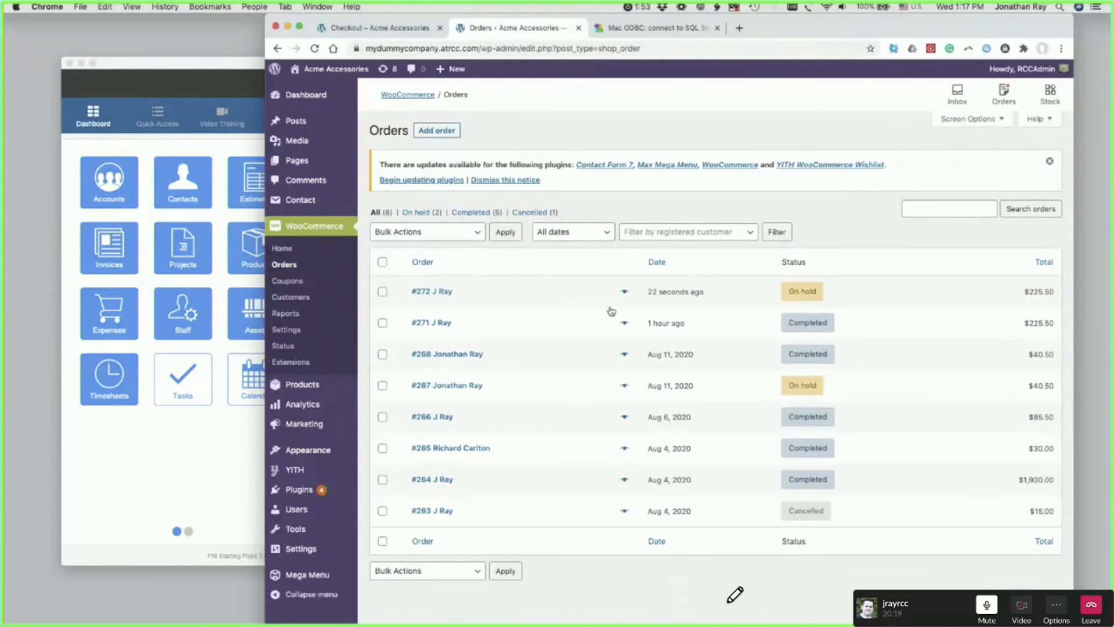
pyautogui.click(441, 291)
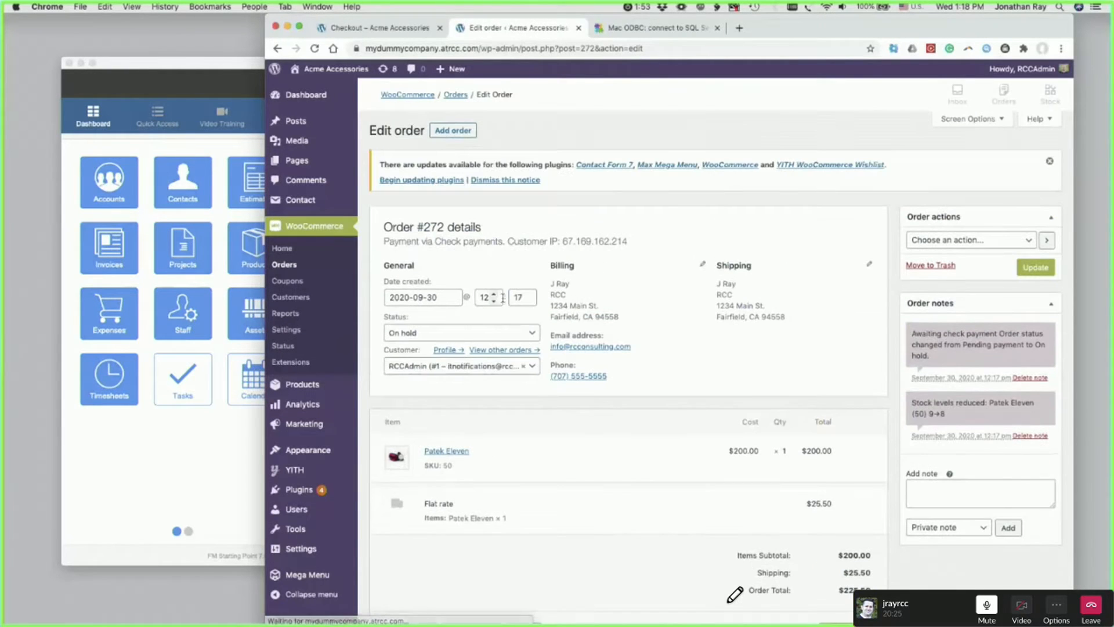
pyautogui.scroll(-3, 491, 395)
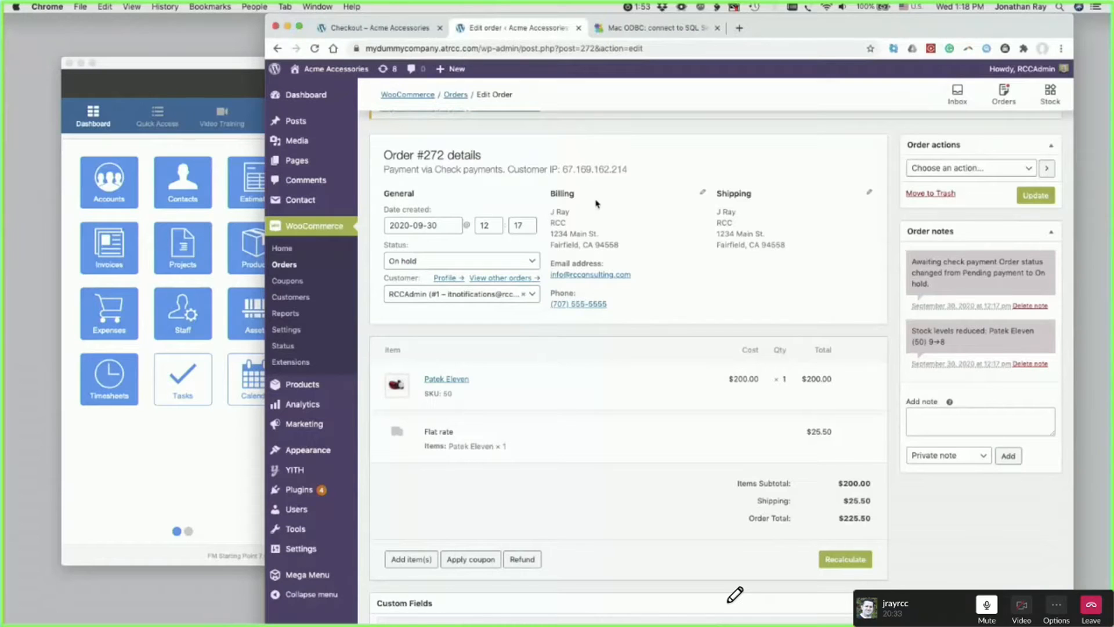
# - Examine the new order's heading, payment information, billing details and items on the Edit order page
pyautogui.moveTo(774, 22); pyautogui.dragTo(789, 22)
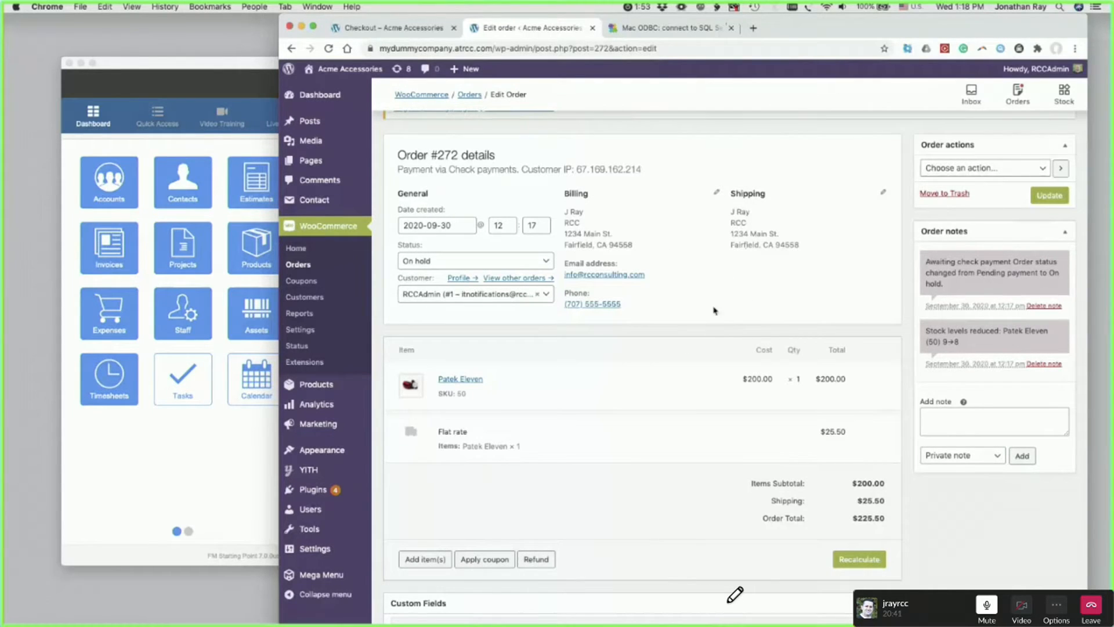
pyautogui.click(209, 67)
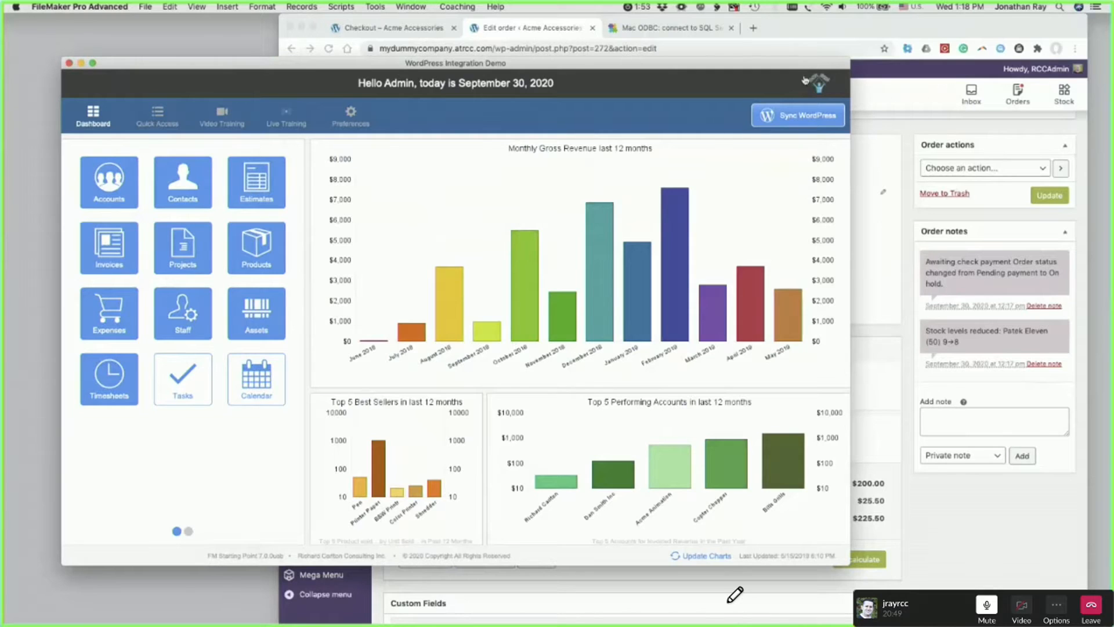
pyautogui.click(869, 31)
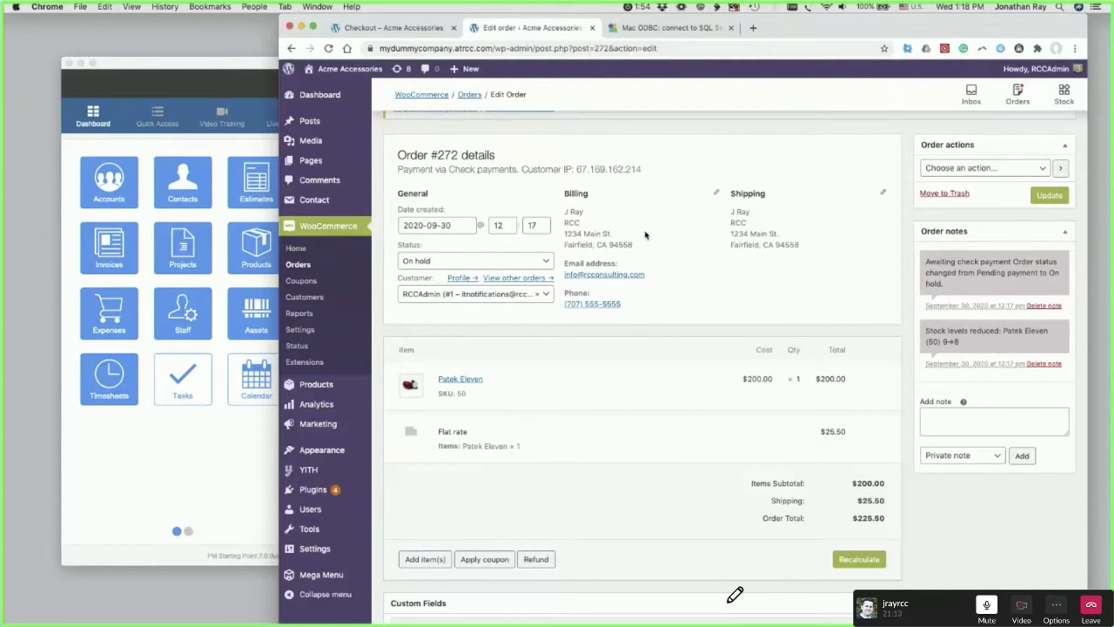
pyautogui.scroll(2, 663, 263)
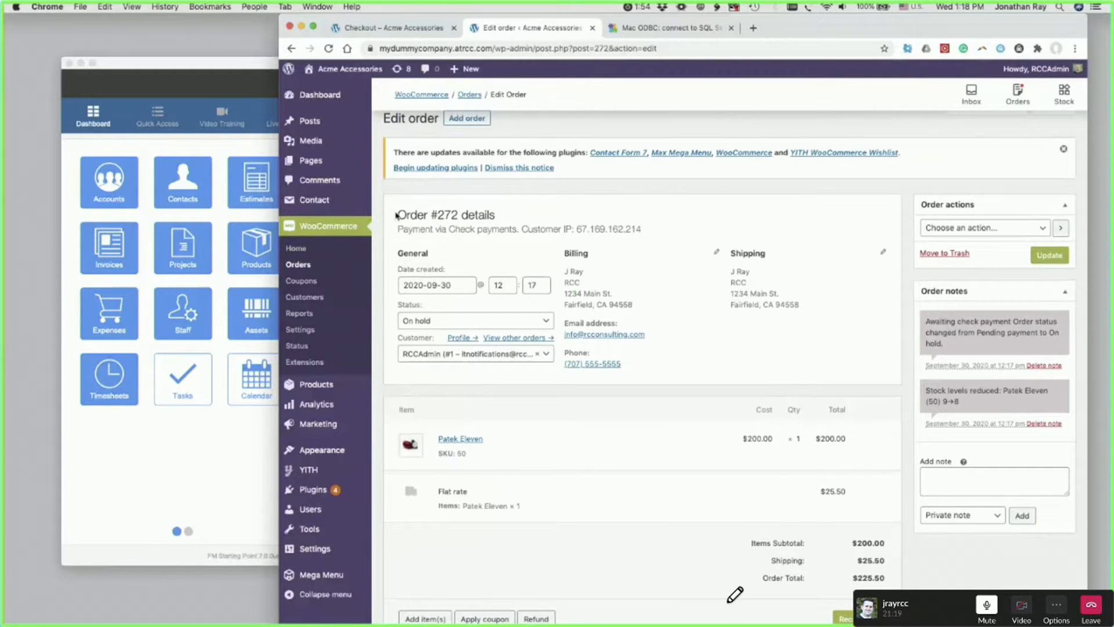
pyautogui.moveTo(397, 215); pyautogui.dragTo(642, 231)
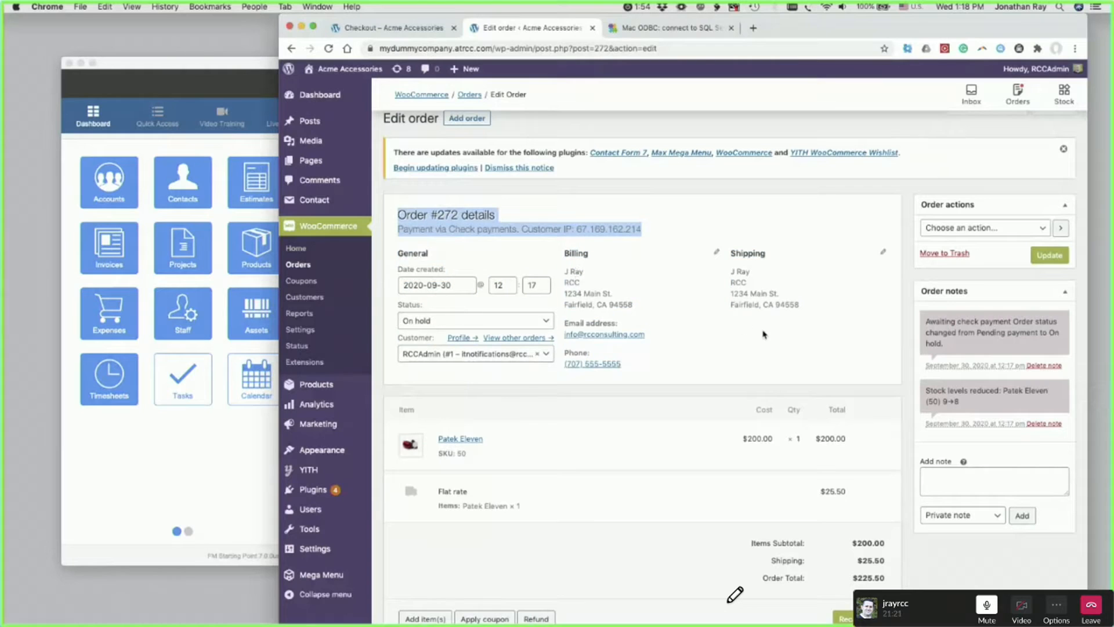
pyautogui.click(663, 390)
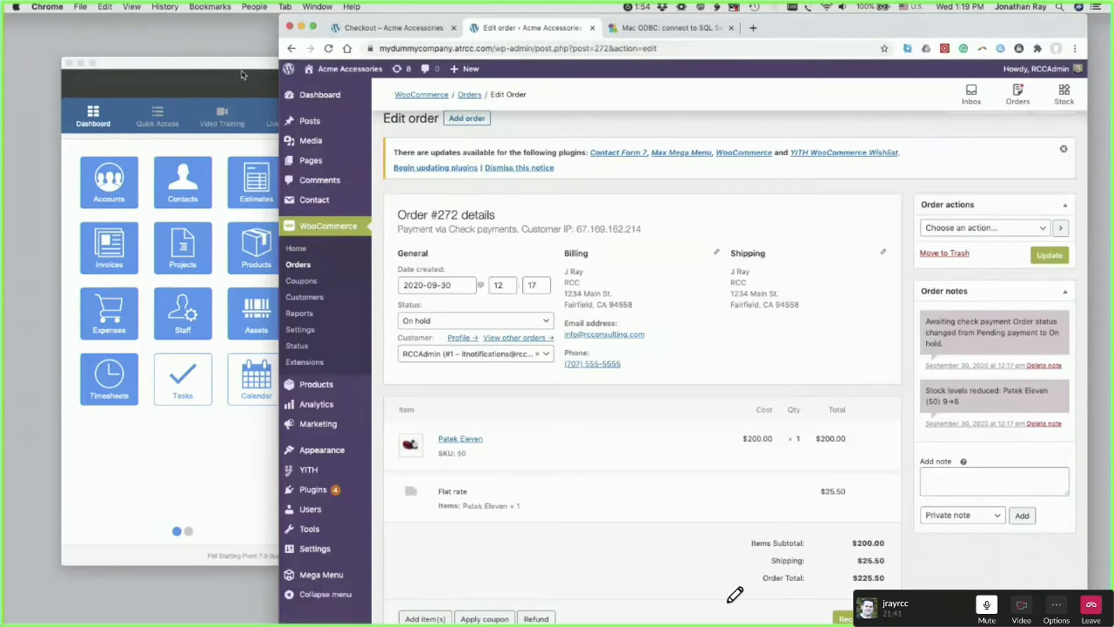
# - Switch to FileMaker Pro, check the existing invoices, and run the WordPress sync from the dashboard
pyautogui.click(236, 70)
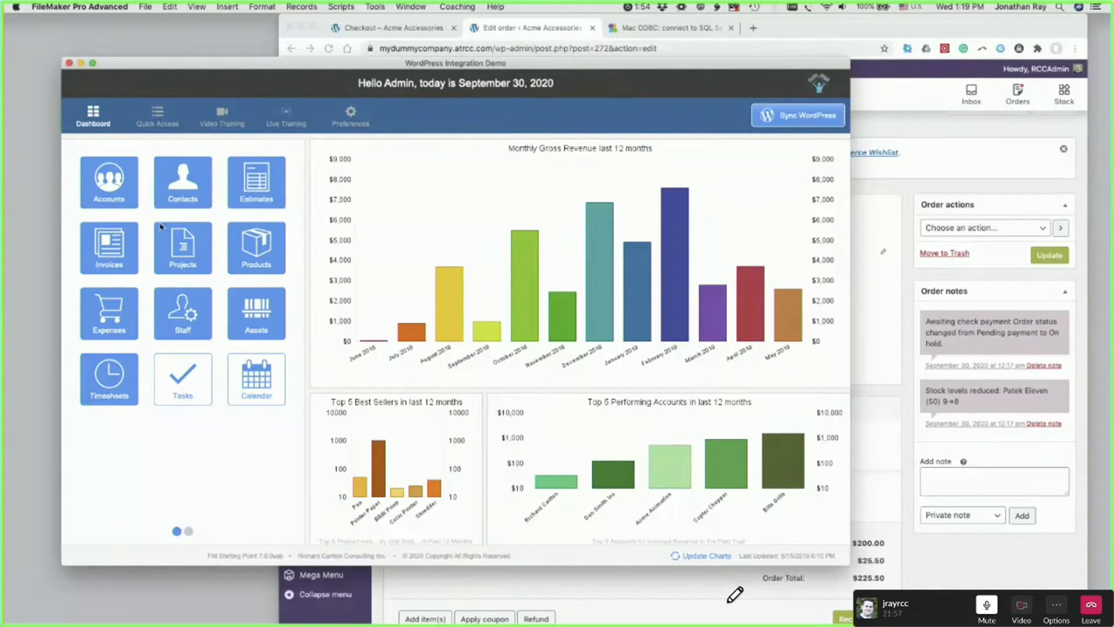
pyautogui.click(103, 250)
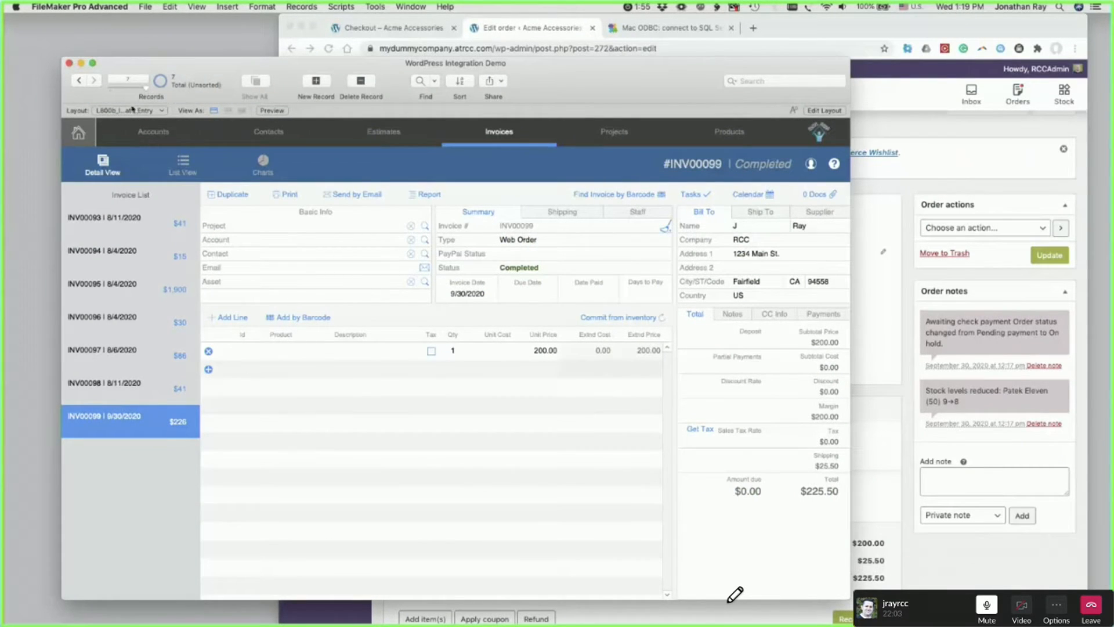
pyautogui.click(78, 133)
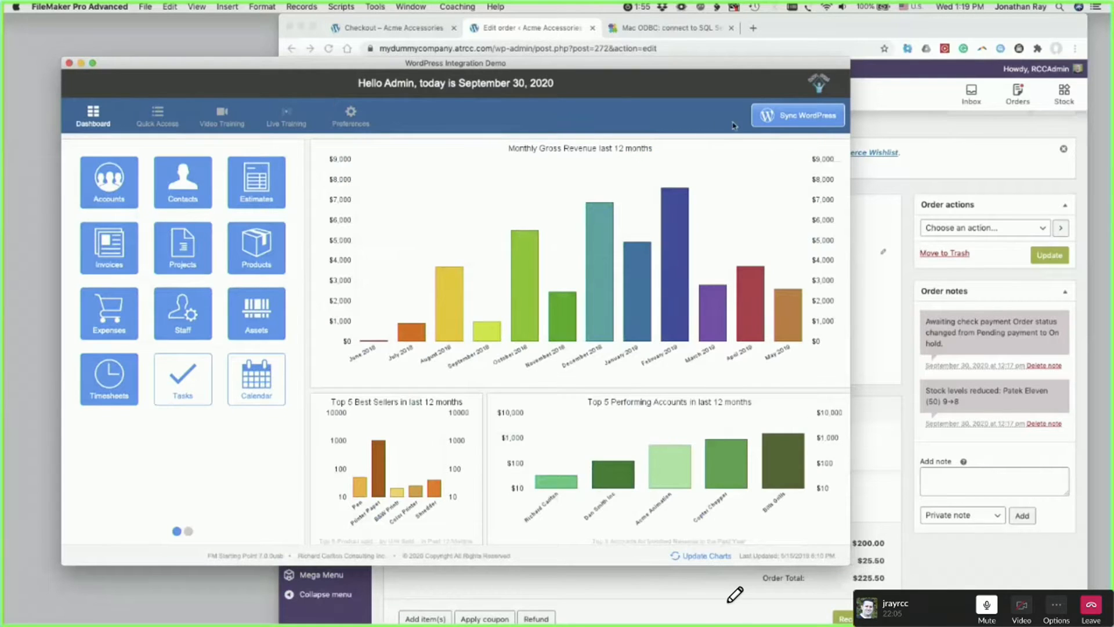
pyautogui.click(792, 117)
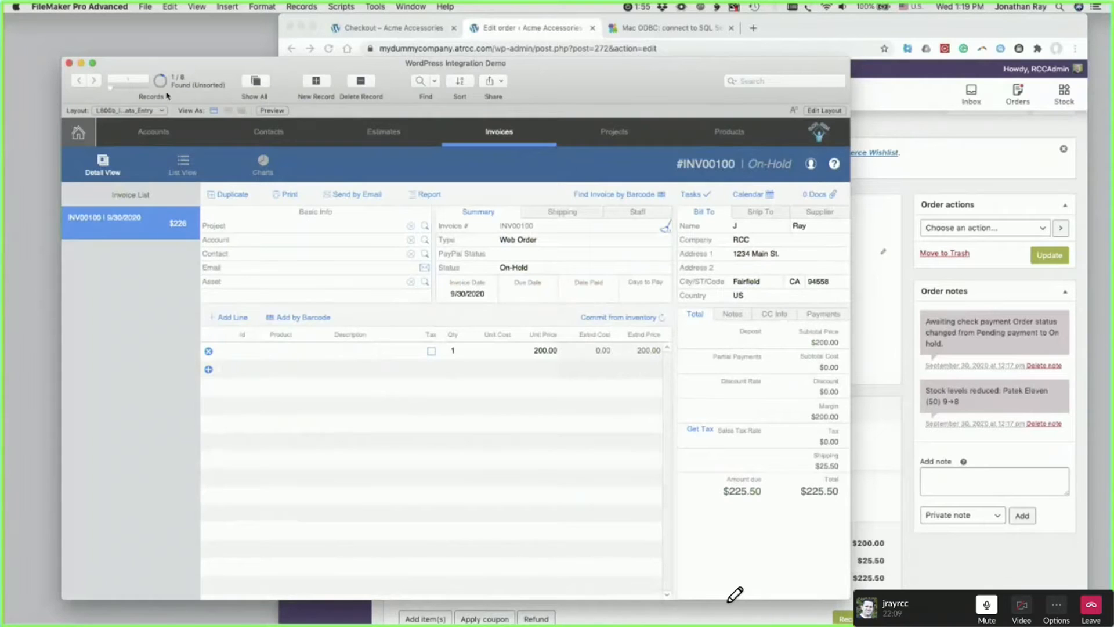
pyautogui.moveTo(215, 76); pyautogui.dragTo(215, 69)
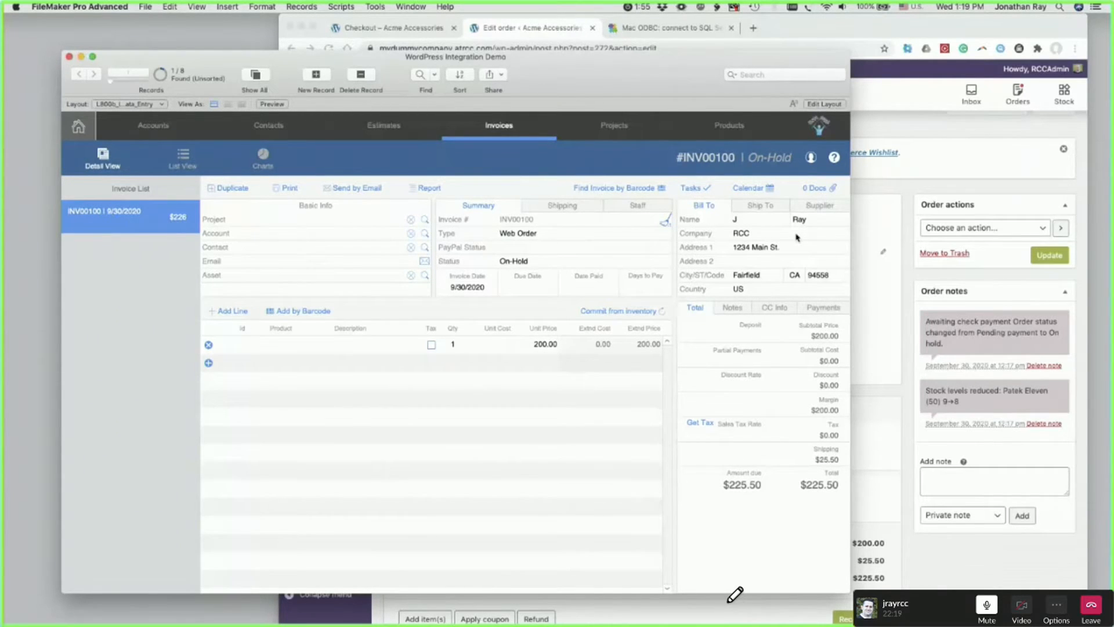
# - Set the synced web order invoice's status to Completed and commit the record
pyautogui.click(513, 261)
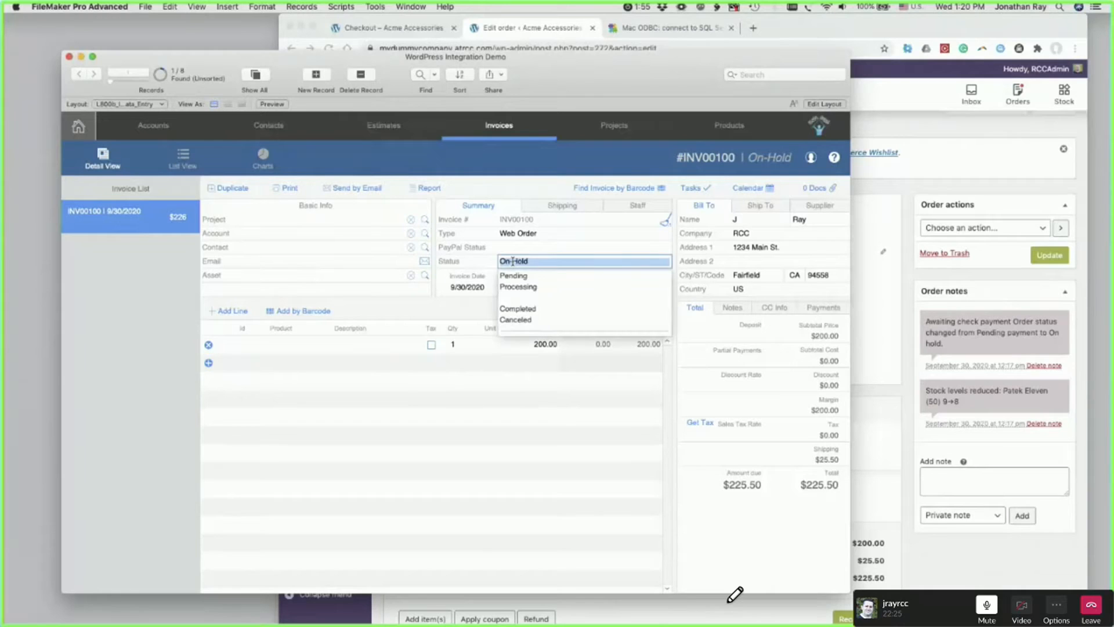
pyautogui.click(511, 314)
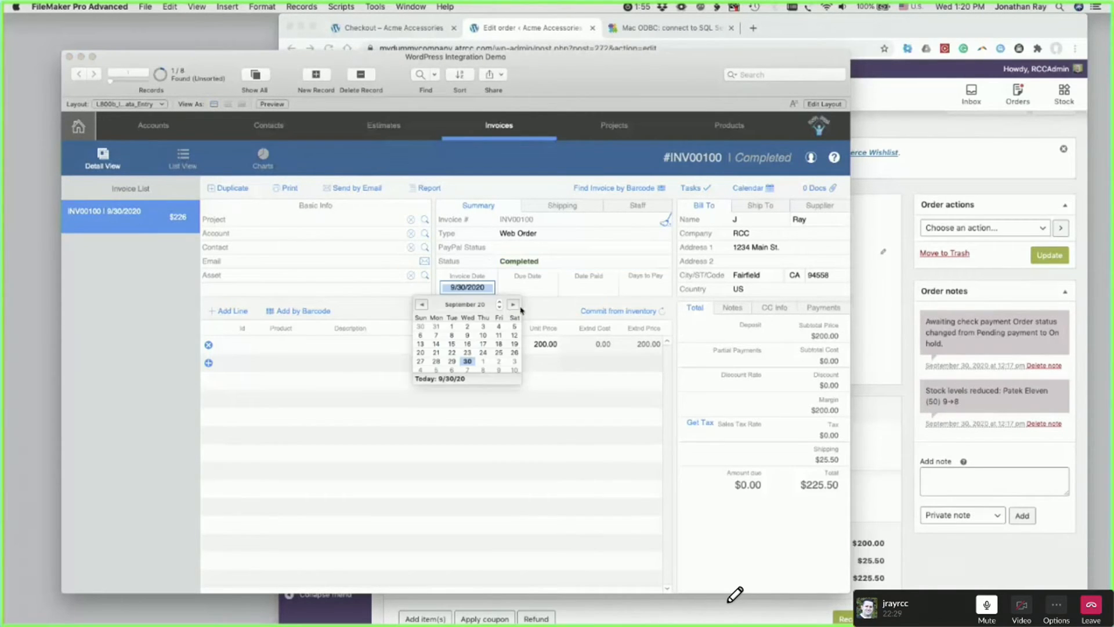
pyautogui.press('Escape')
pyautogui.click(522, 312)
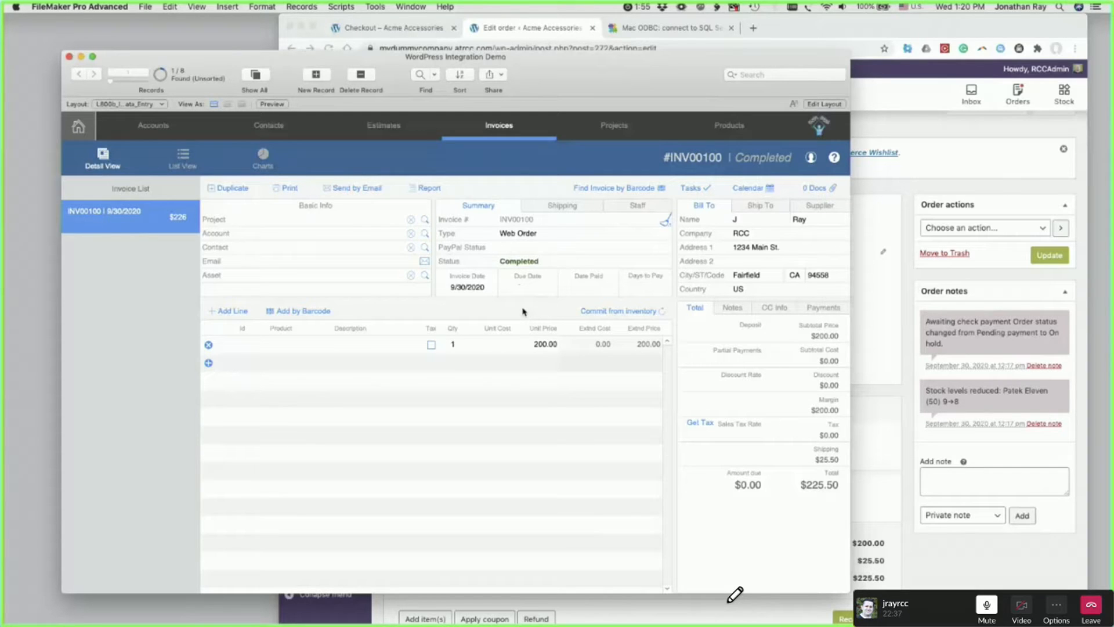
# - Switch to Chrome and reload the WooCommerce Edit order page until its status reflects the FileMaker change
pyautogui.click(900, 28)
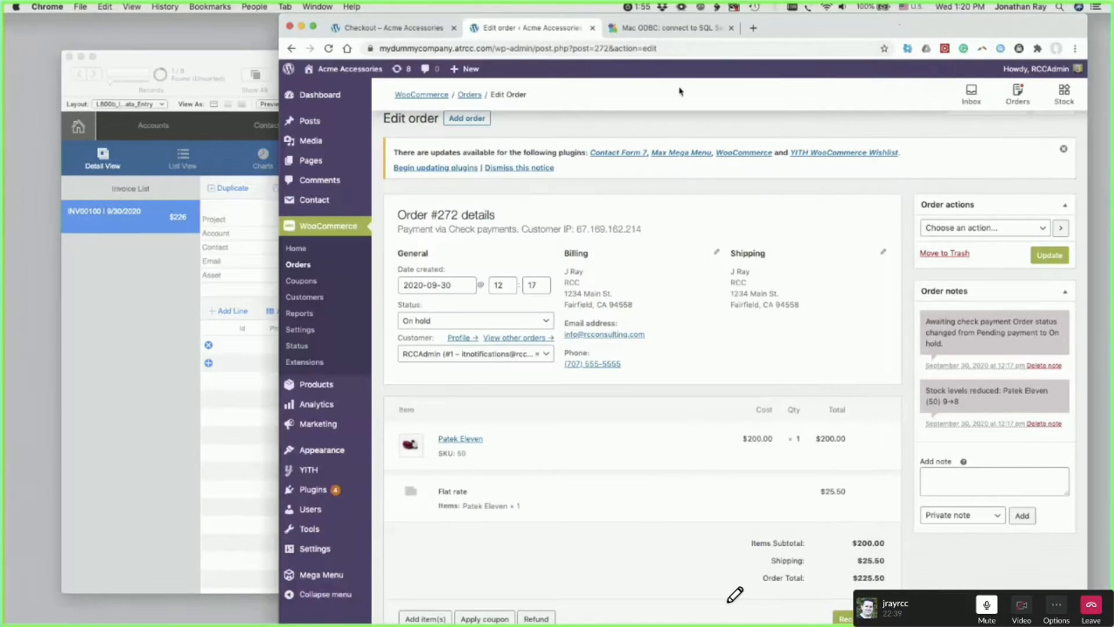
pyautogui.click(328, 49)
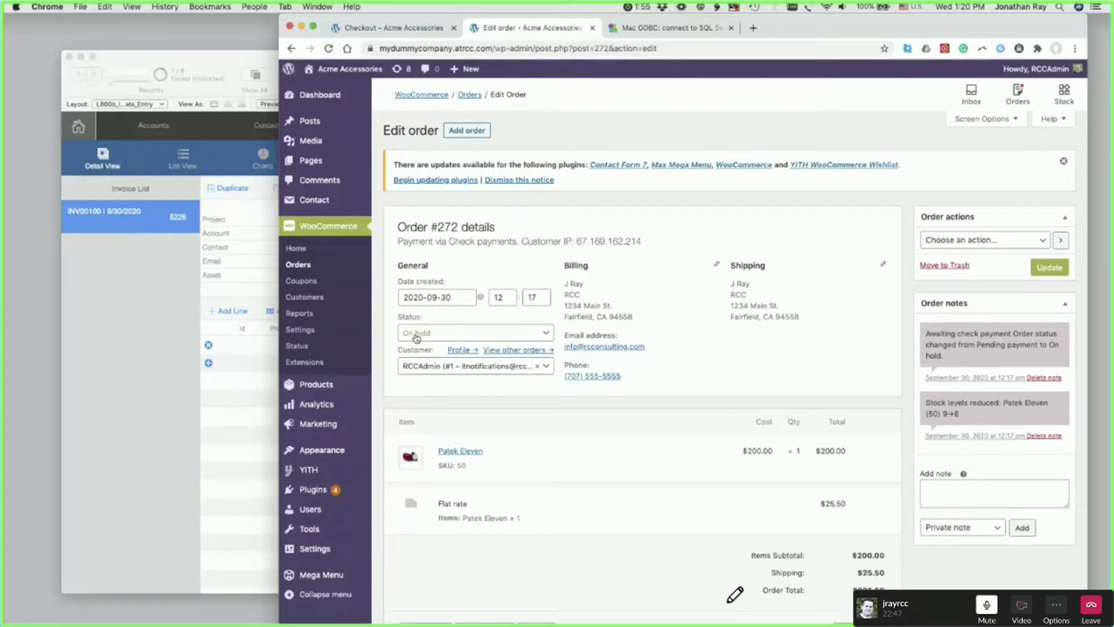
pyautogui.press('super+r')
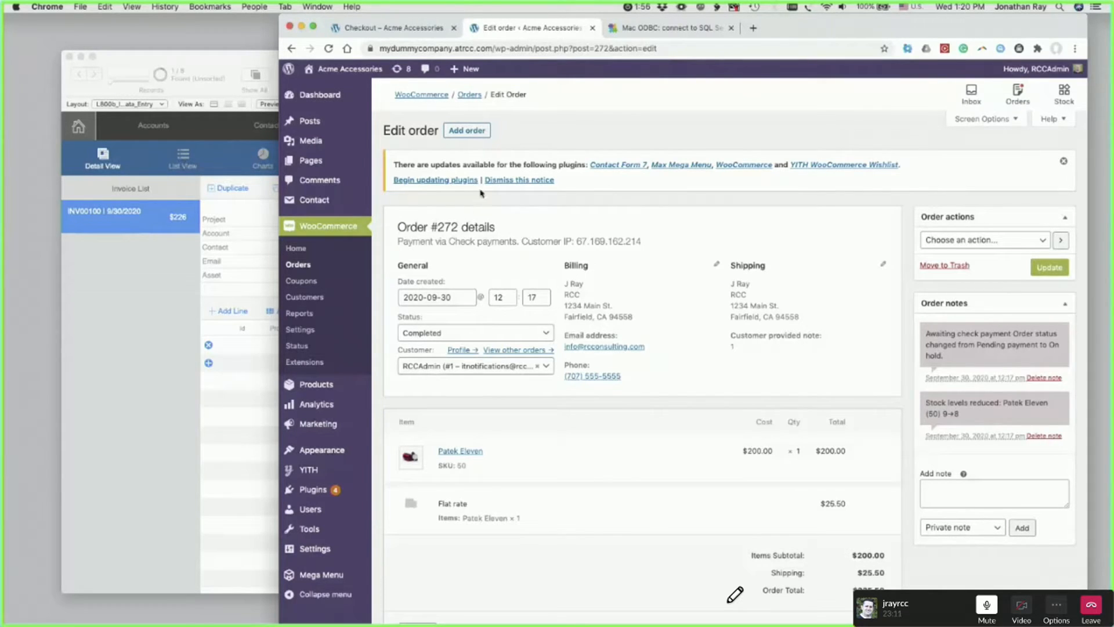
# - Minimize the Chrome window and bring the FileMaker invoice window to the front
pyautogui.click(223, 62)
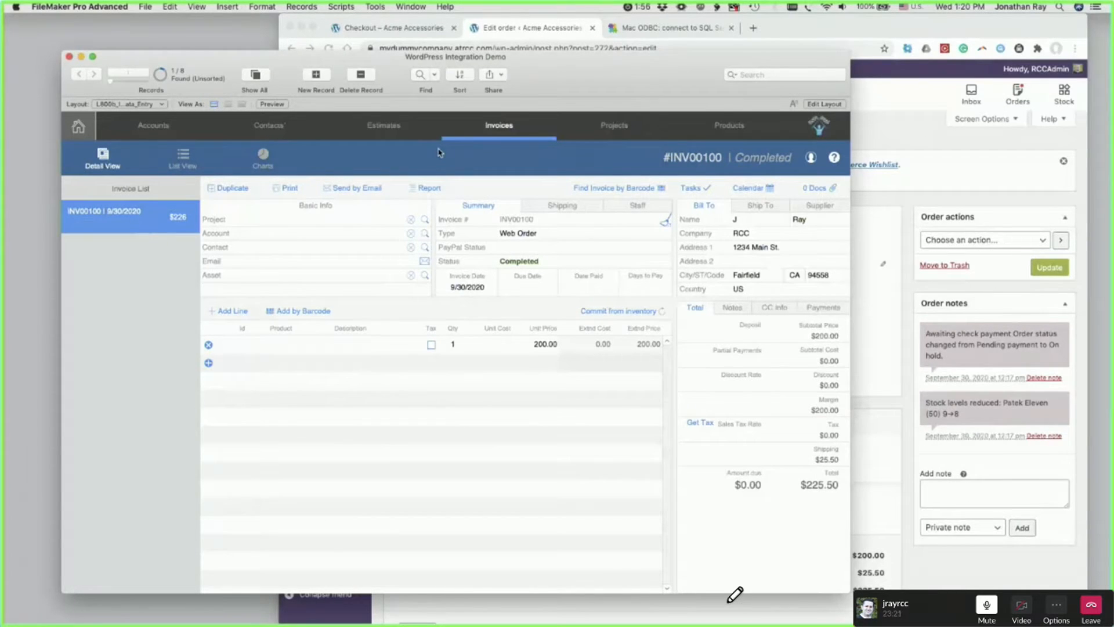
pyautogui.click(844, 34)
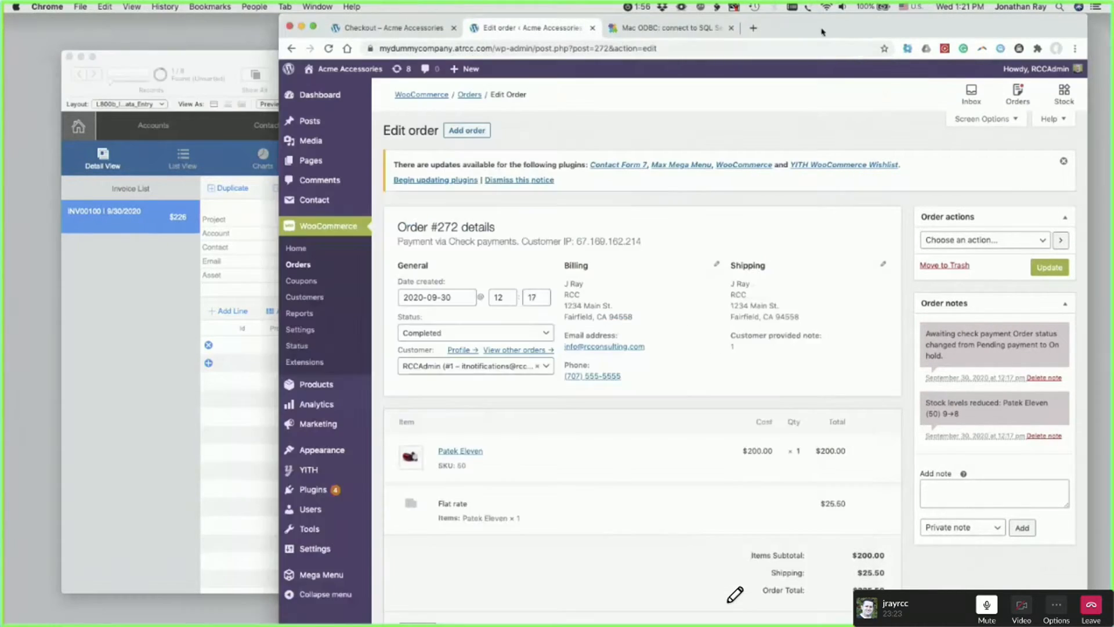
pyautogui.click(302, 27)
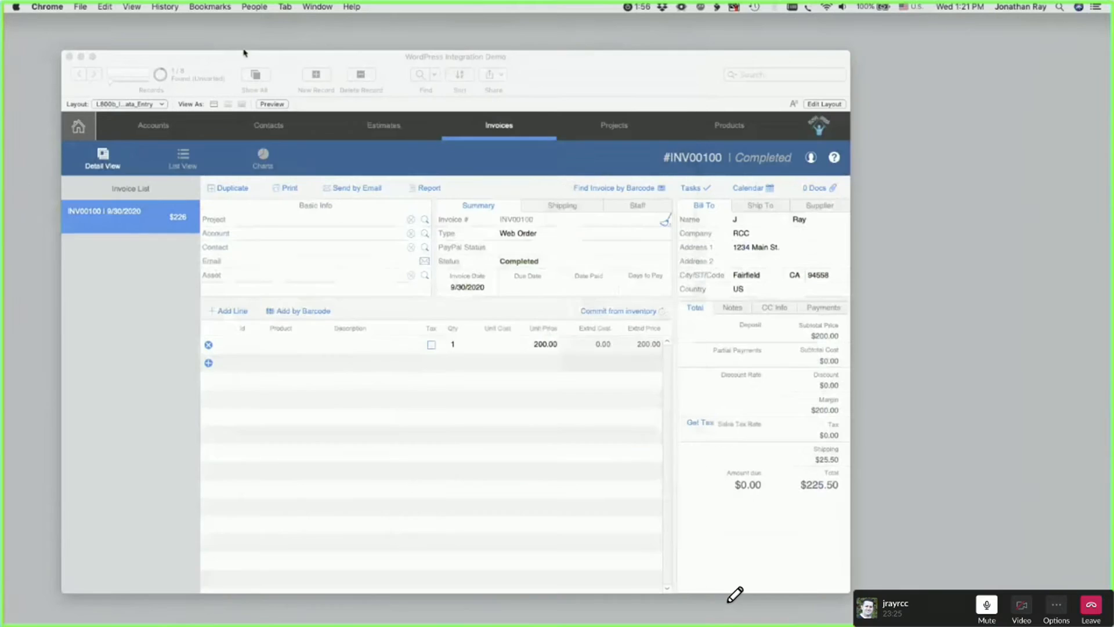
pyautogui.click(219, 56)
pyautogui.moveTo(219, 56); pyautogui.dragTo(316, 58)
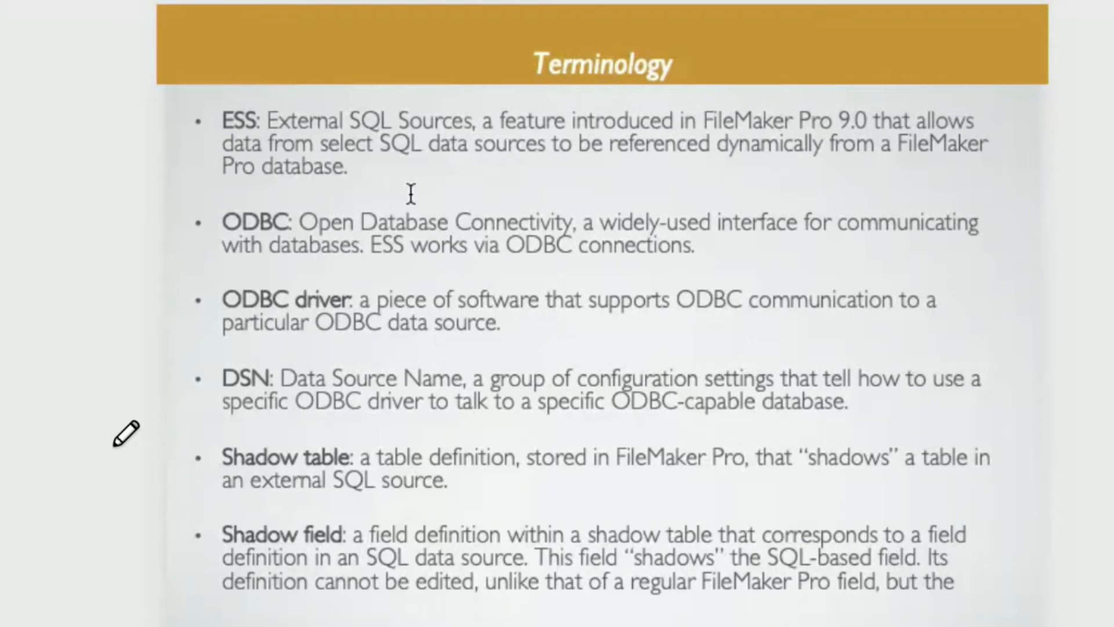
# - Highlight the term ESS in the first bullet of the Terminology slide
pyautogui.click(238, 119)
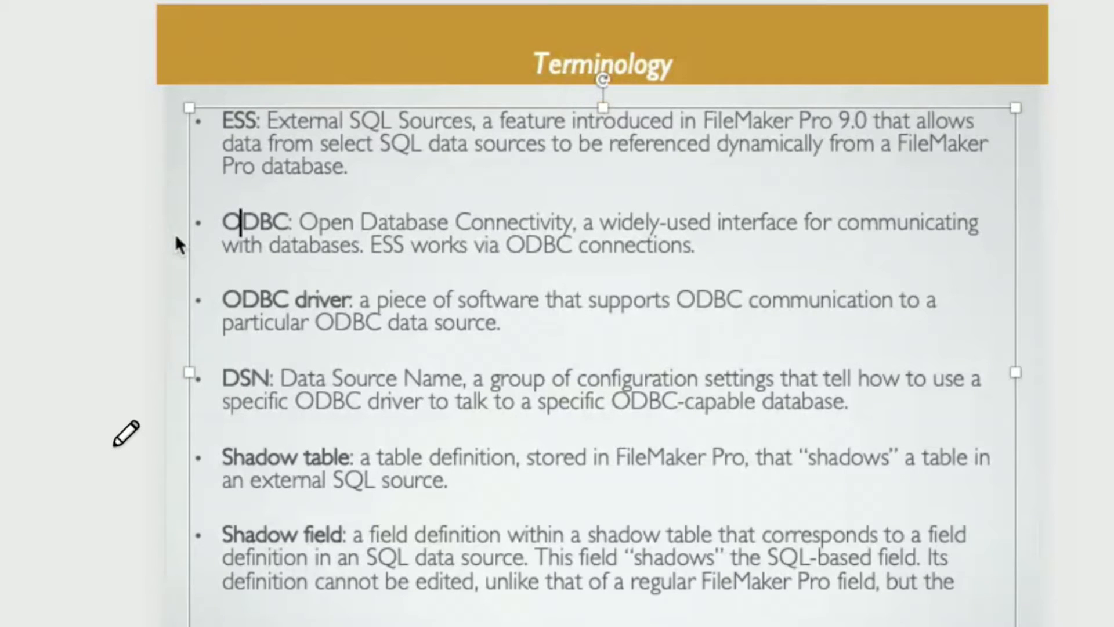
pyautogui.moveTo(259, 120); pyautogui.dragTo(224, 120)
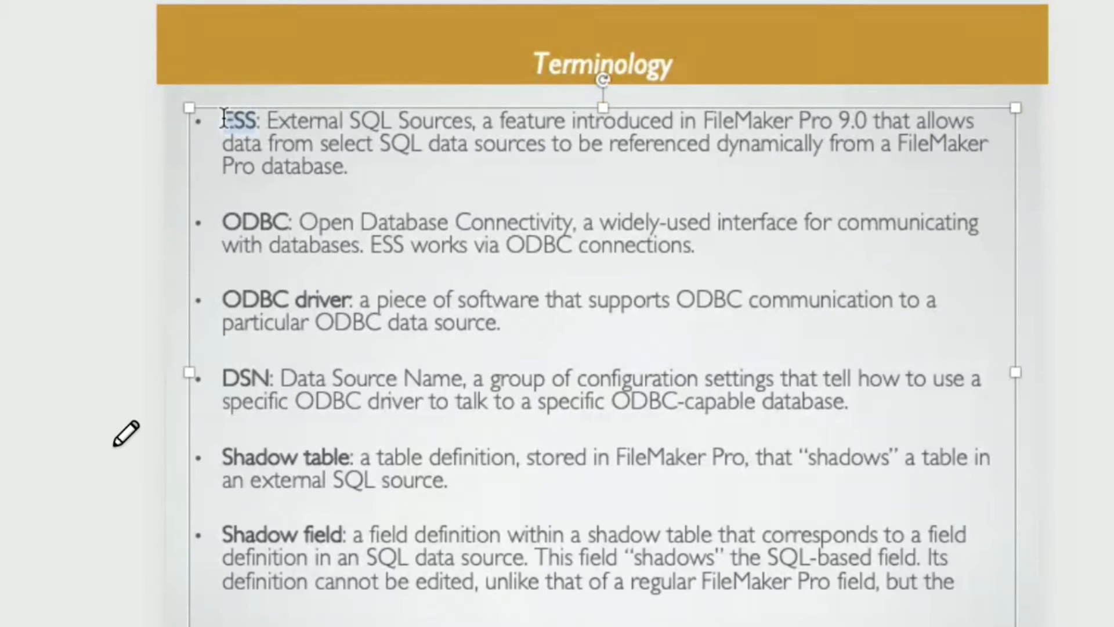
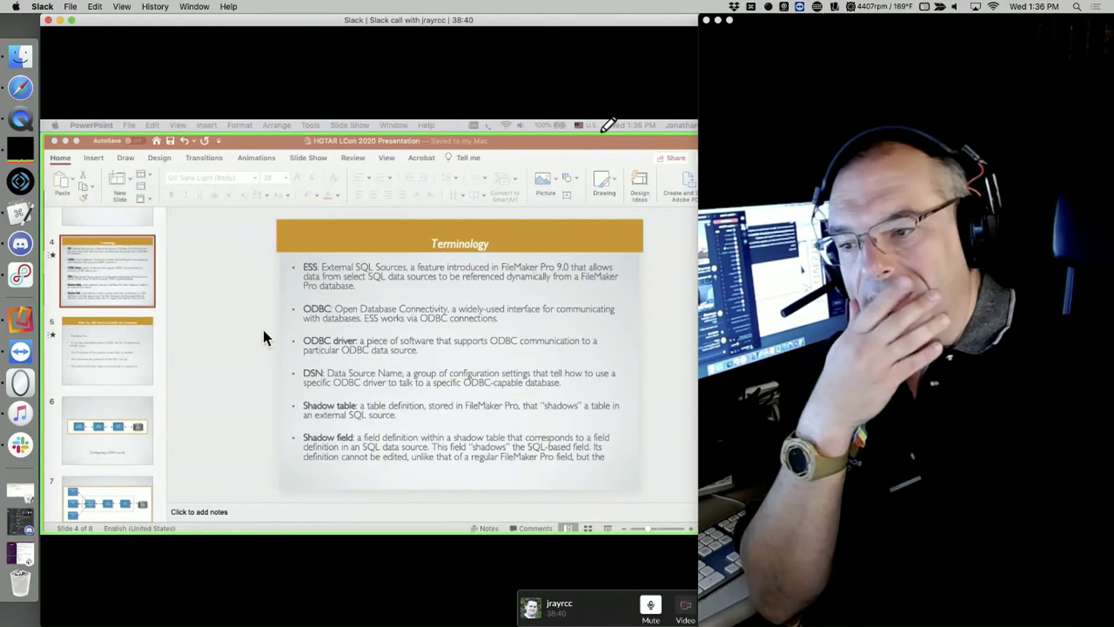
# - Show slide 5, What You Will Need to Establish the Connection, and point out its SQL version and ODBC driver requirement
pyautogui.click(102, 343)
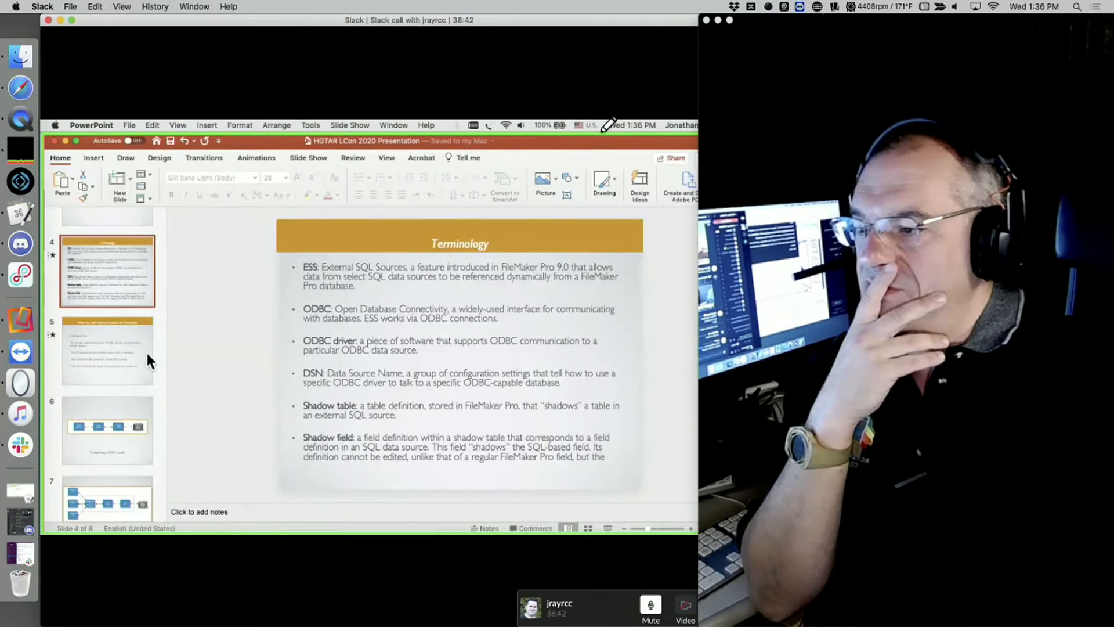
pyautogui.click(94, 351)
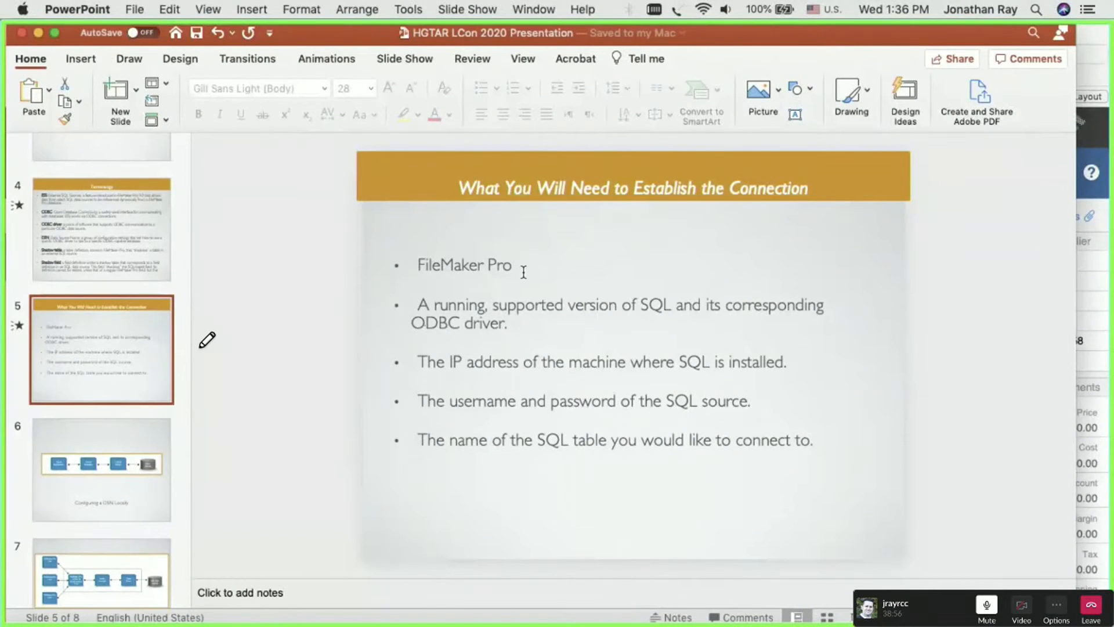
pyautogui.click(525, 309)
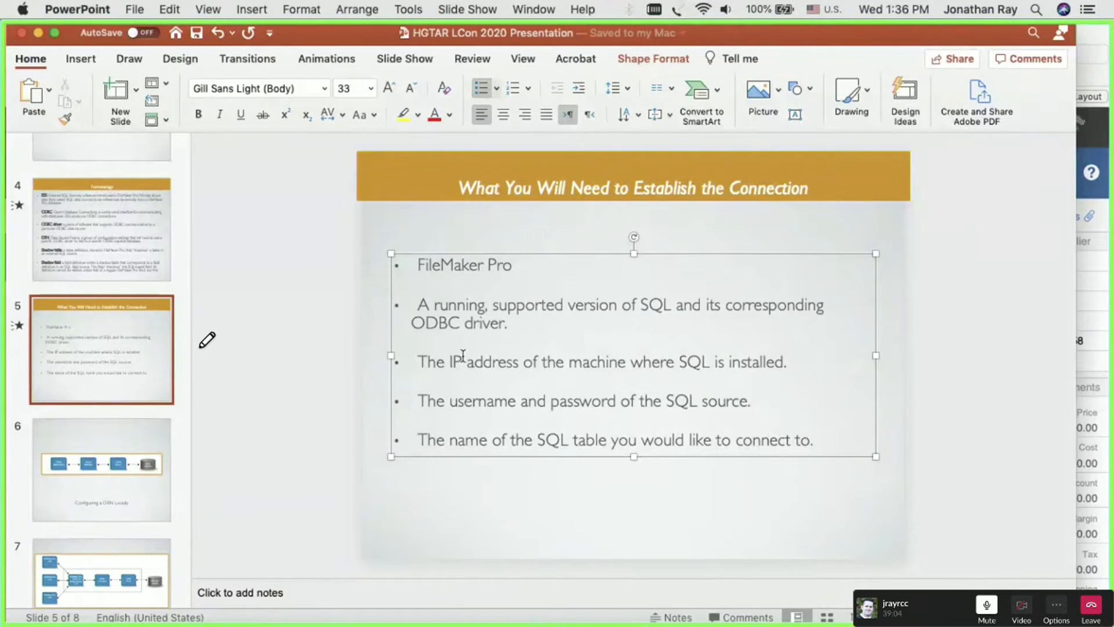
pyautogui.click(383, 499)
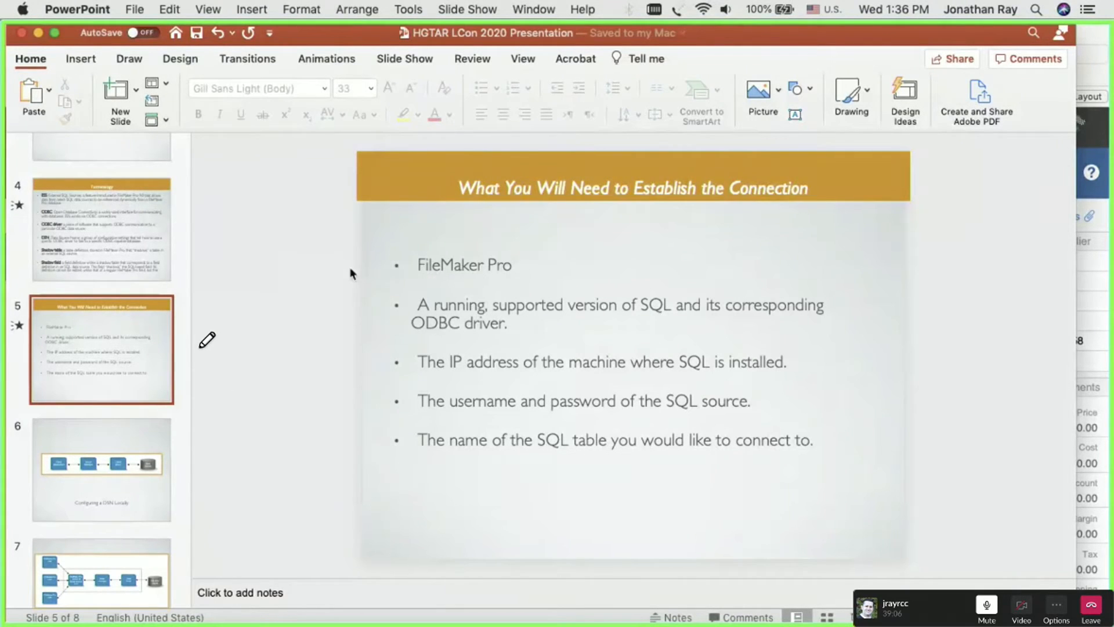
# - Switch to ODBC Manager and place its window over the middle of the FileMaker invoice window
pyautogui.click(1087, 37)
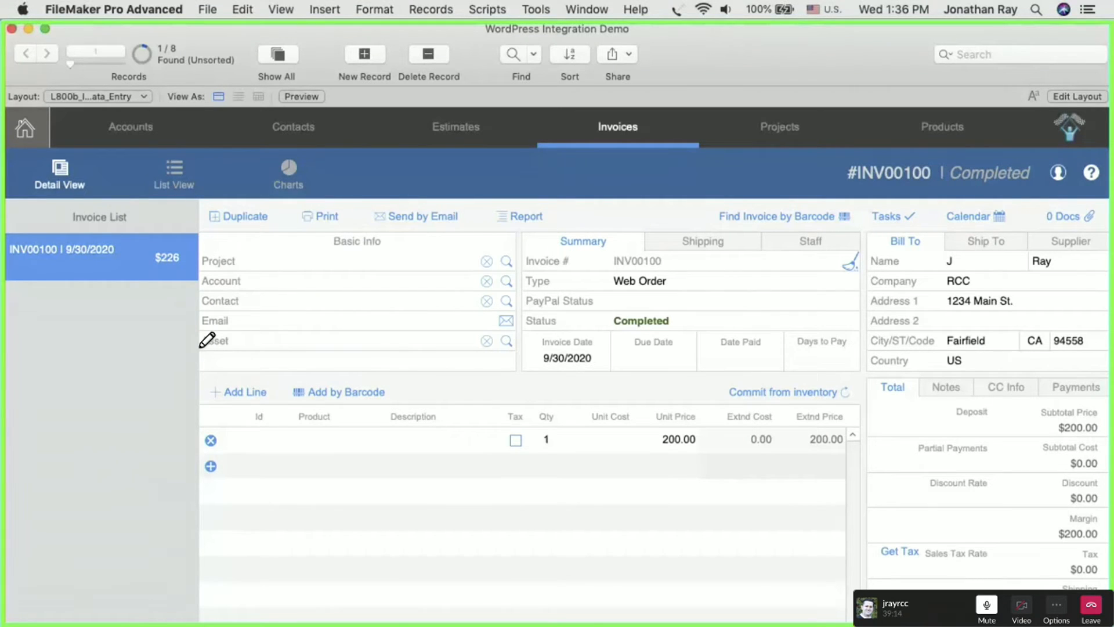
pyautogui.press('super+Tab')
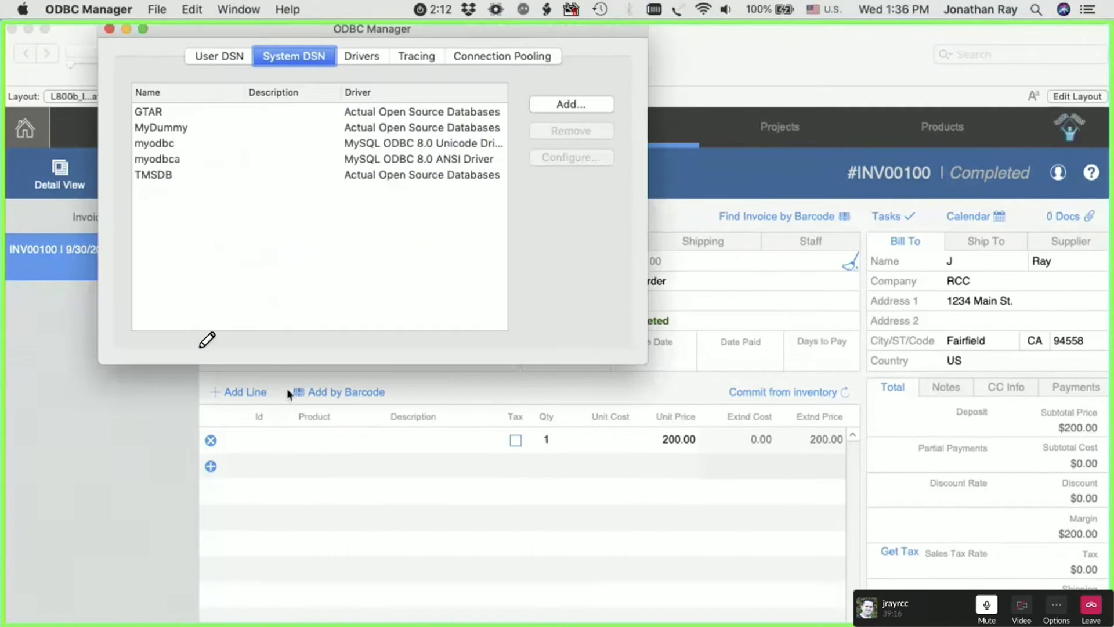
pyautogui.moveTo(301, 37); pyautogui.dragTo(520, 169)
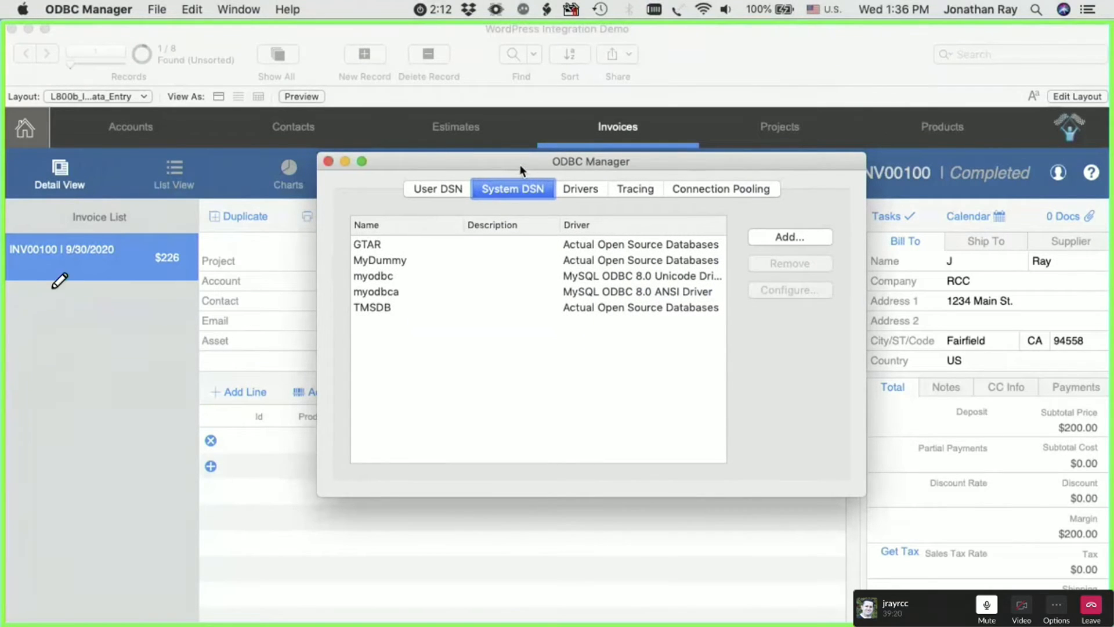
pyautogui.moveTo(485, 153)
pyautogui.mouseDown()
pyautogui.moveTo(314, 152)
pyautogui.moveTo(304, 356)
pyautogui.moveTo(315, 499)
pyautogui.moveTo(612, 489)
pyautogui.moveTo(847, 497)
pyautogui.moveTo(858, 167)
pyautogui.moveTo(565, 155)
pyautogui.mouseUp()
pyautogui.moveTo(470, 163); pyautogui.dragTo(447, 191)
pyautogui.moveTo(566, 155); pyautogui.dragTo(424, 166)
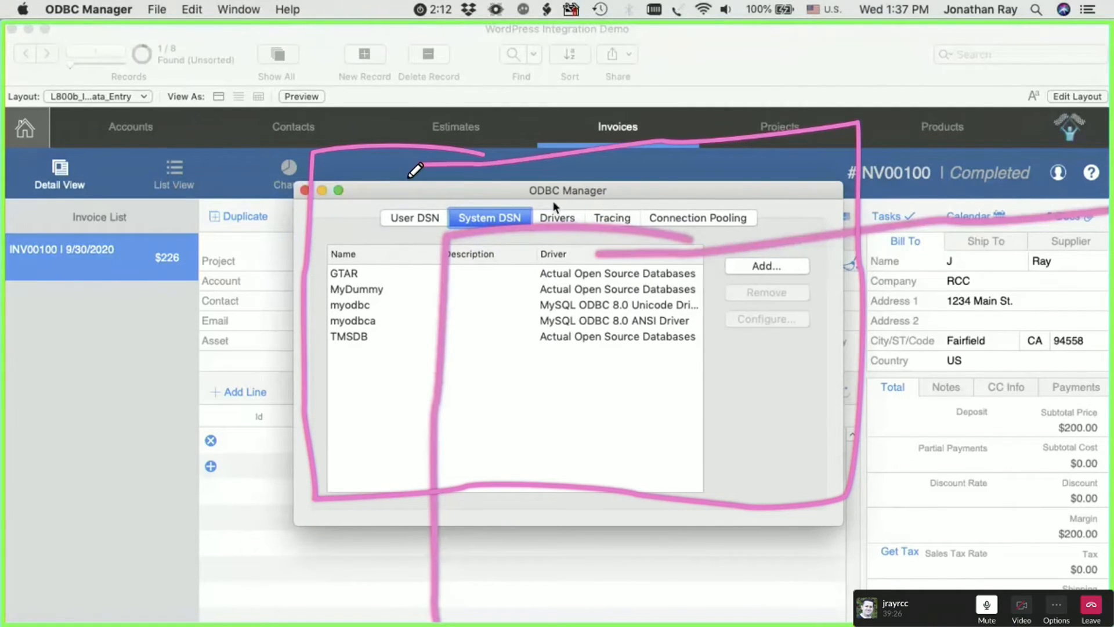
pyautogui.hotkey('ctrl', 'Up')
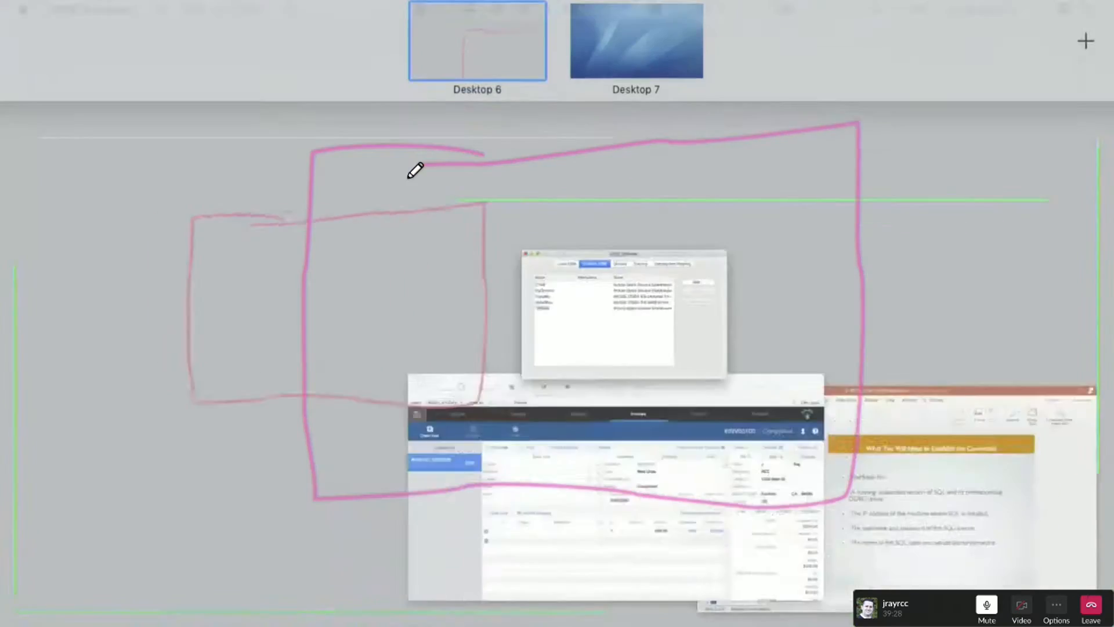
pyautogui.hotkey('ctrl', 'Up')
pyautogui.click(99, 8)
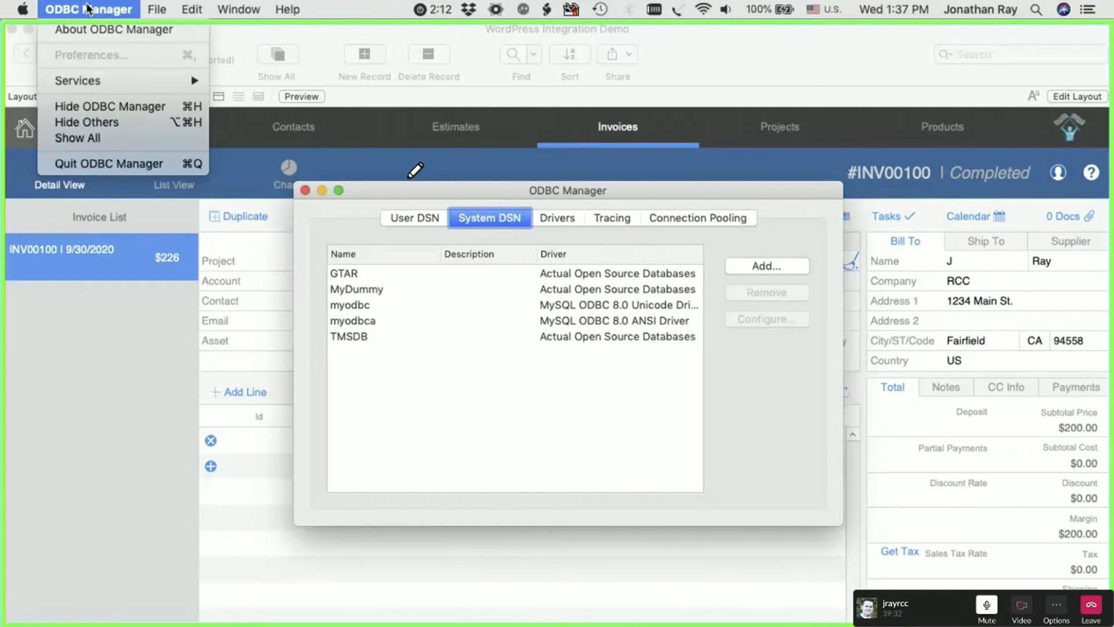
pyautogui.click(418, 189)
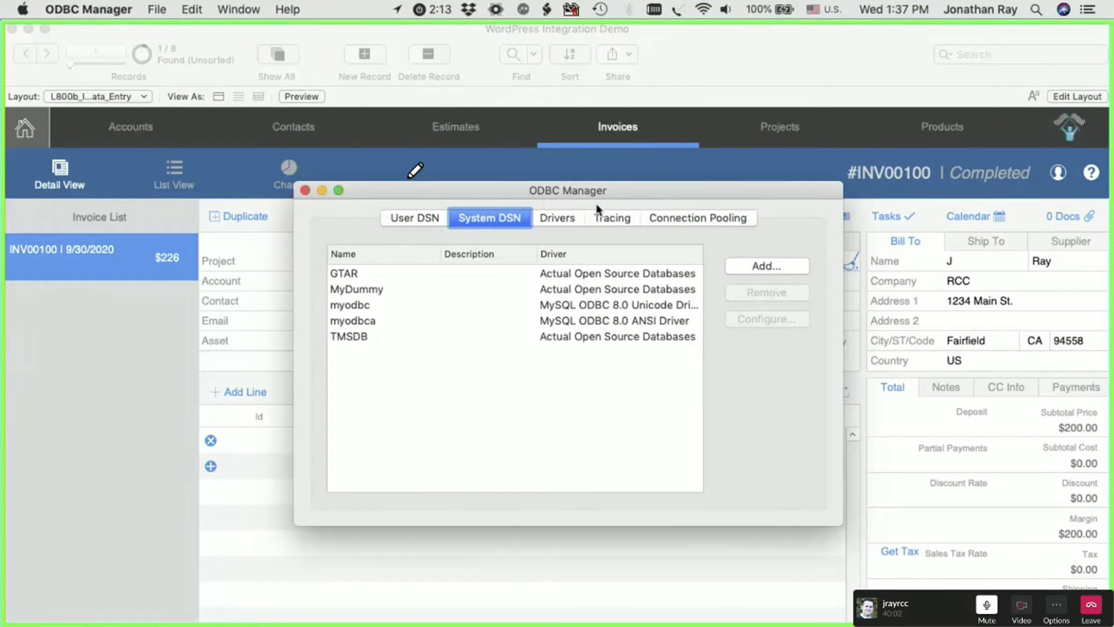
# - Select the MyDummy system DSN and show its Actual Open Source Databases driver in the list of installed drivers
pyautogui.moveTo(500, 192); pyautogui.dragTo(499, 191)
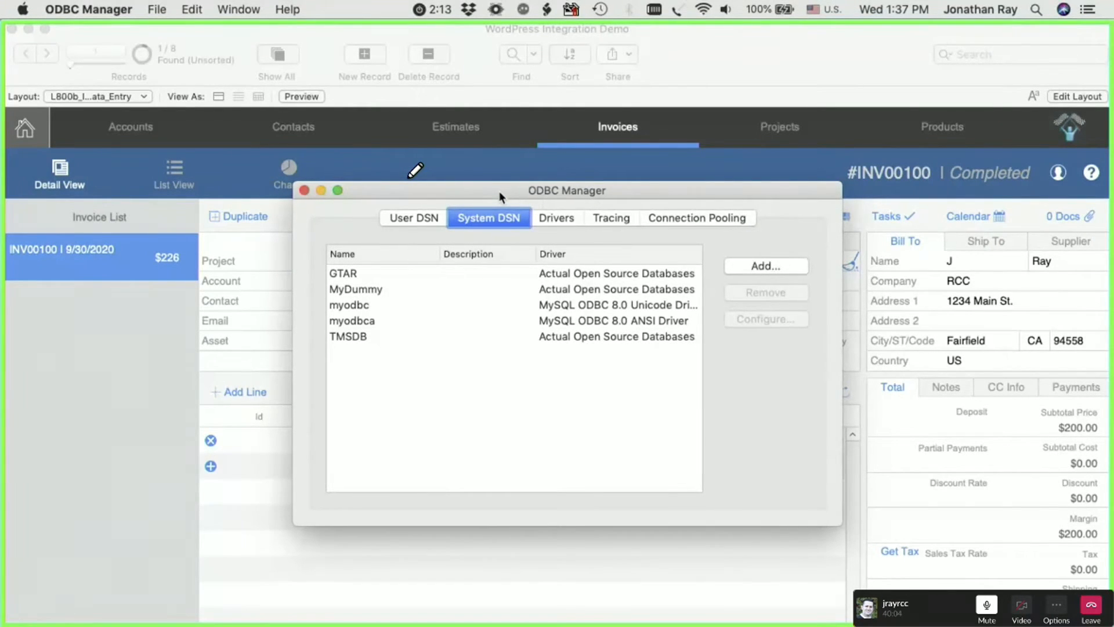
pyautogui.click(458, 442)
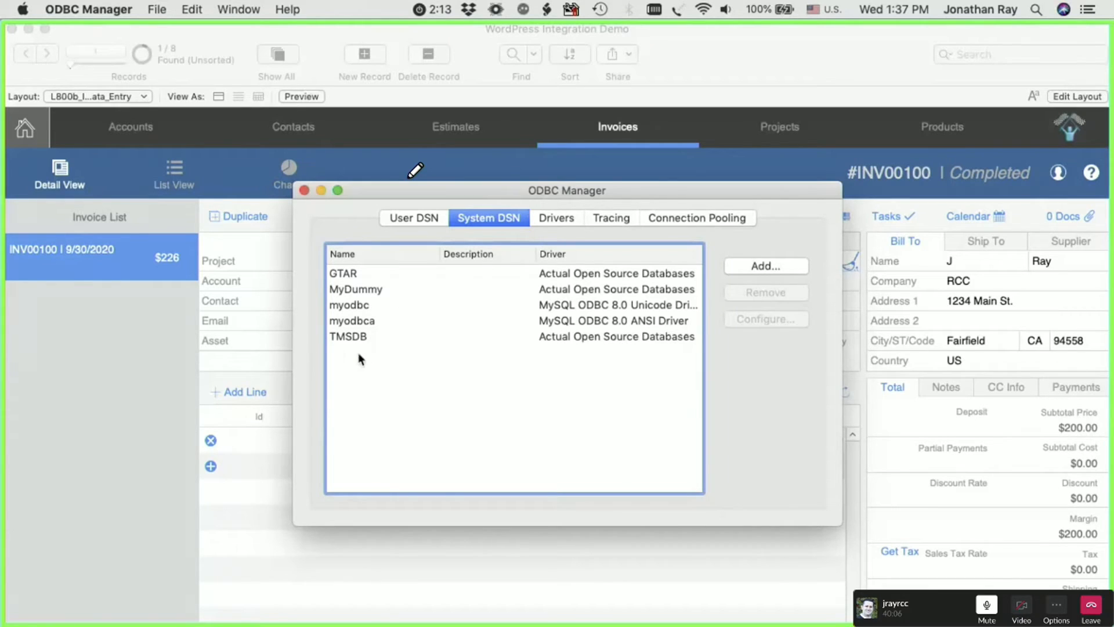
pyautogui.click(355, 290)
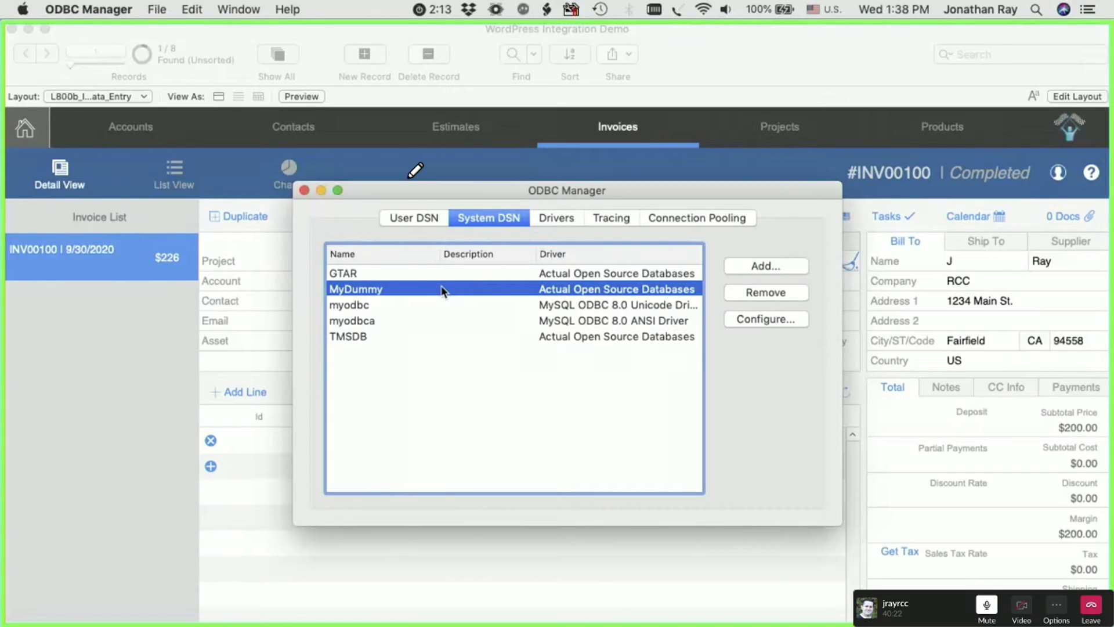
pyautogui.click(562, 219)
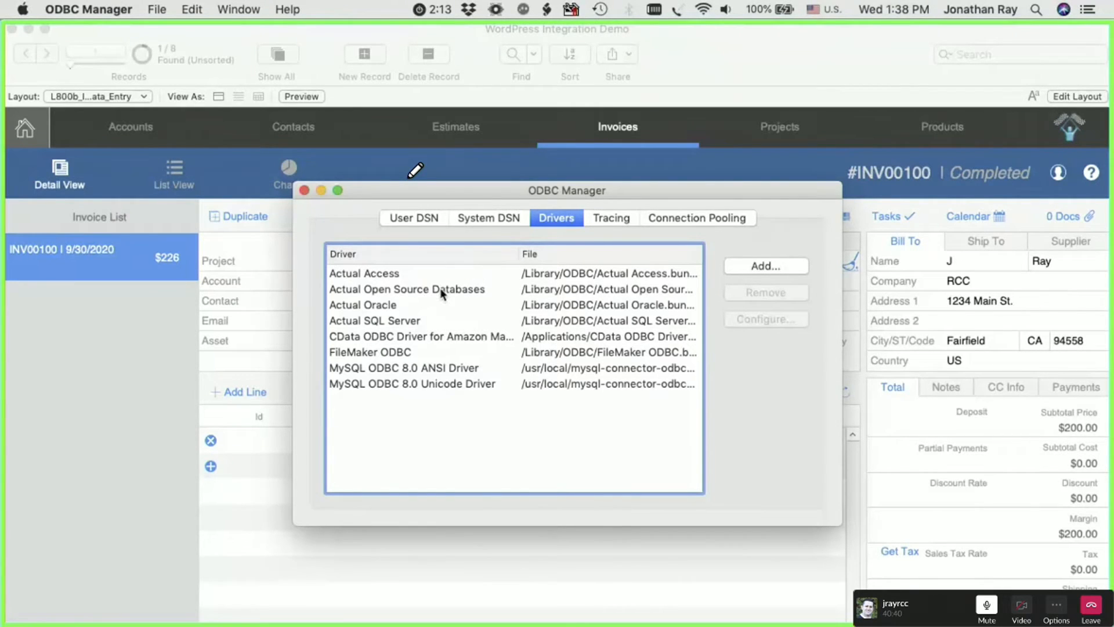
pyautogui.click(418, 291)
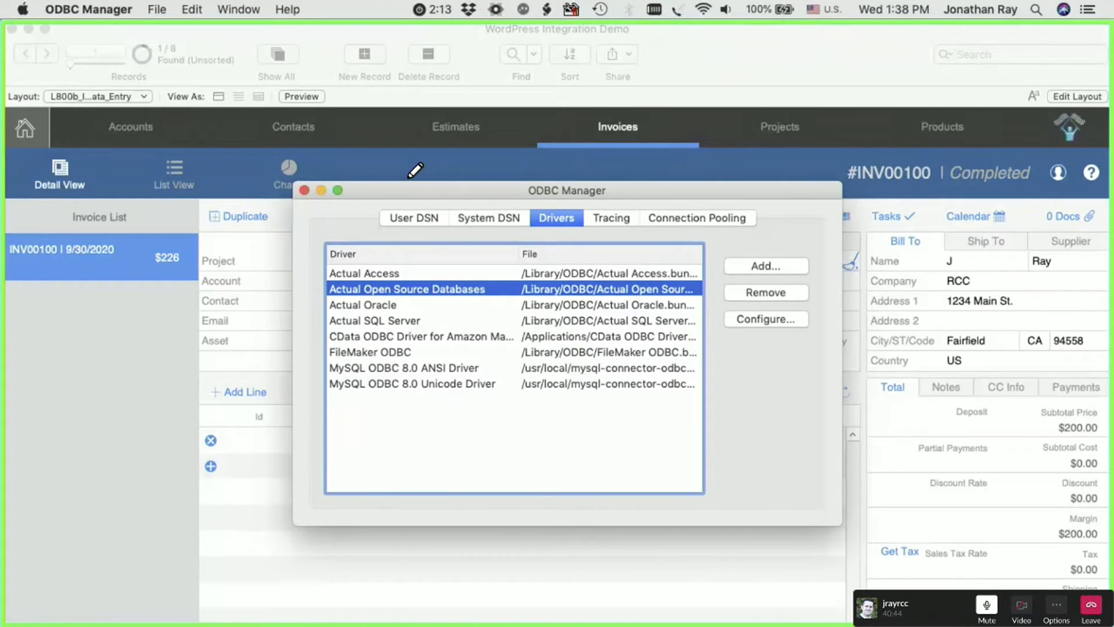
# - Switch to Chrome and look over the Actual Technologies home page and its ODBC driver downloads
pyautogui.press('super+Tab')
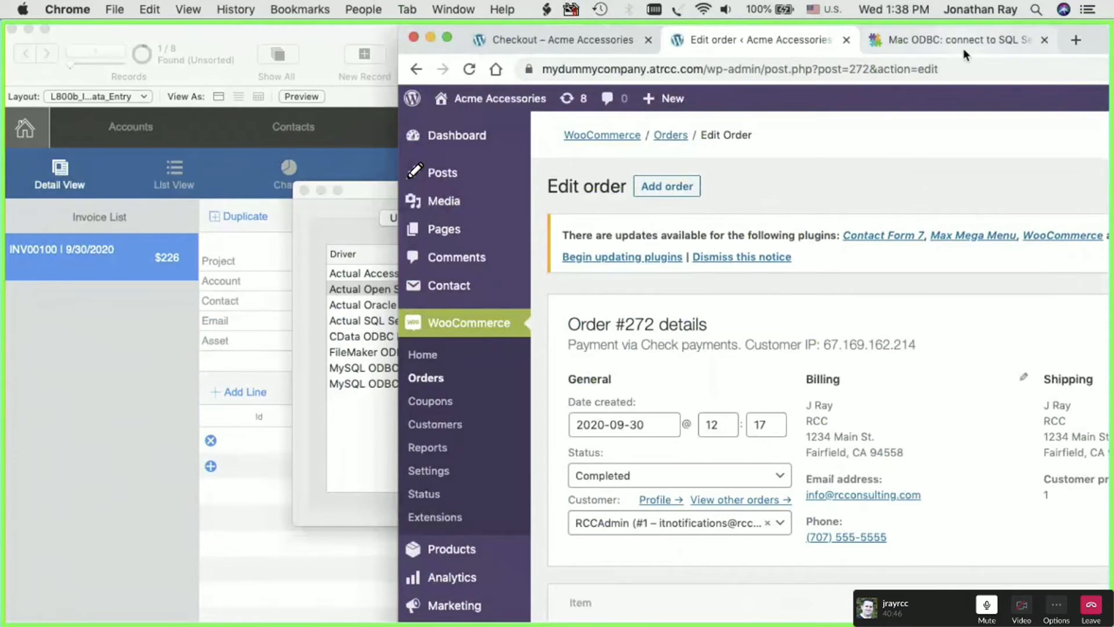
pyautogui.click(964, 51)
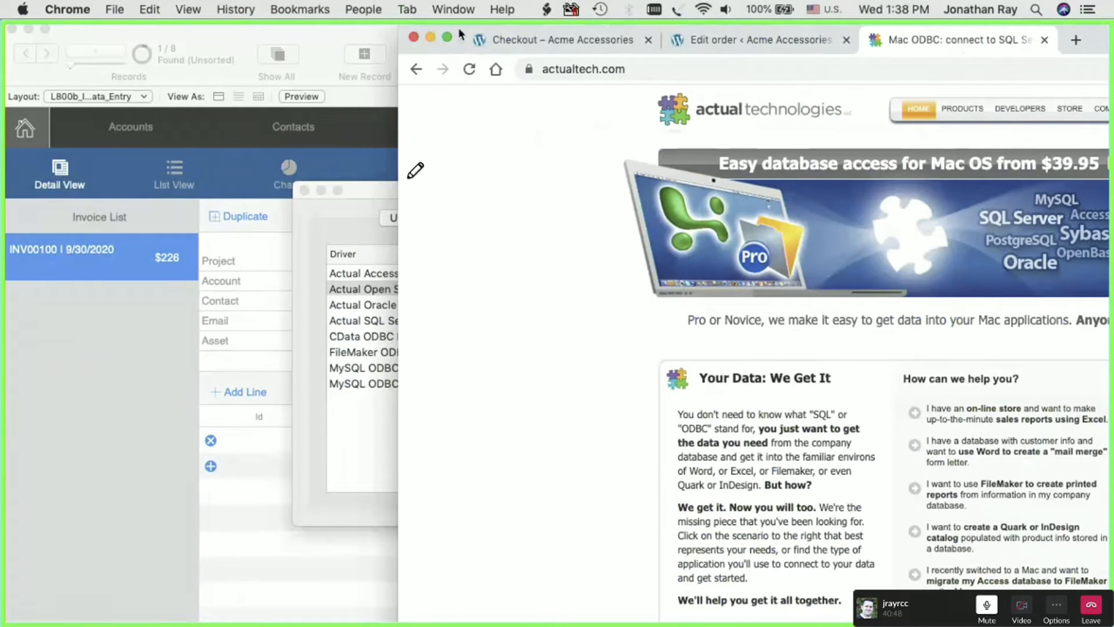
pyautogui.moveTo(458, 26); pyautogui.dragTo(116, 27)
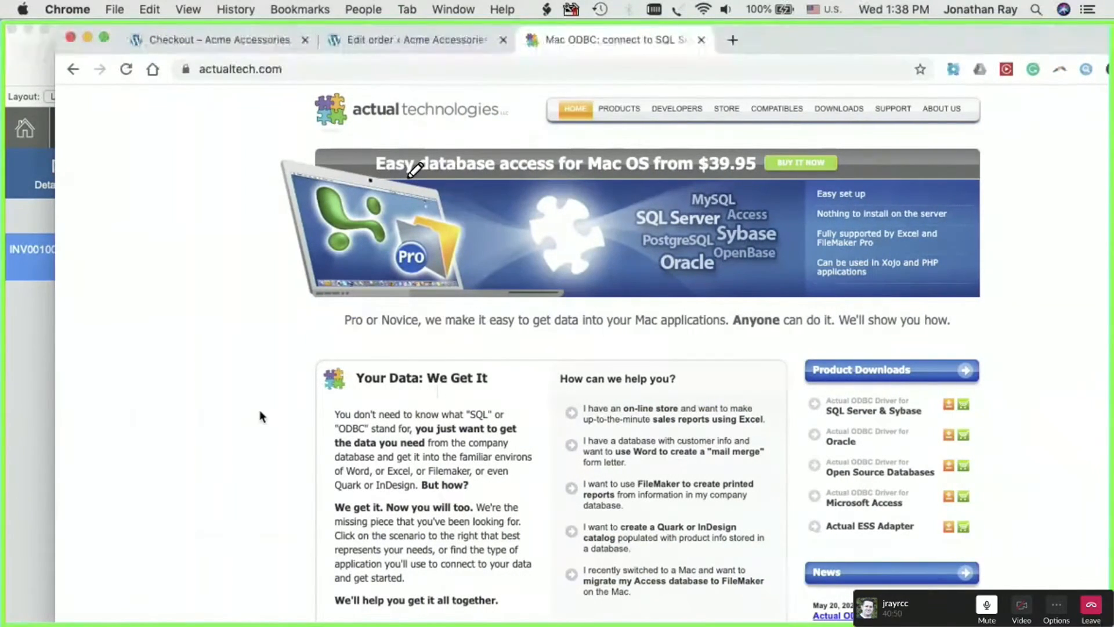
pyautogui.scroll(-3, 260, 412)
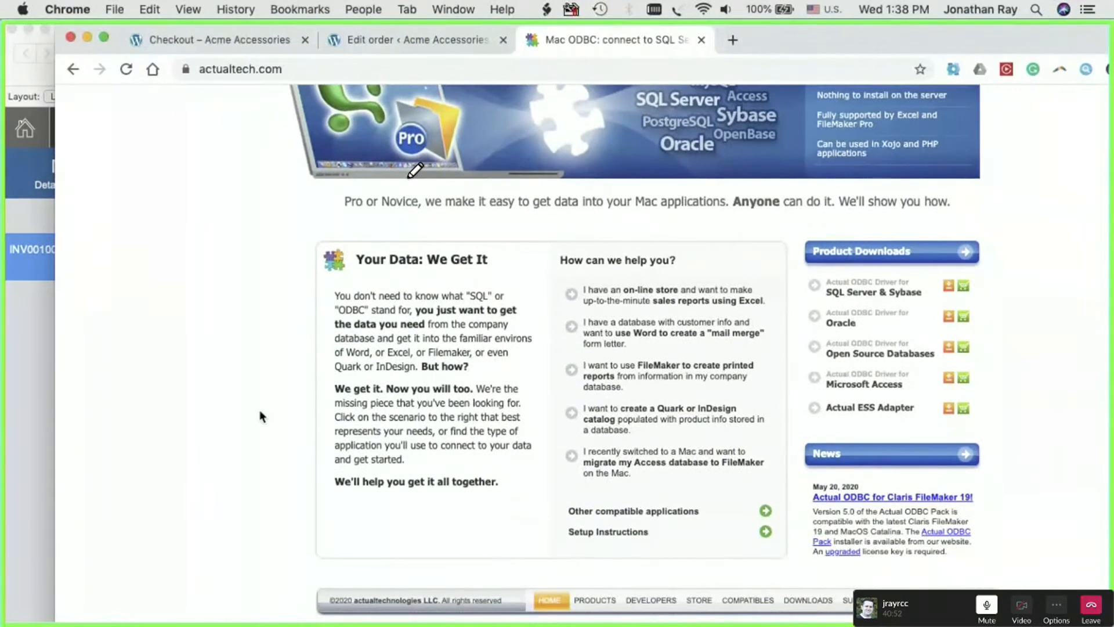
pyautogui.scroll(3, 259, 410)
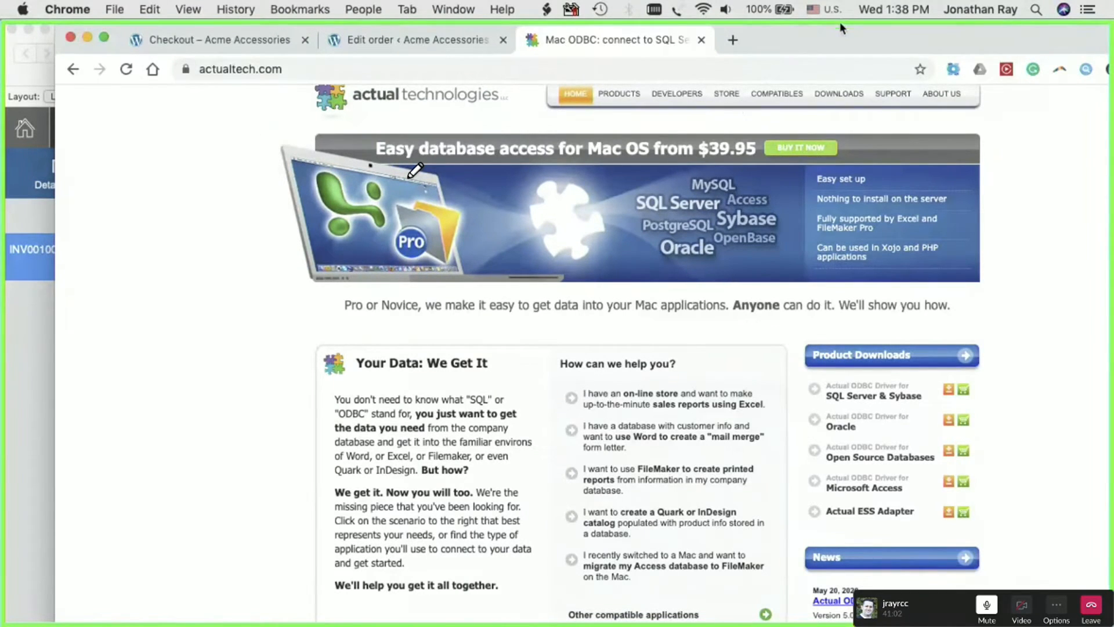
pyautogui.moveTo(833, 33); pyautogui.dragTo(811, 34)
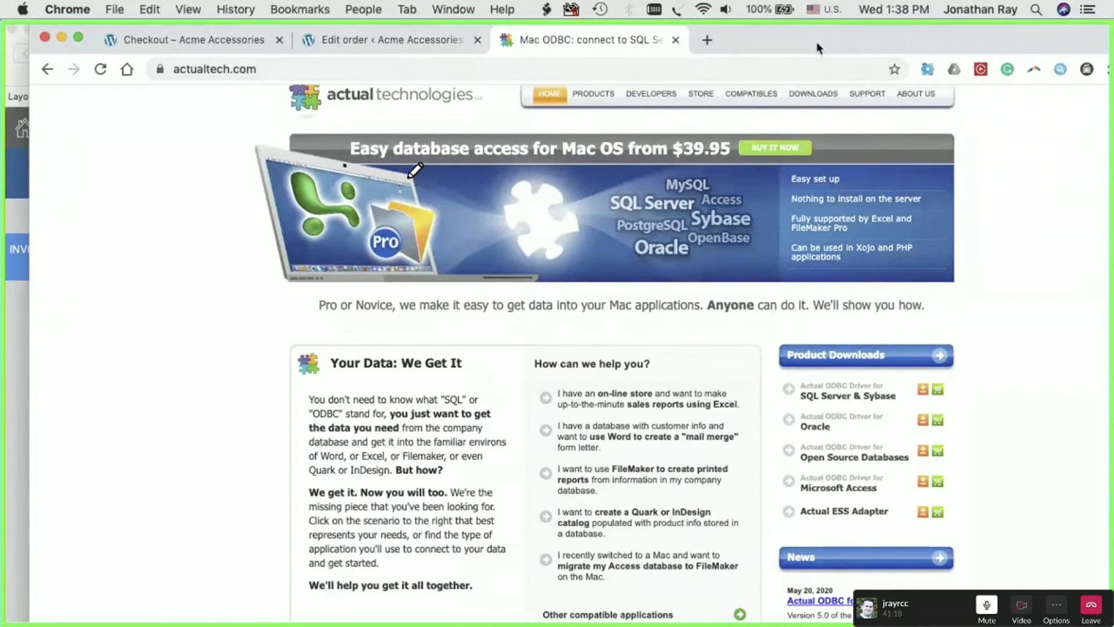
# - Return to ODBC Manager and open the MyDummy system DSN's configuration at its data source name and database type
pyautogui.press('super+Tab')
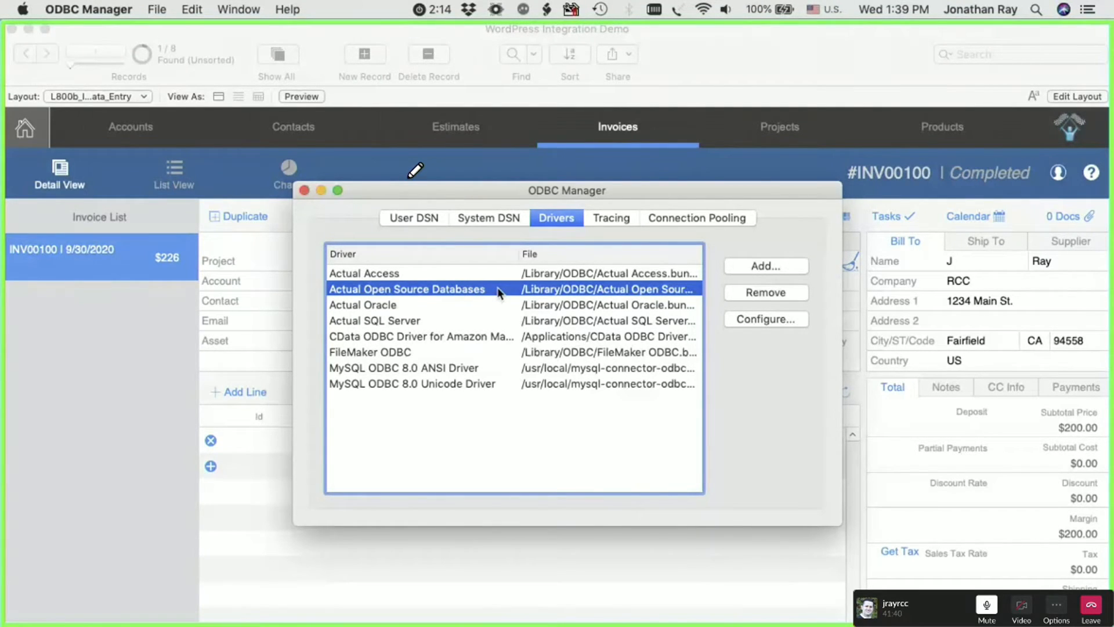
pyautogui.click(479, 219)
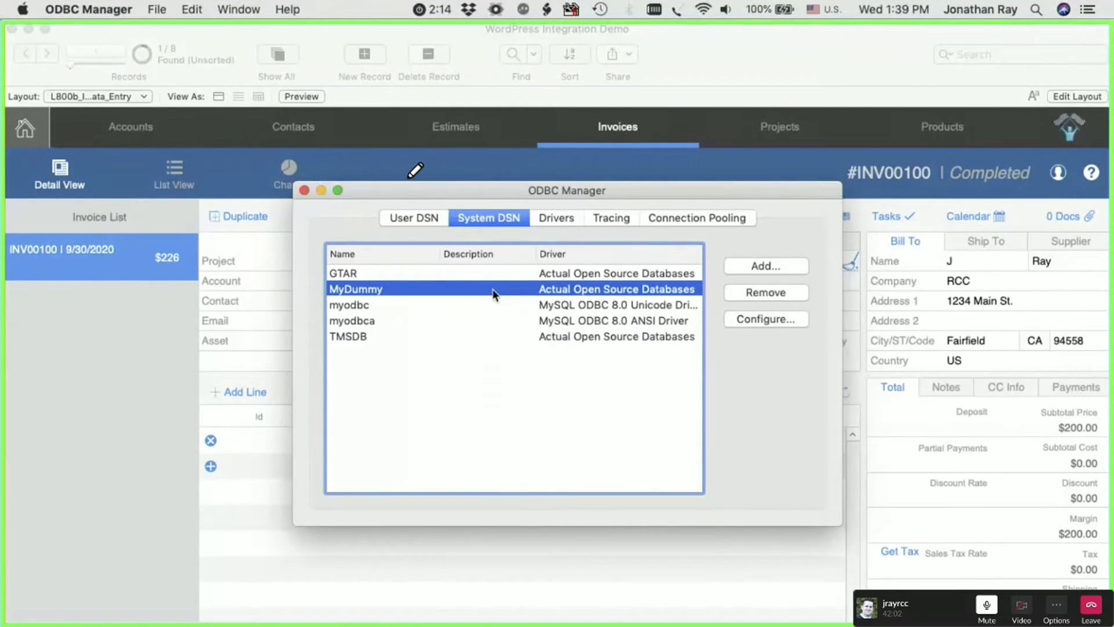
pyautogui.doubleClick(469, 289)
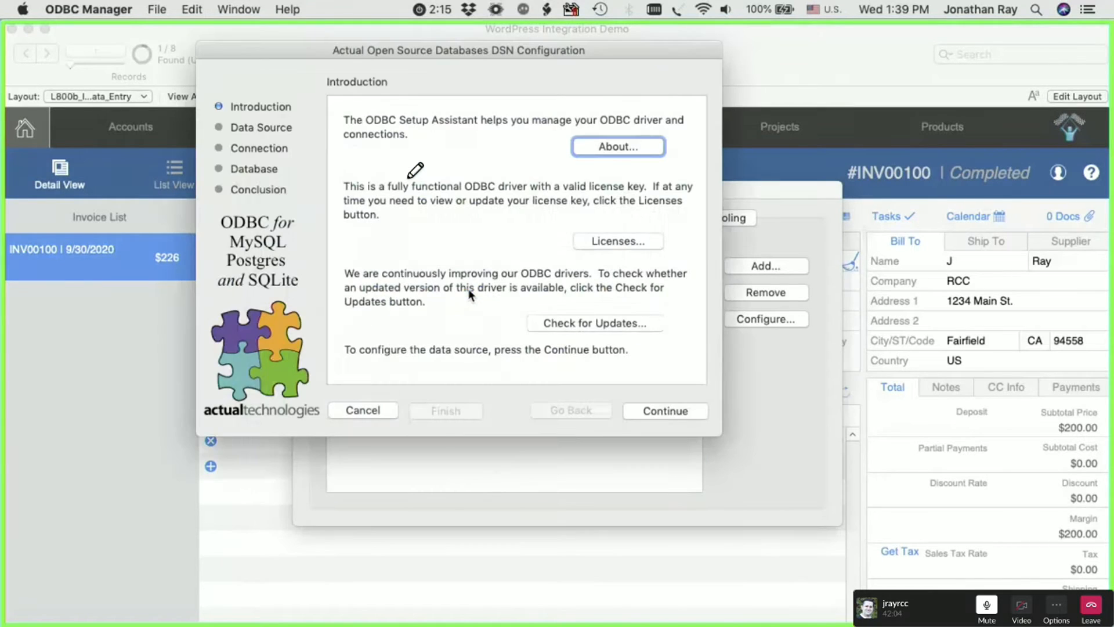
pyautogui.moveTo(568, 55); pyautogui.dragTo(654, 132)
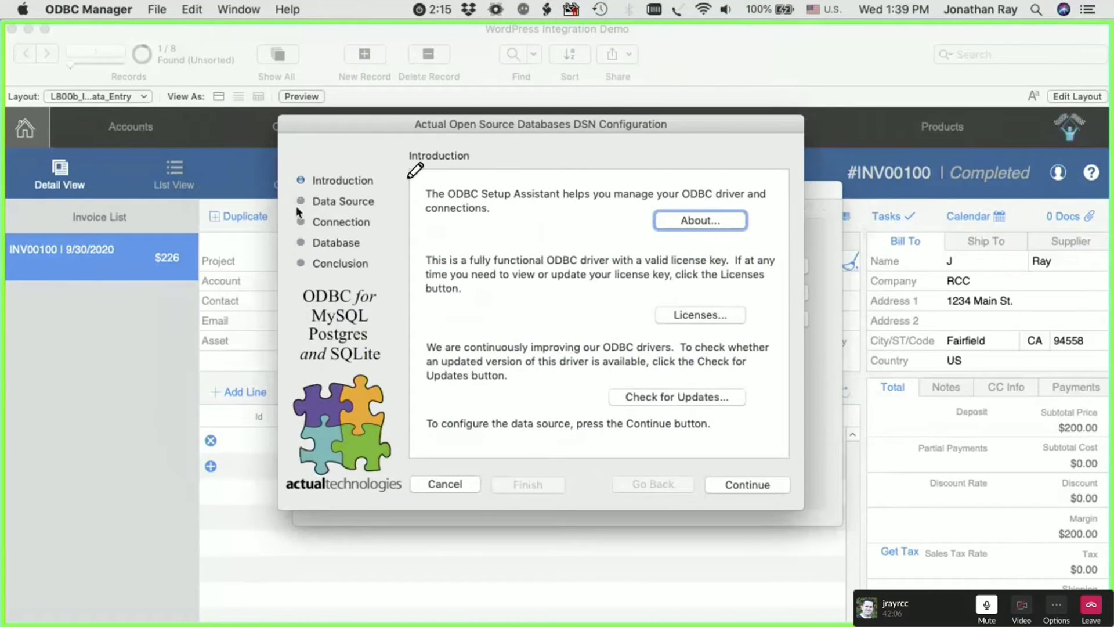
pyautogui.click(751, 483)
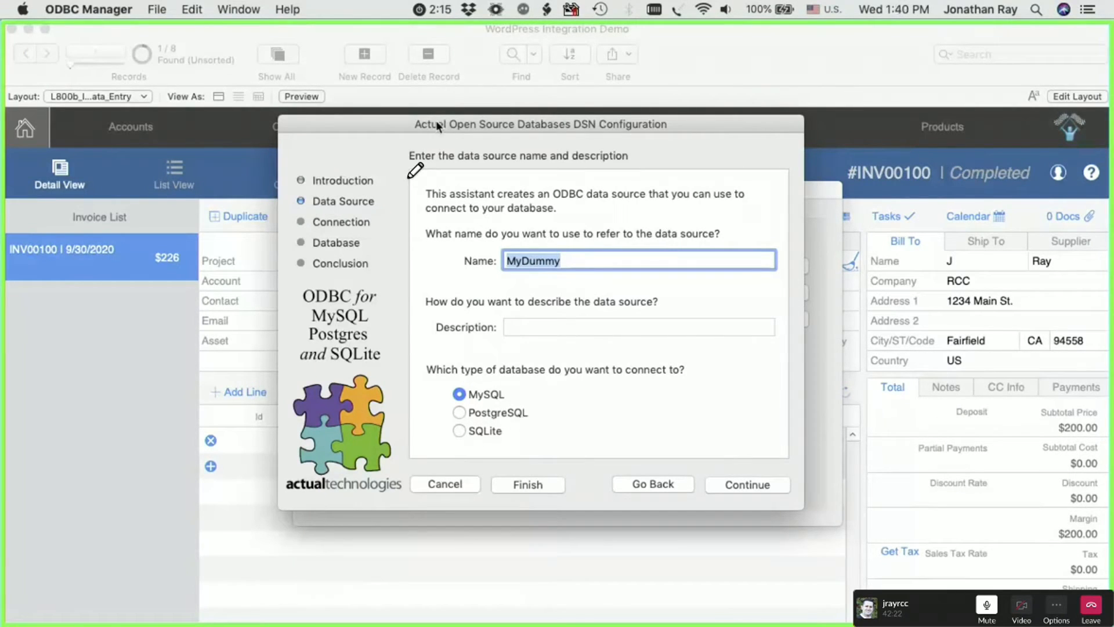
pyautogui.moveTo(403, 125); pyautogui.dragTo(385, 124)
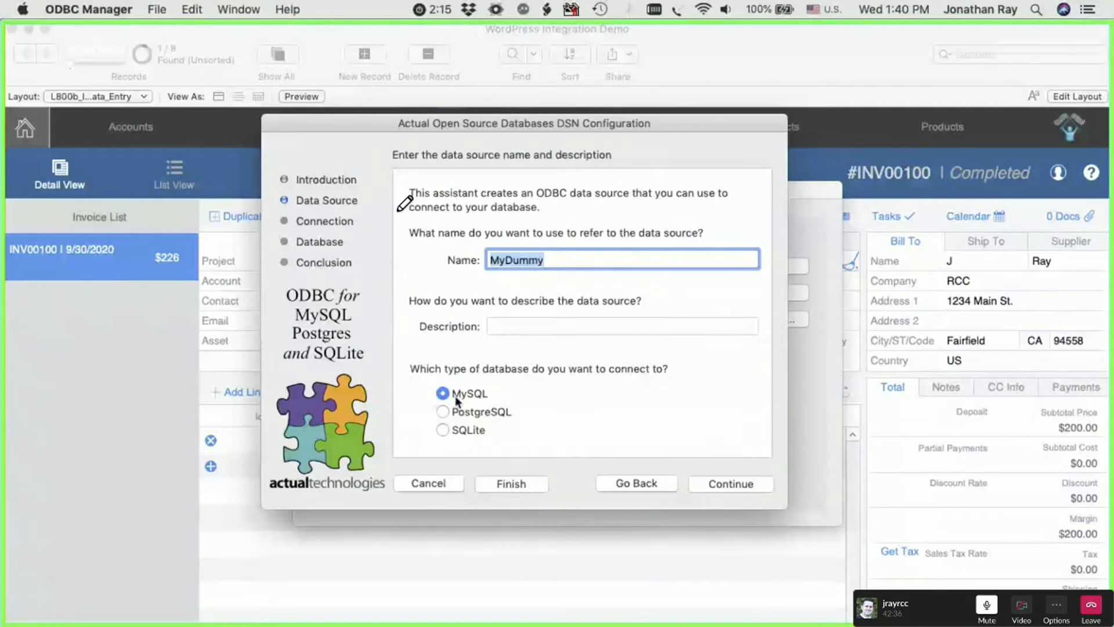
# - Go on to the MyDummy DSN's connection information and highlight its server address and port
pyautogui.click(725, 484)
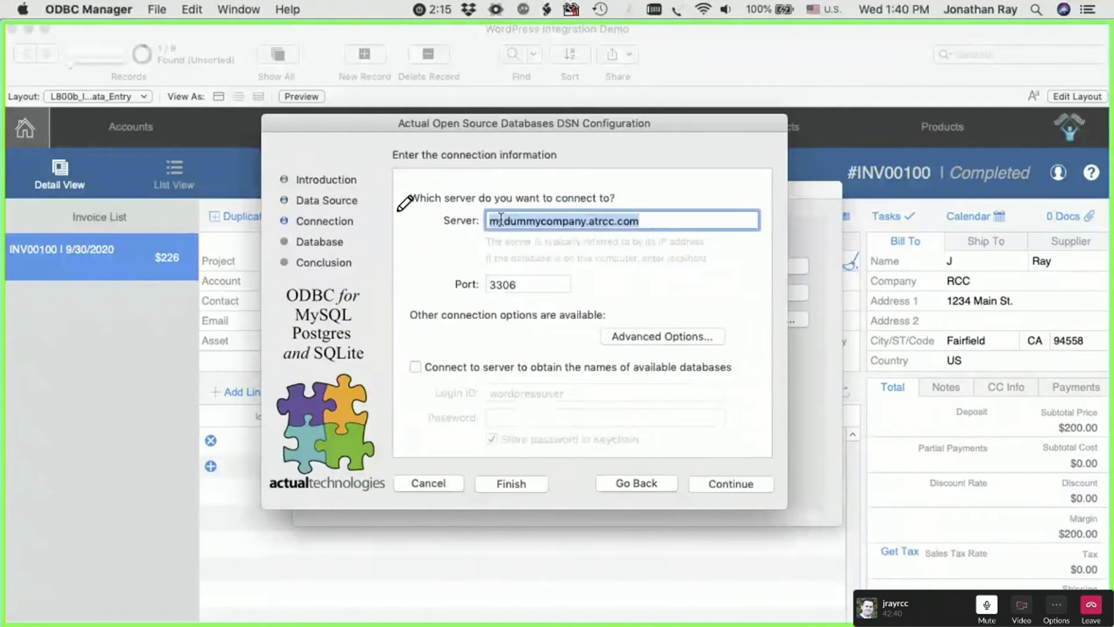
pyautogui.tripleClick(653, 218)
pyautogui.click(648, 220)
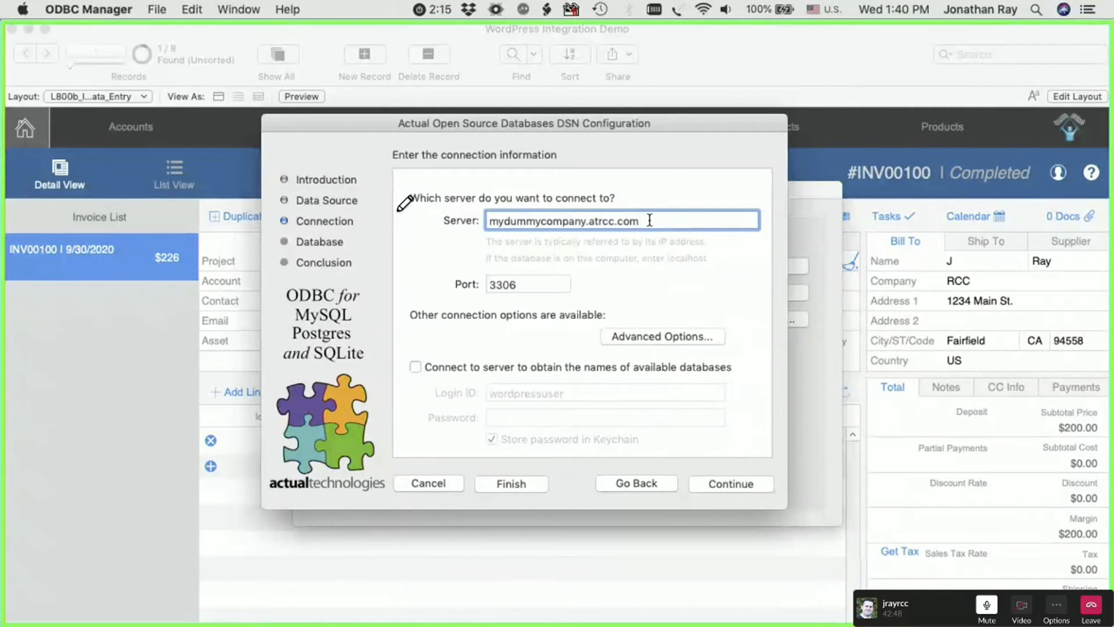
pyautogui.moveTo(647, 219); pyautogui.dragTo(488, 221)
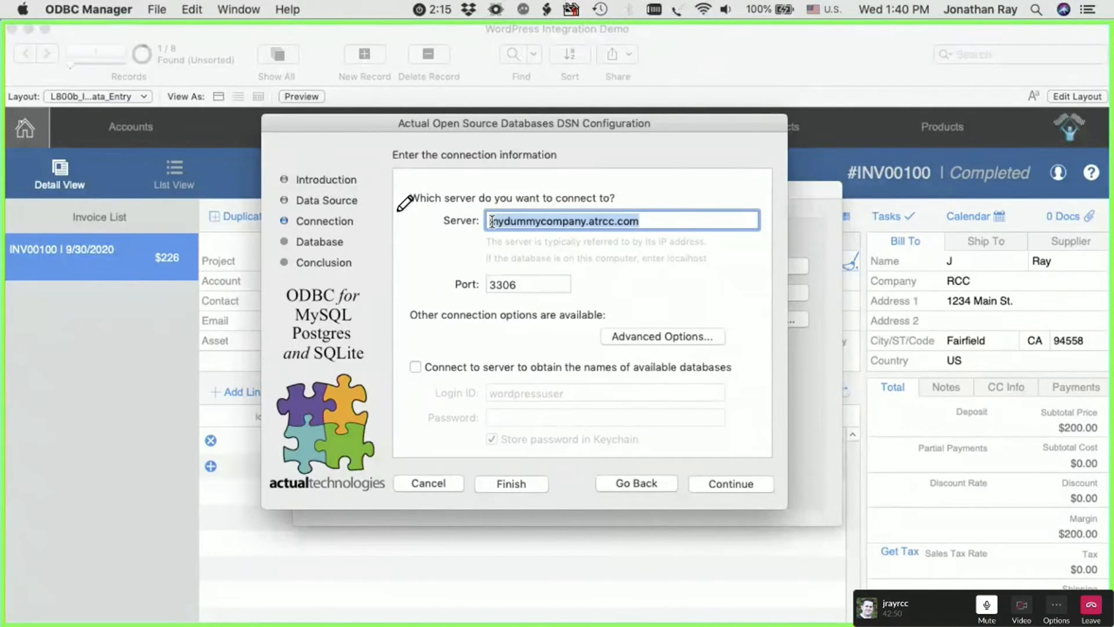
pyautogui.click(543, 284)
pyautogui.moveTo(488, 285); pyautogui.dragTo(527, 284)
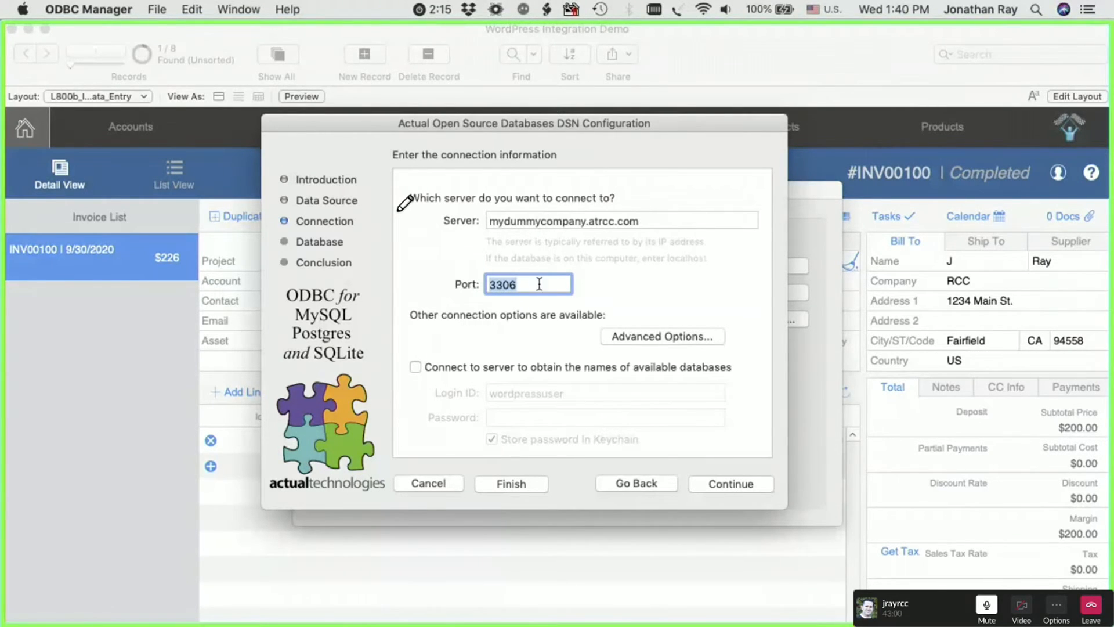
# - Examine the MyDummy DSN's database choice, going back to the connection information once and returning to the database settings
pyautogui.click(731, 484)
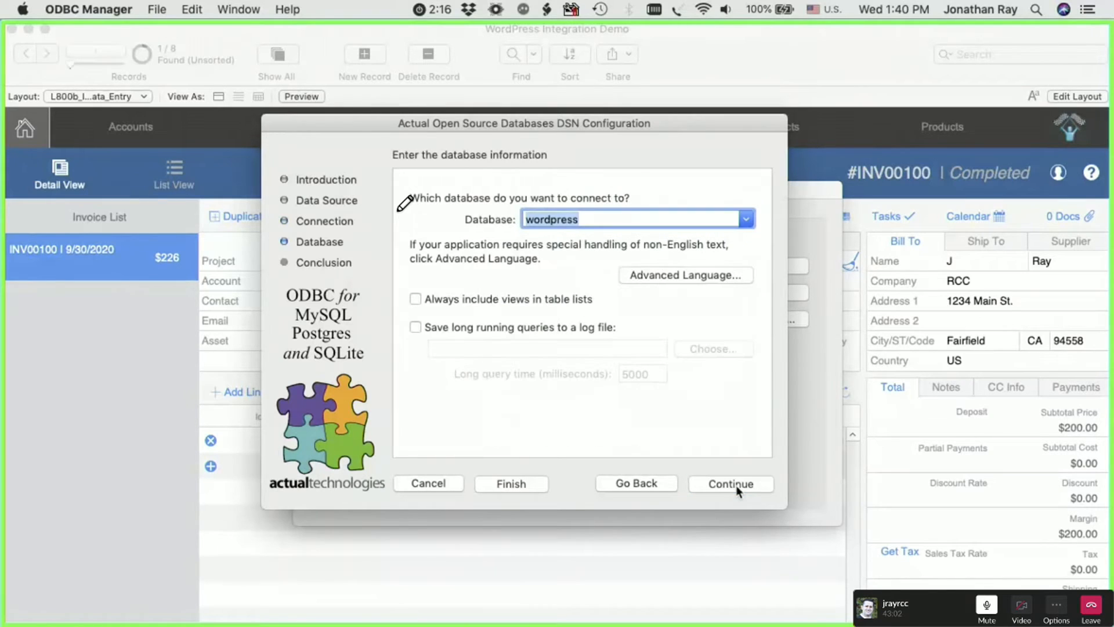
pyautogui.click(748, 219)
pyautogui.click(433, 220)
pyautogui.click(531, 220)
pyautogui.doubleClick(527, 220)
pyautogui.click(597, 484)
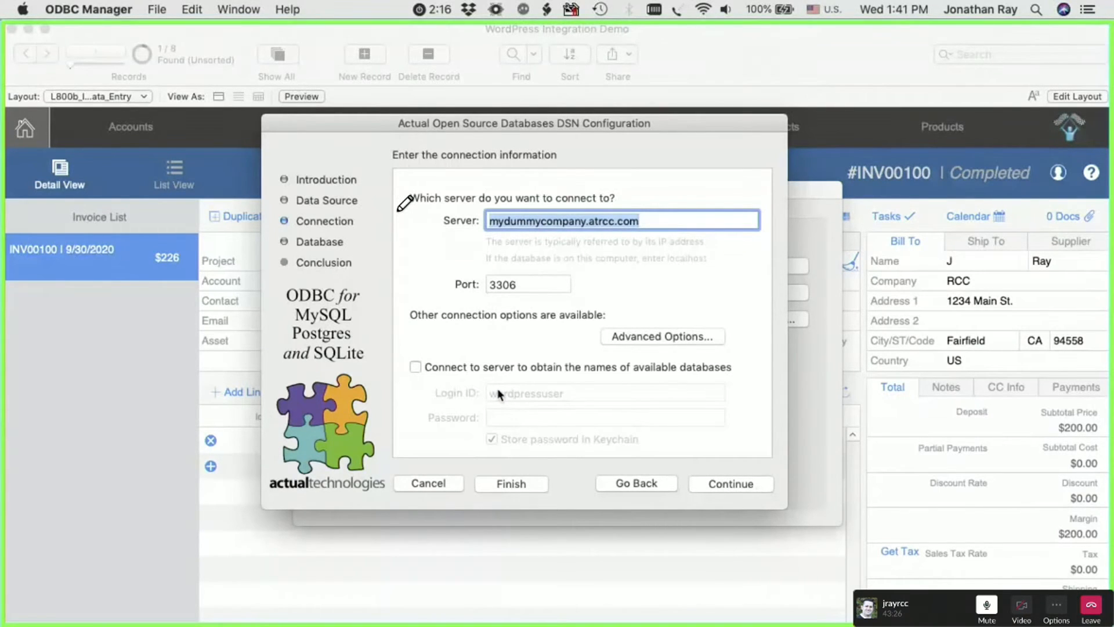
pyautogui.click(725, 483)
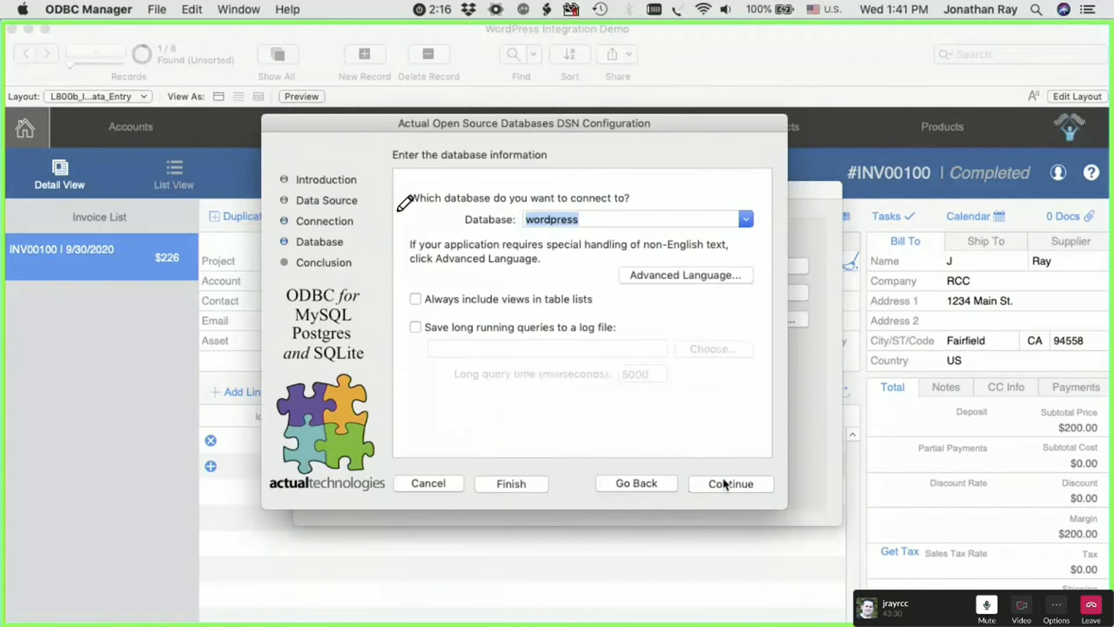
# - Move past the MyDummy DSN's database settings to finish reviewing its configuration, and close ODBC Manager
pyautogui.click(724, 485)
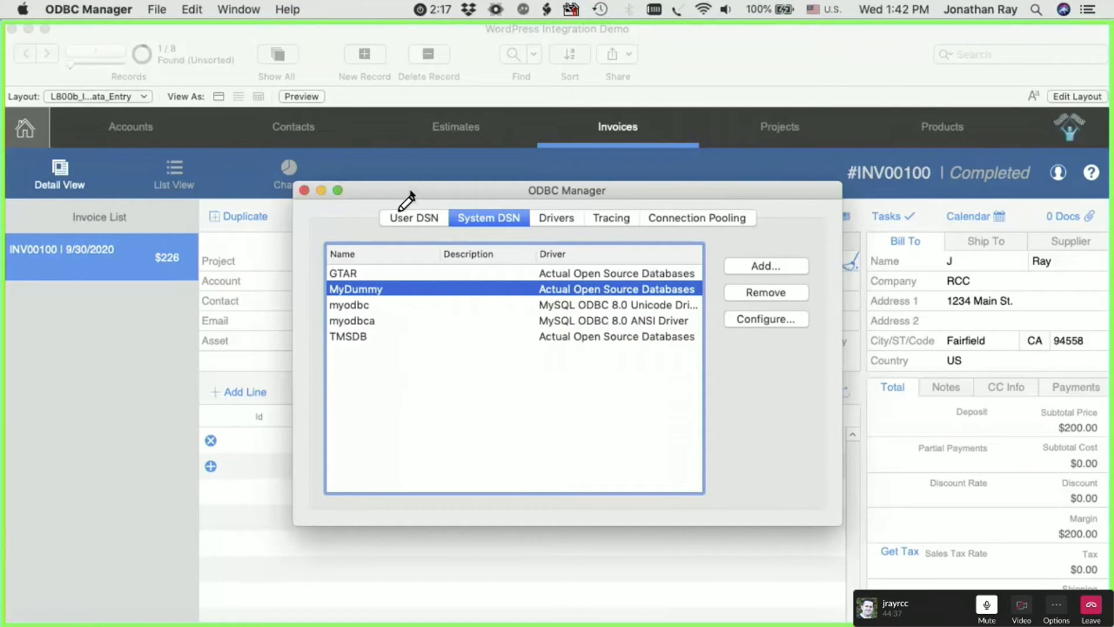
pyautogui.click(303, 190)
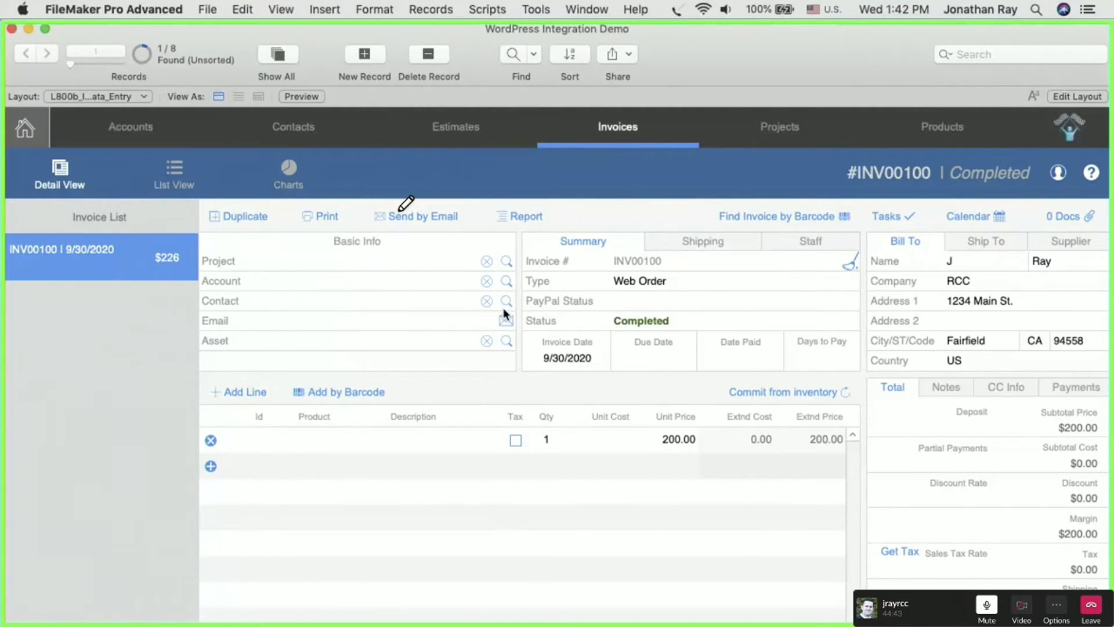
# - Open the FileMaker file's external data sources and widen the name column to read the full source names
pyautogui.click(204, 8)
pyautogui.moveTo(223, 159)
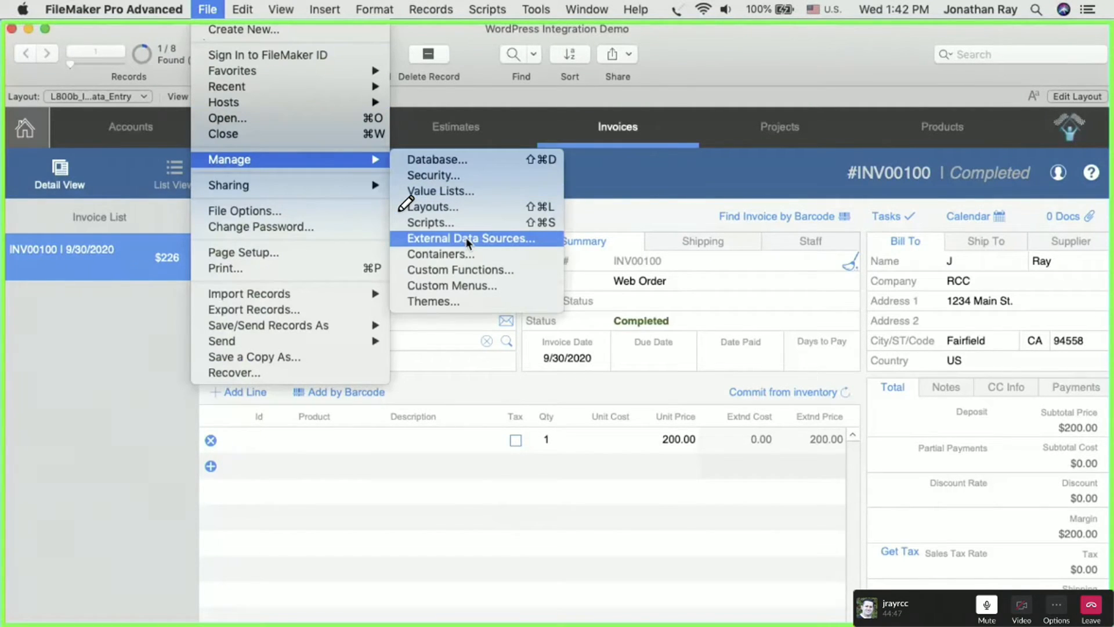
pyautogui.click(451, 238)
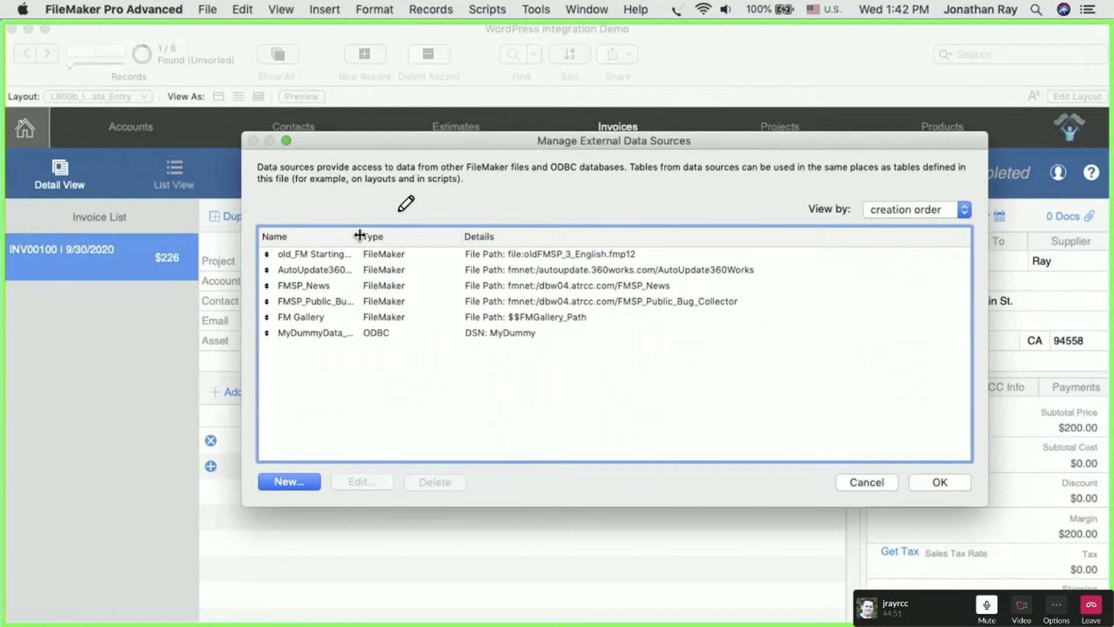
pyautogui.moveTo(360, 233); pyautogui.dragTo(478, 234)
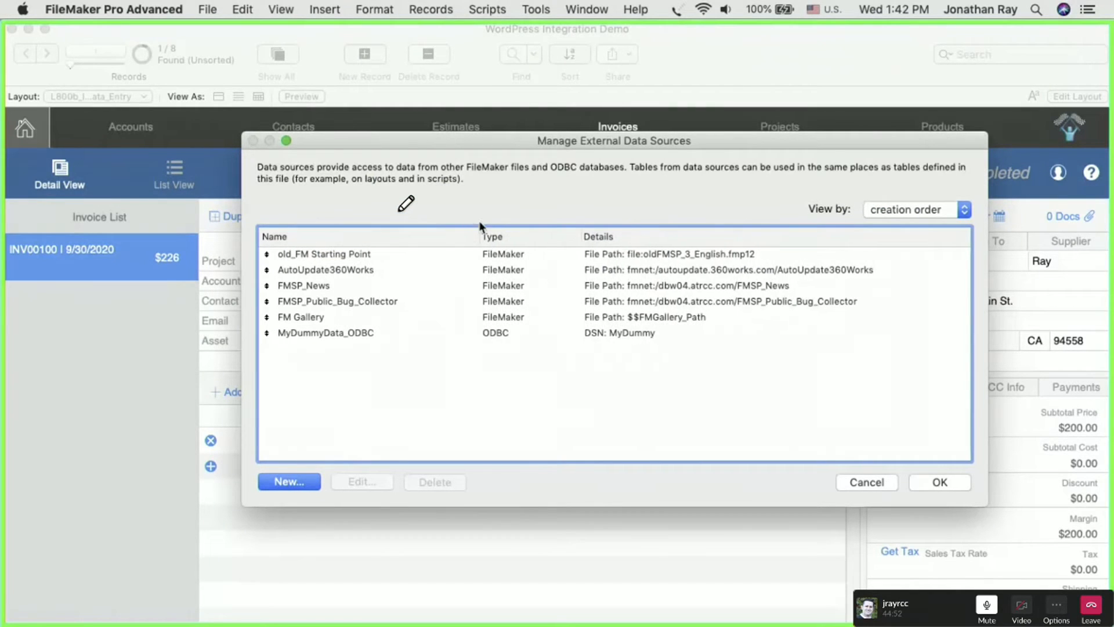
# - Open the MyDummyData_ODBC data source for editing and inspect its name and DSN choice, keeping MyDummy selected
pyautogui.click(306, 333)
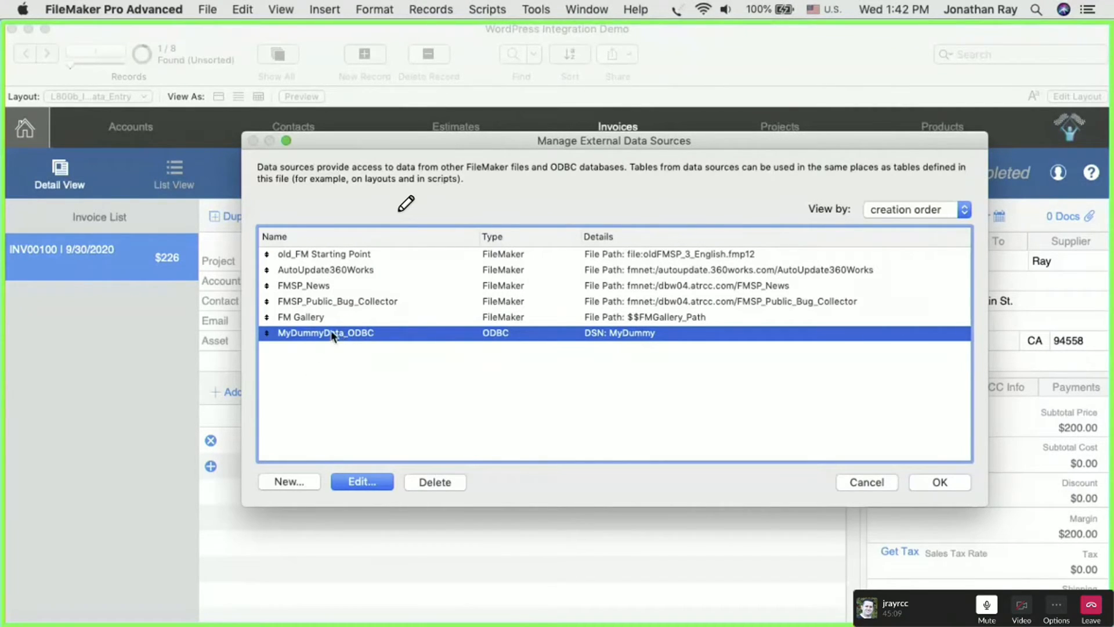
pyautogui.click(357, 484)
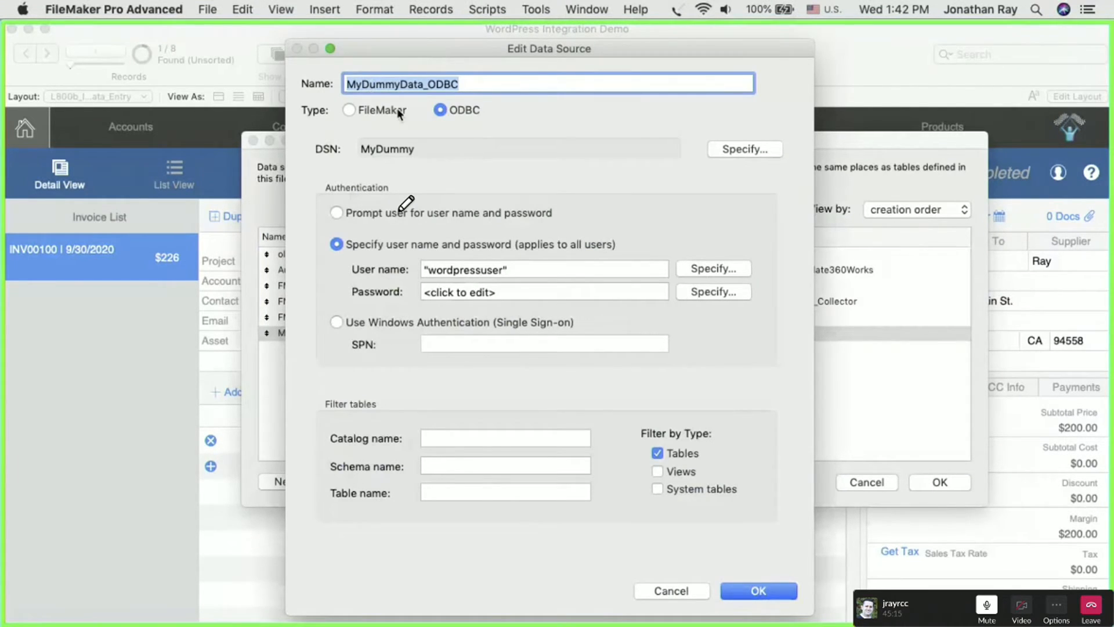
pyautogui.click(413, 83)
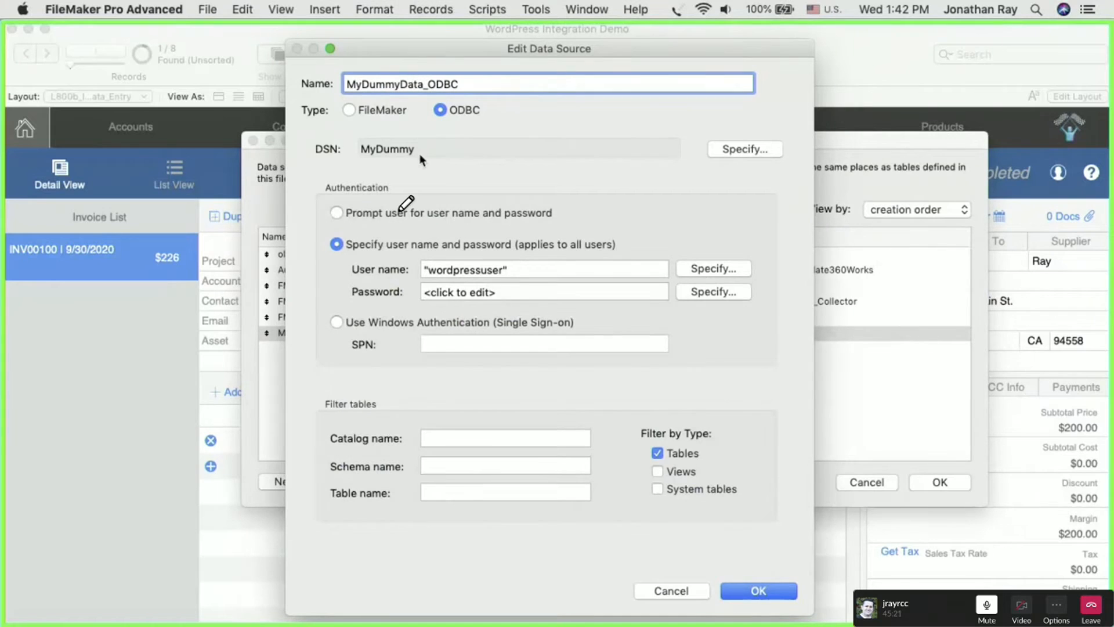
pyautogui.click(730, 149)
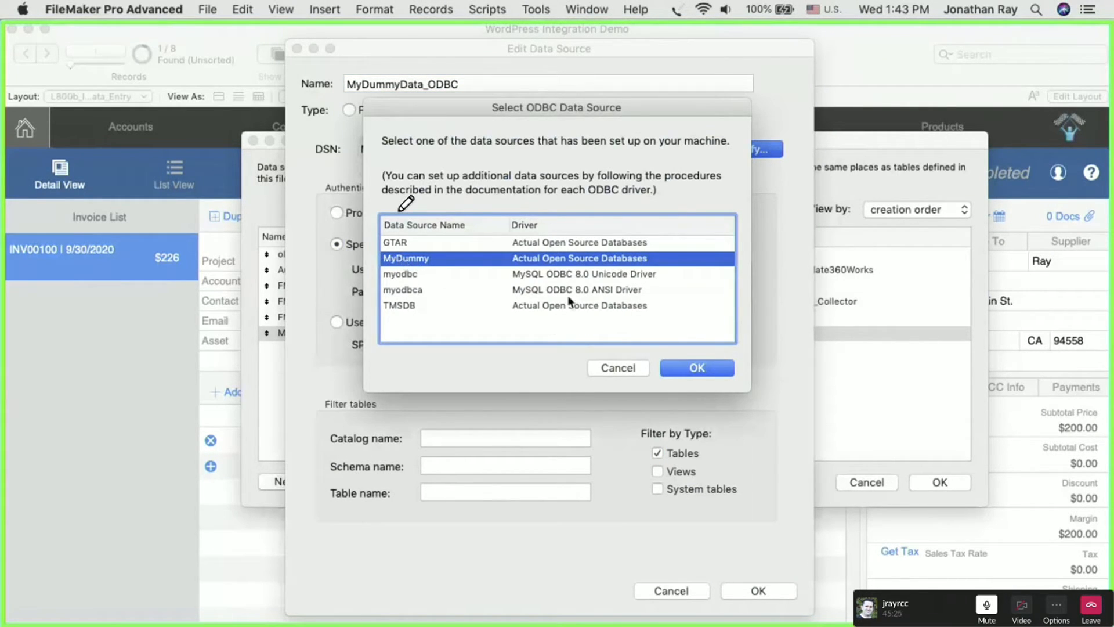
pyautogui.click(697, 366)
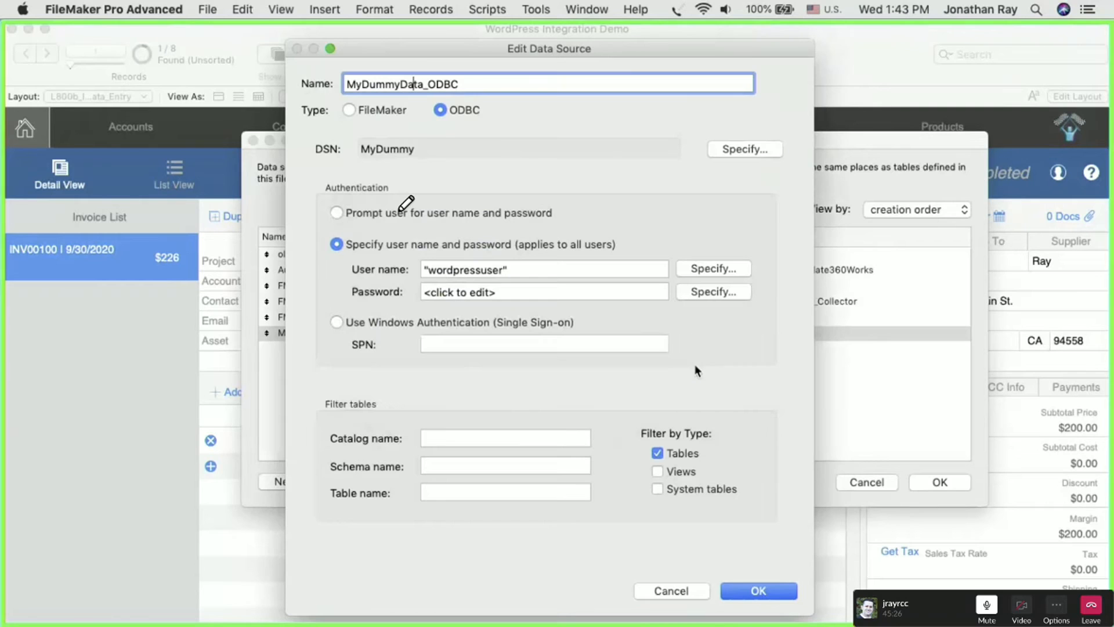
# - Examine the user name and password authentication of MyDummyData_ODBC, and accept and close the external data source settings
pyautogui.click(444, 264)
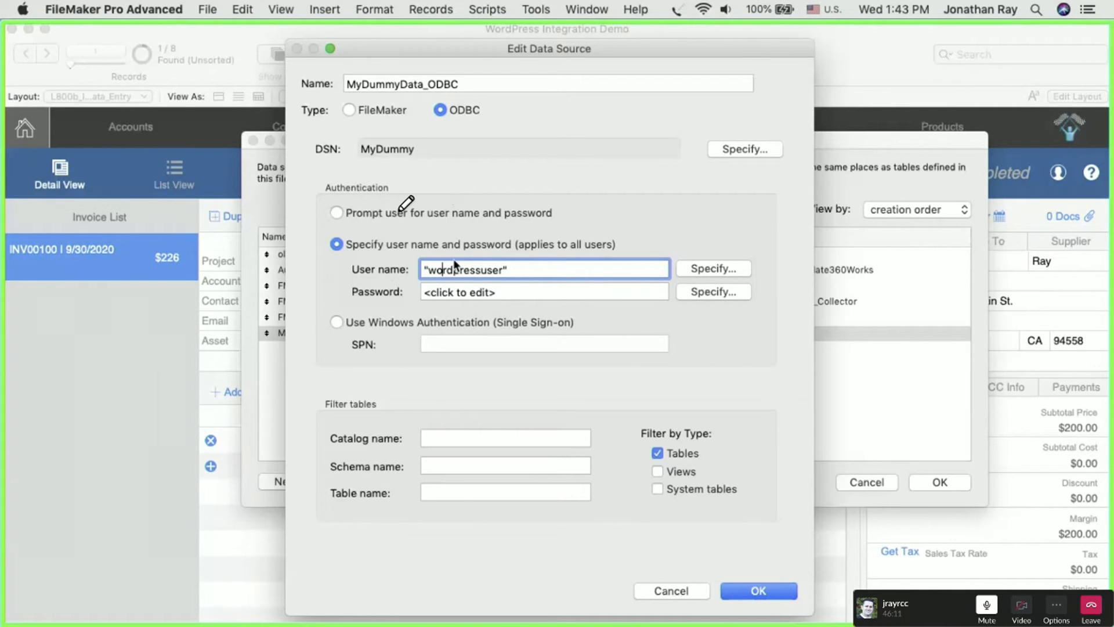
pyautogui.click(758, 587)
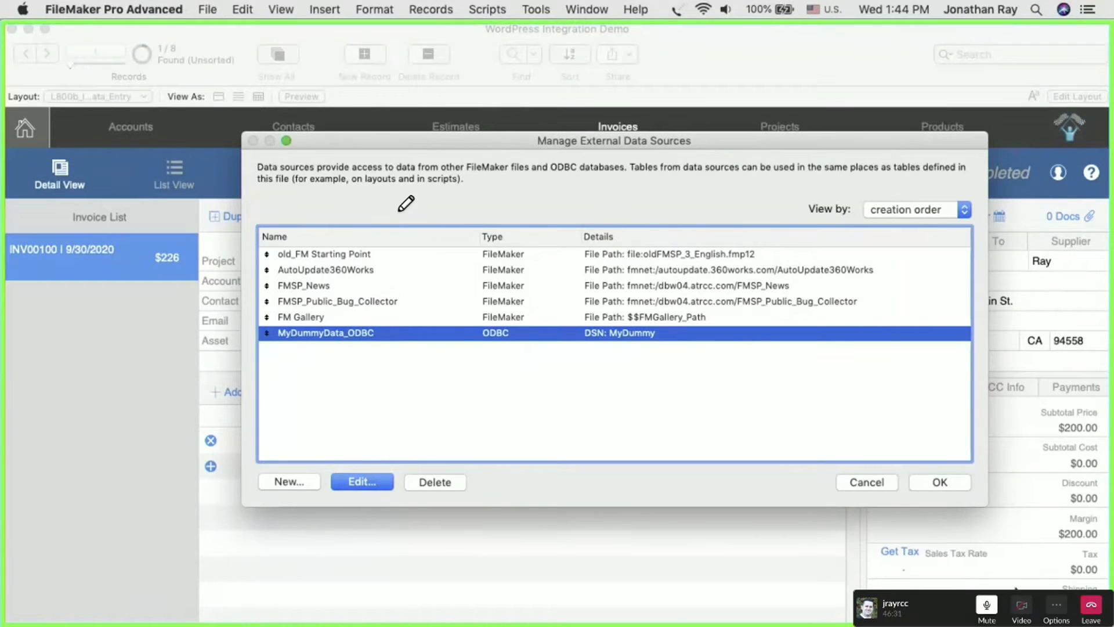
pyautogui.click(935, 480)
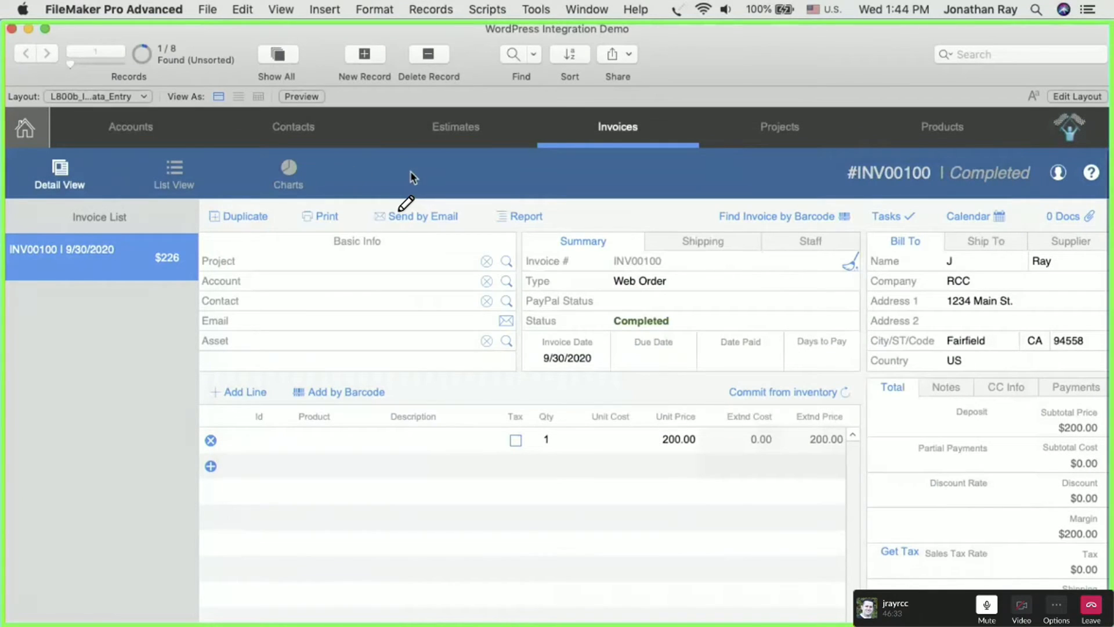
# - Open the database's relationships graph and find the WordPress tables above the T12_INVOICES group
pyautogui.click(207, 9)
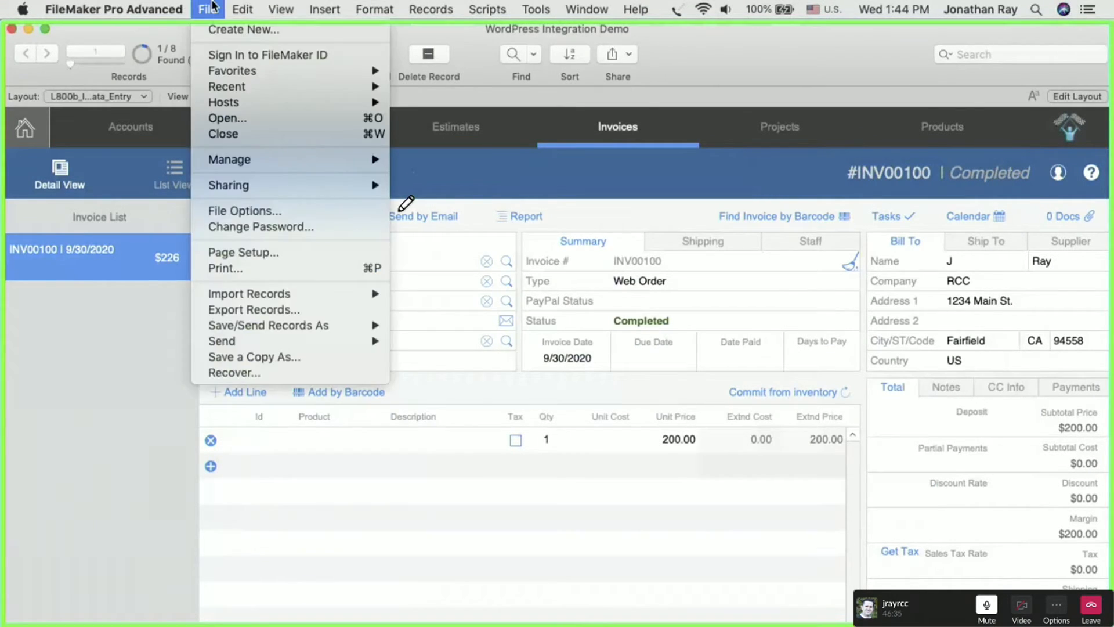
pyautogui.moveTo(247, 162)
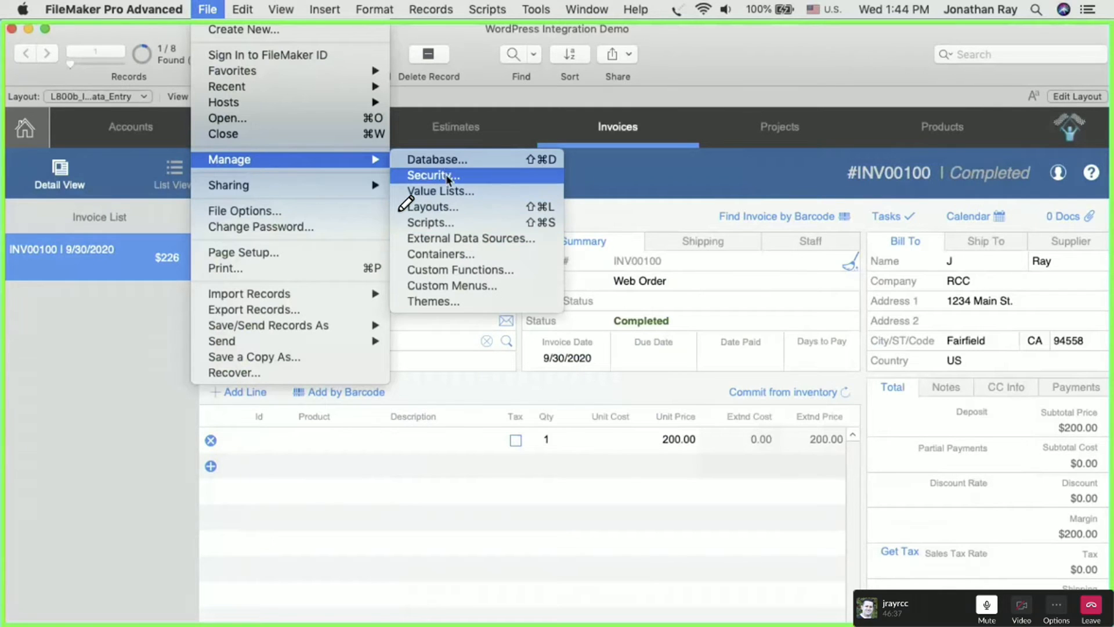
pyautogui.click(440, 159)
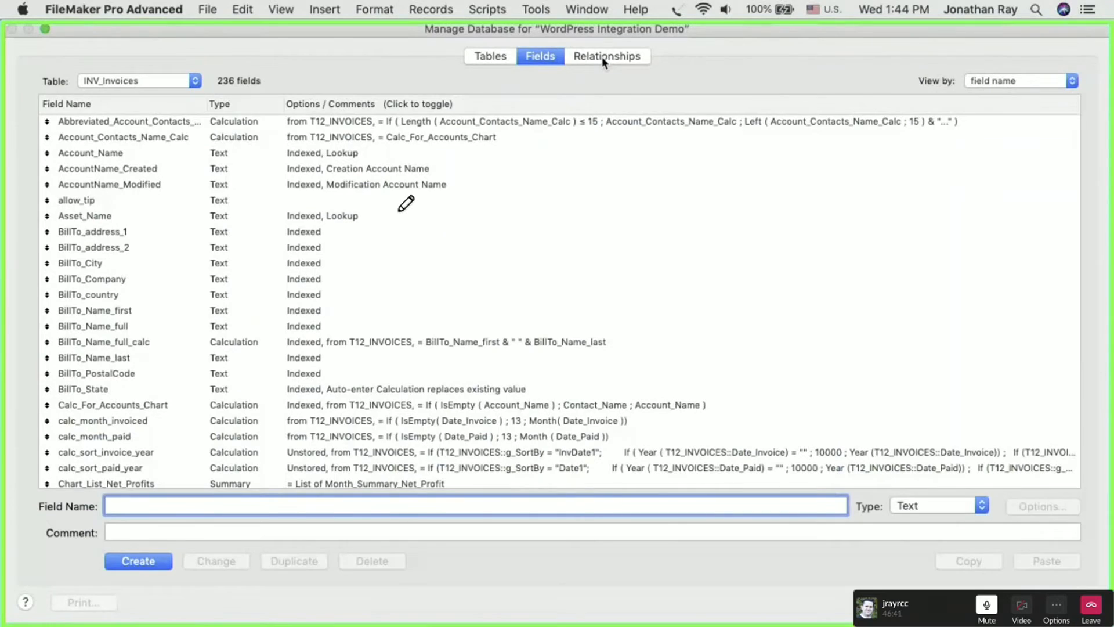
pyautogui.click(601, 57)
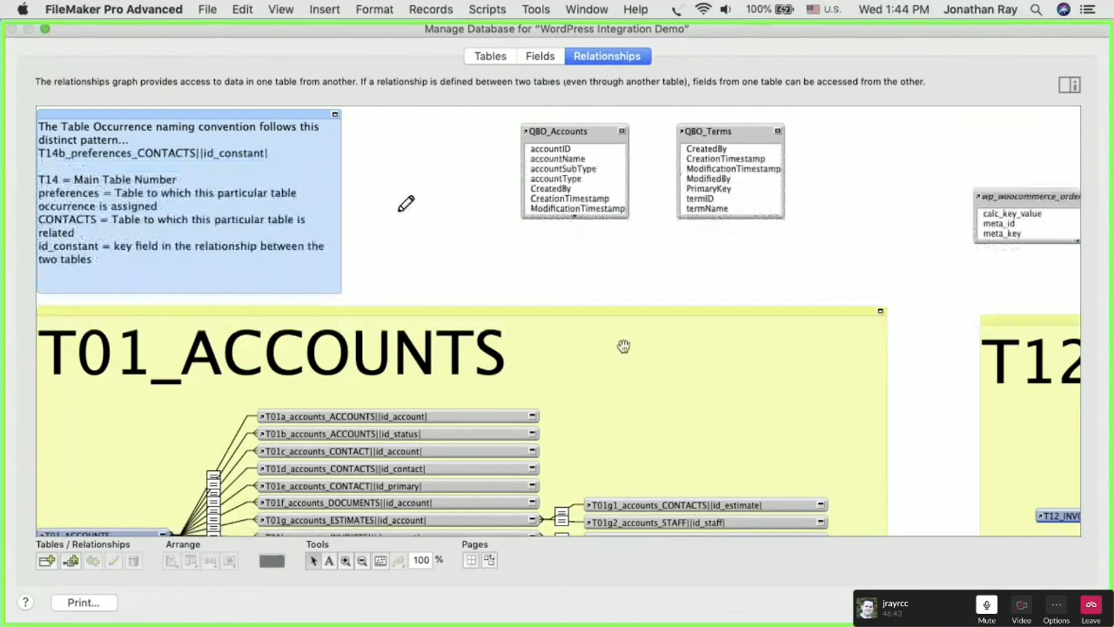
pyautogui.hscroll(3, 624, 347)
pyautogui.hscroll(10, 624, 346)
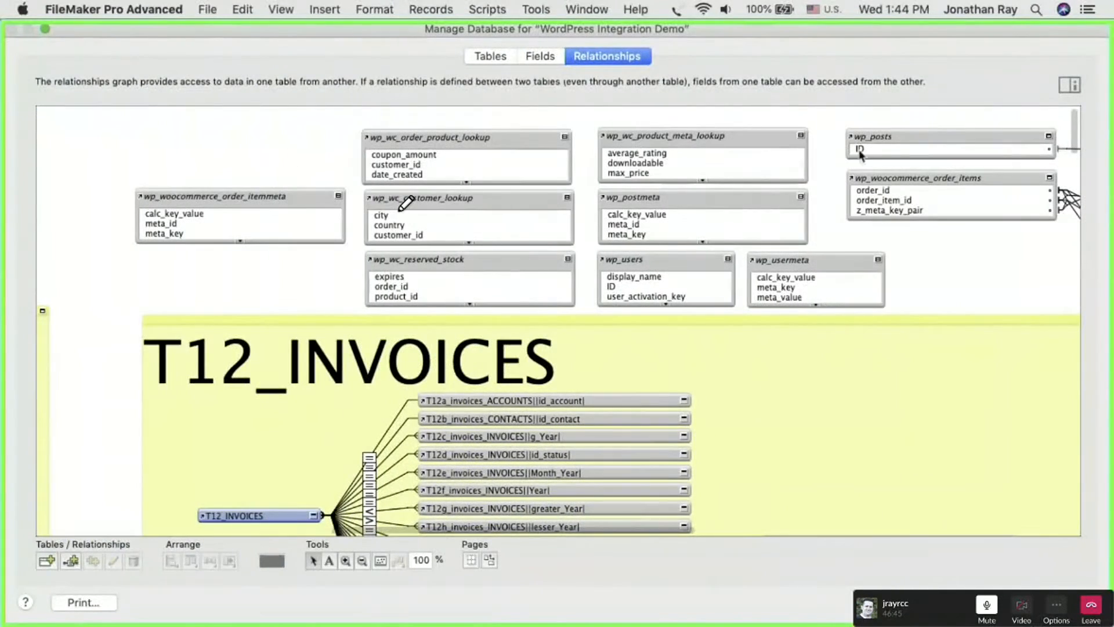
# - Examine the WordPress table occurrences in the graph, comparing them with native FileMaker occurrences such as T12a_invoices_ACCOUNTS
pyautogui.click(362, 560)
pyautogui.hscroll(5, 943, 266)
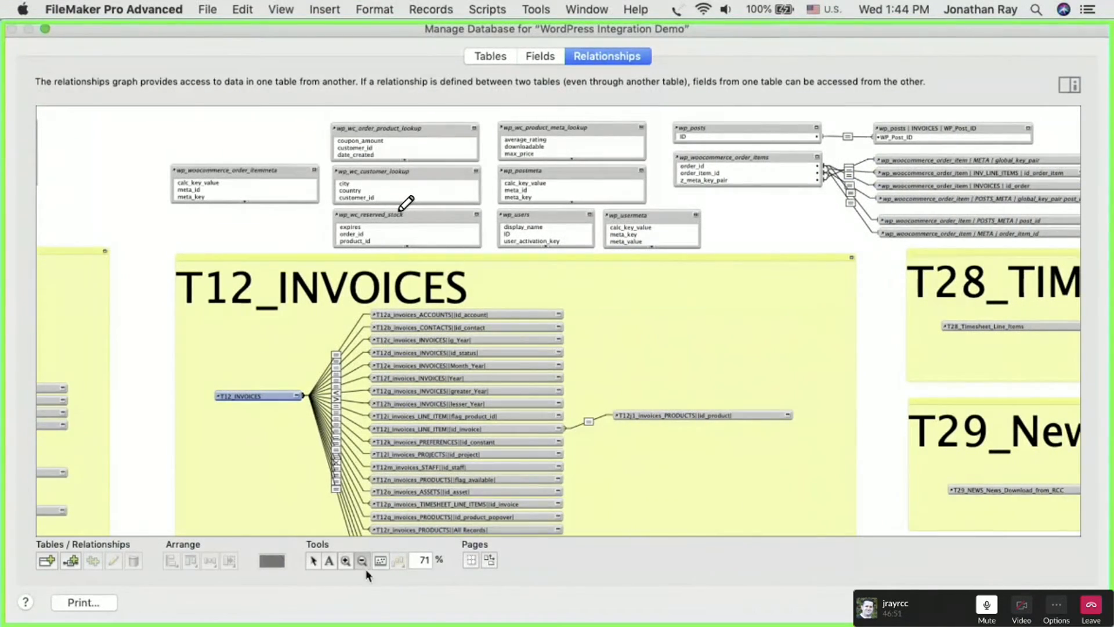
pyautogui.click(768, 234)
pyautogui.hscroll(-5, 768, 235)
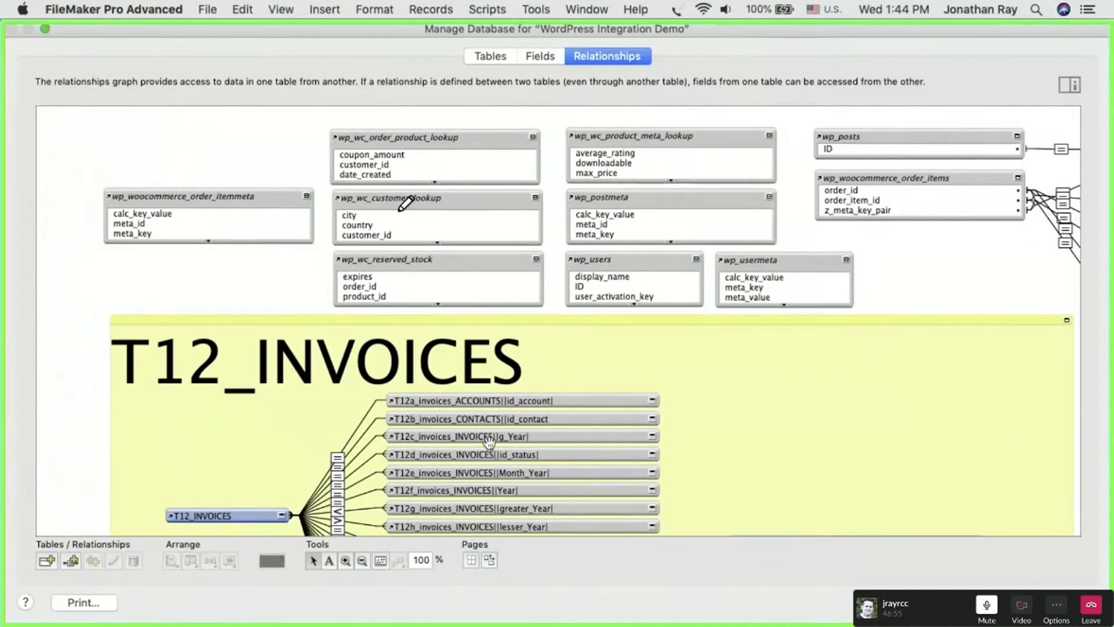
pyautogui.click(460, 400)
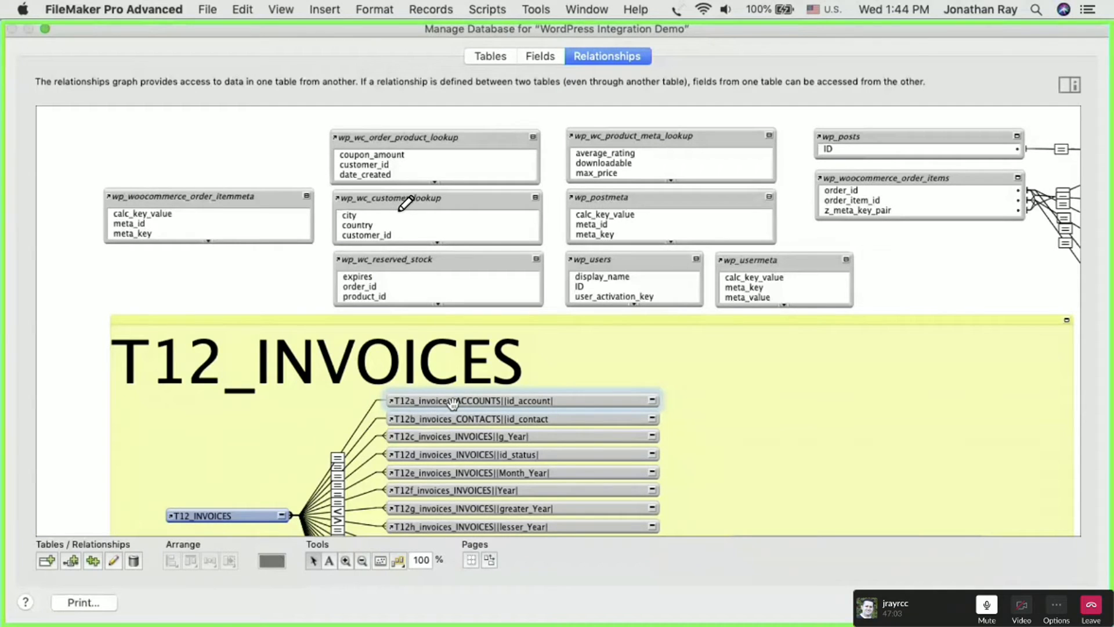
pyautogui.click(455, 263)
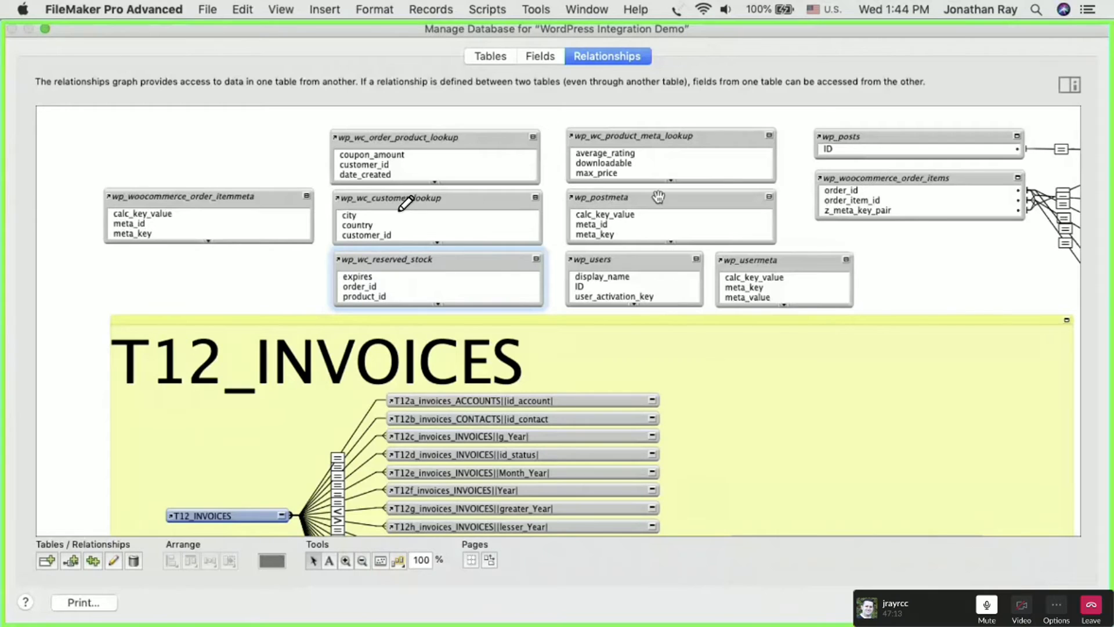
pyautogui.moveTo(931, 293); pyautogui.dragTo(896, 142)
pyautogui.click(890, 231)
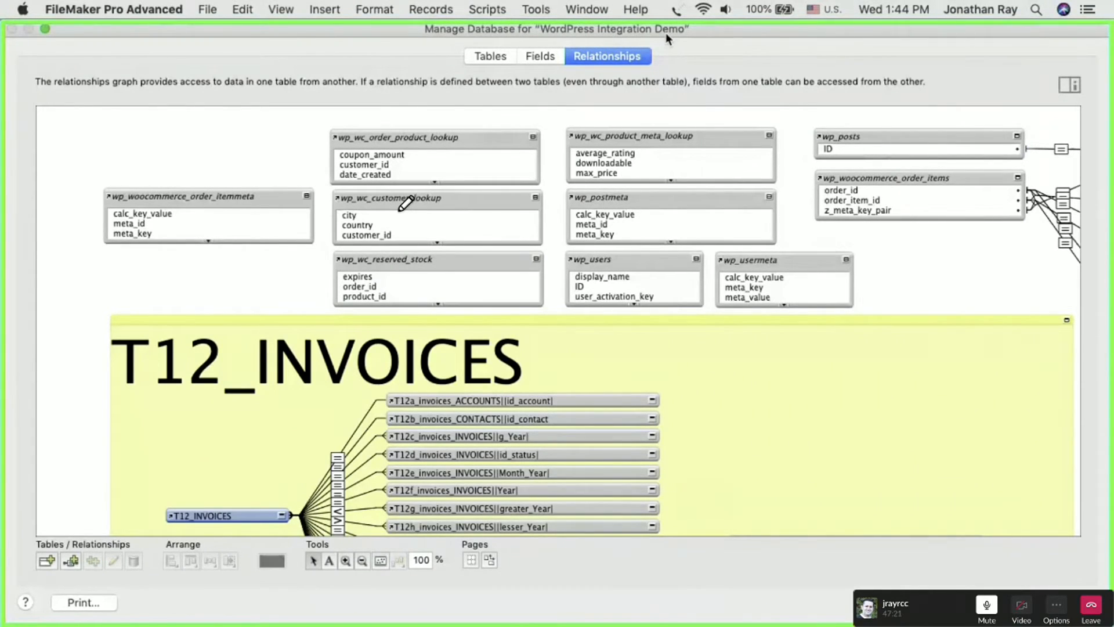
# - Open the table specification of wp_wc_order_product_lookup, review its data source options and the MyDummyData_ODBC tables, and leave it without changes
pyautogui.doubleClick(447, 139)
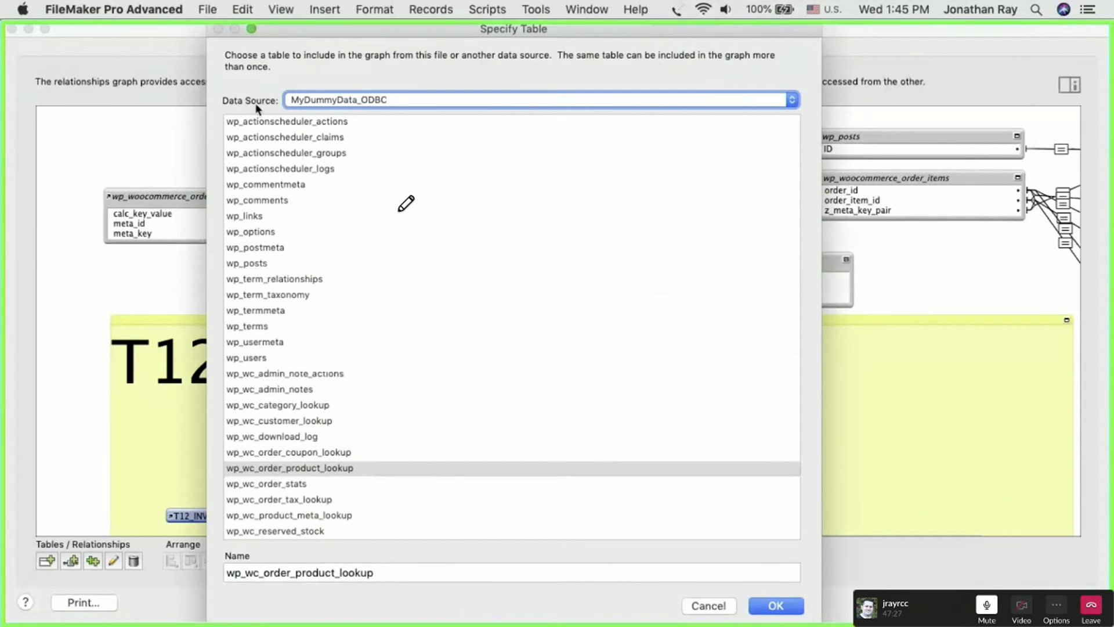
pyautogui.click(317, 102)
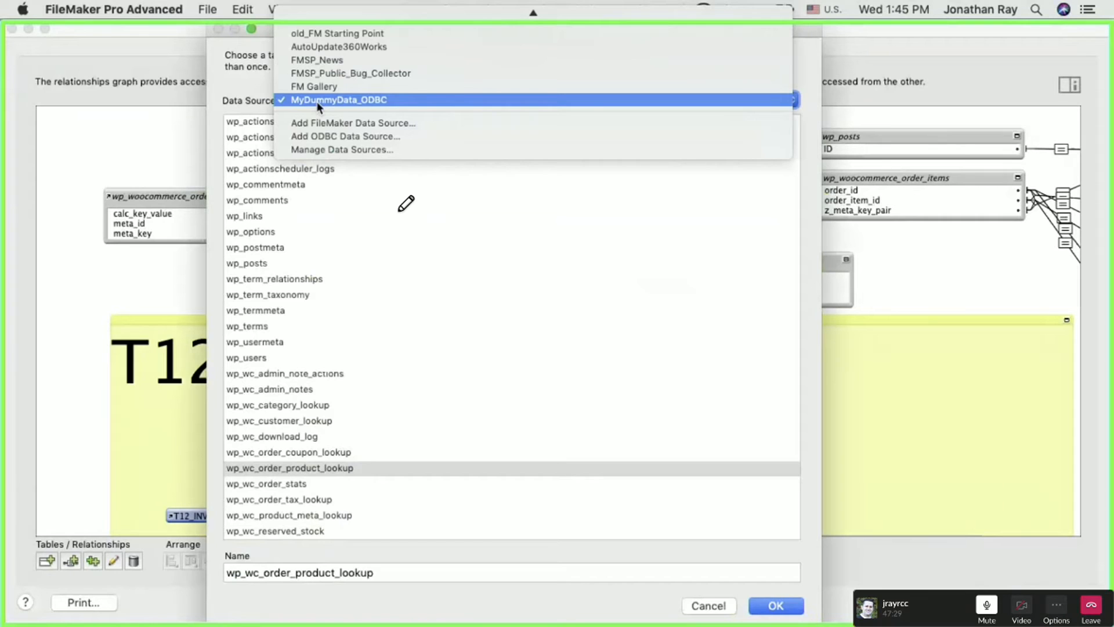
pyautogui.moveTo(377, 14)
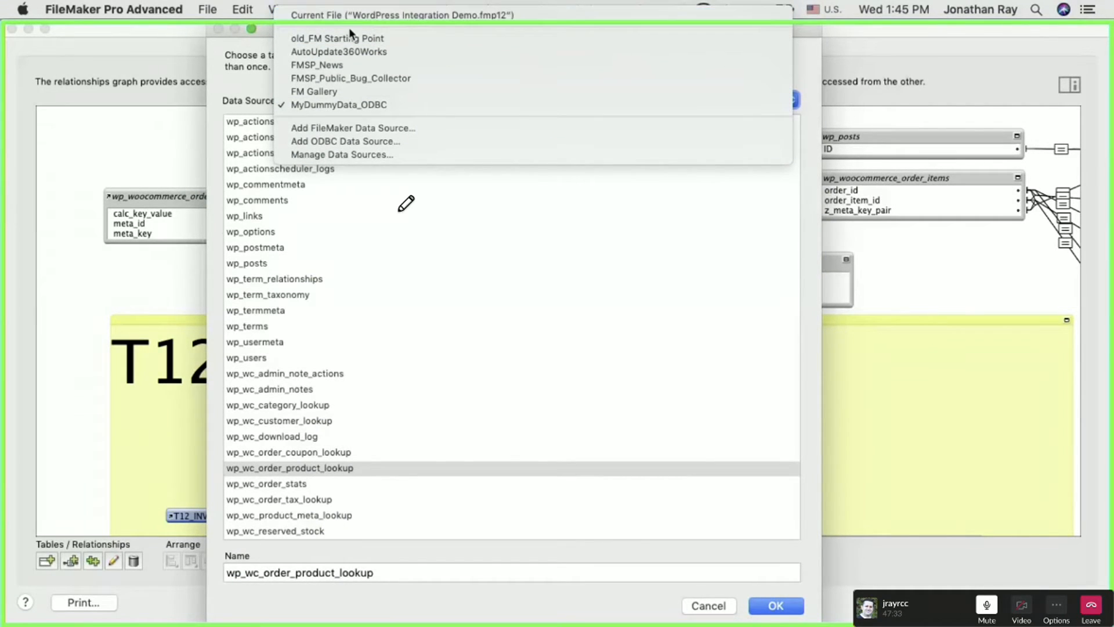
pyautogui.click(310, 105)
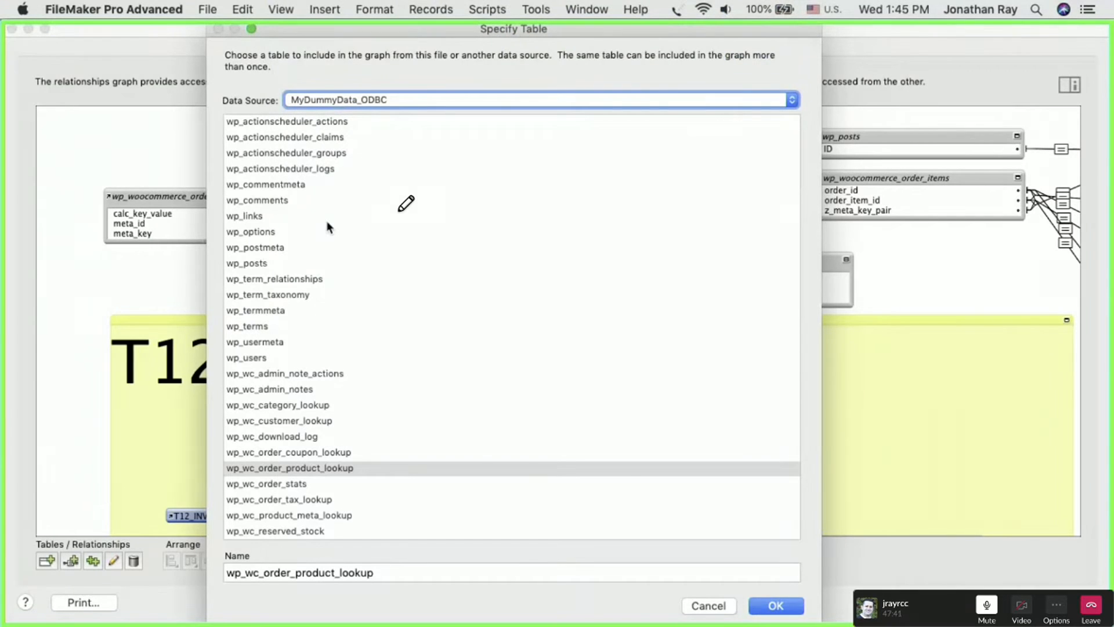
pyautogui.scroll(-5, 329, 228)
pyautogui.scroll(5, 329, 227)
pyautogui.click(721, 612)
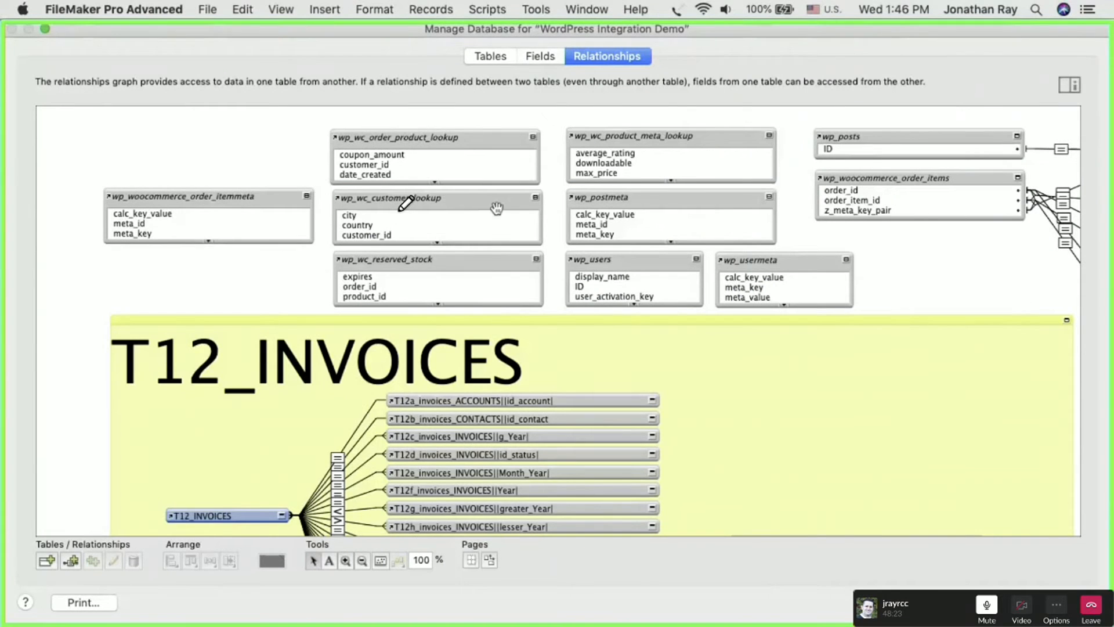
# - Start adding a table occurrence to the graph and look through the tables of the current file
pyautogui.click(46, 560)
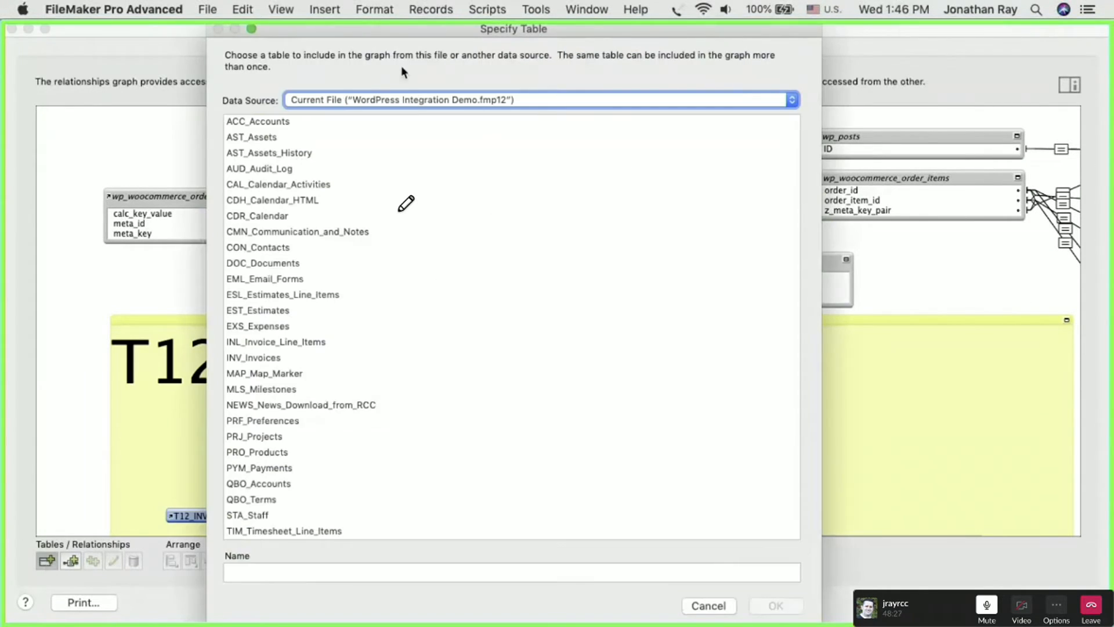
pyautogui.scroll(-3, 347, 357)
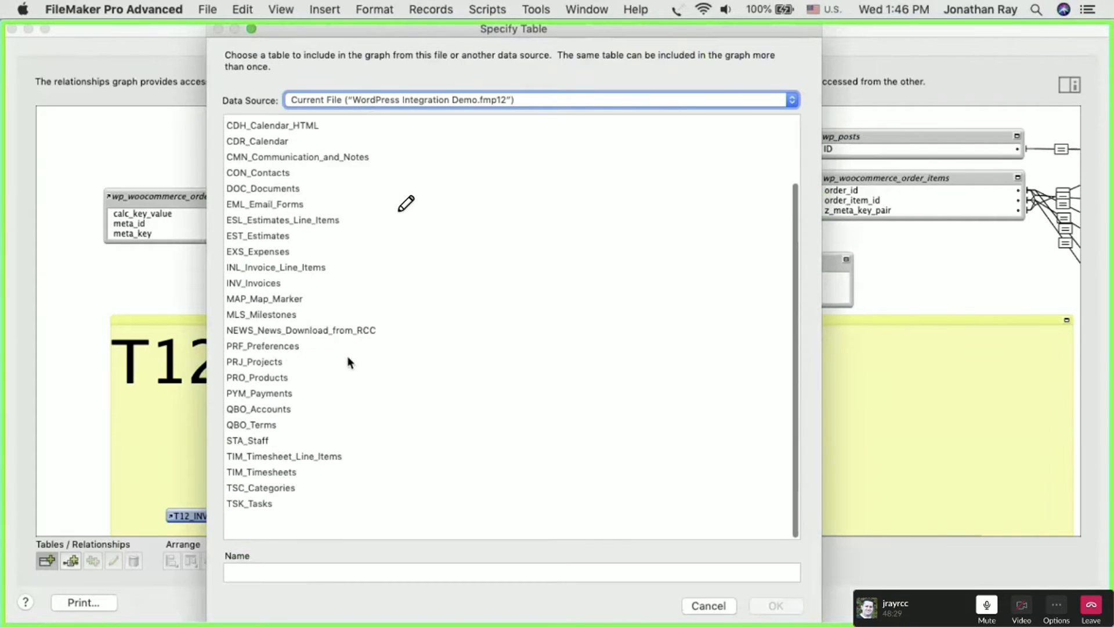
pyautogui.scroll(3, 274, 154)
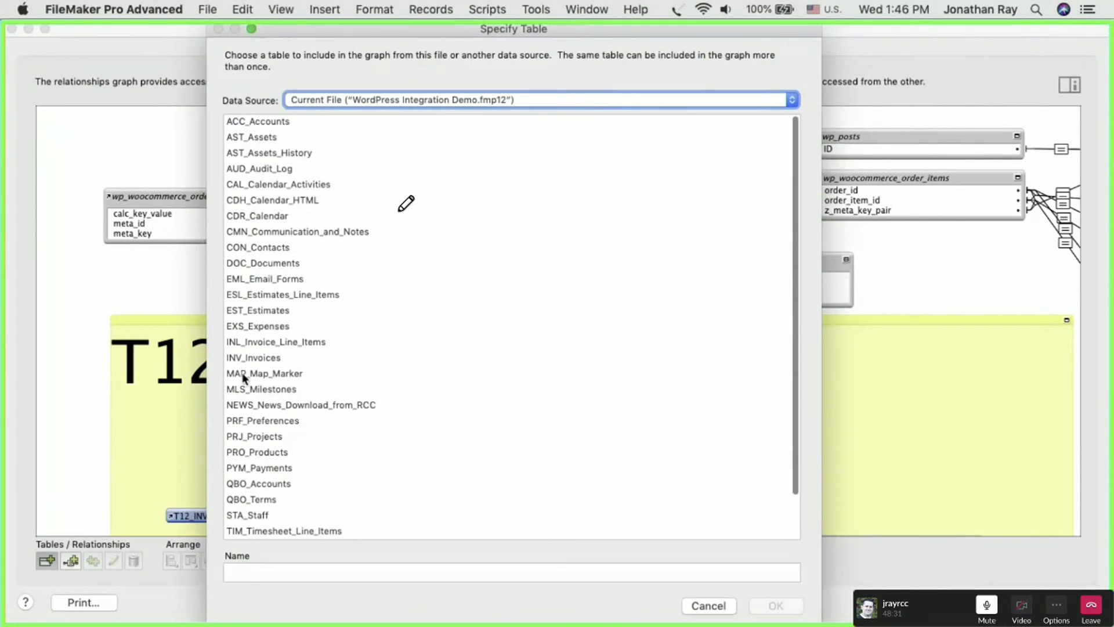
# - Add another wp_woocommerce_order_items occurrence to the graph from the MyDummyData_ODBC data source
pyautogui.click(314, 99)
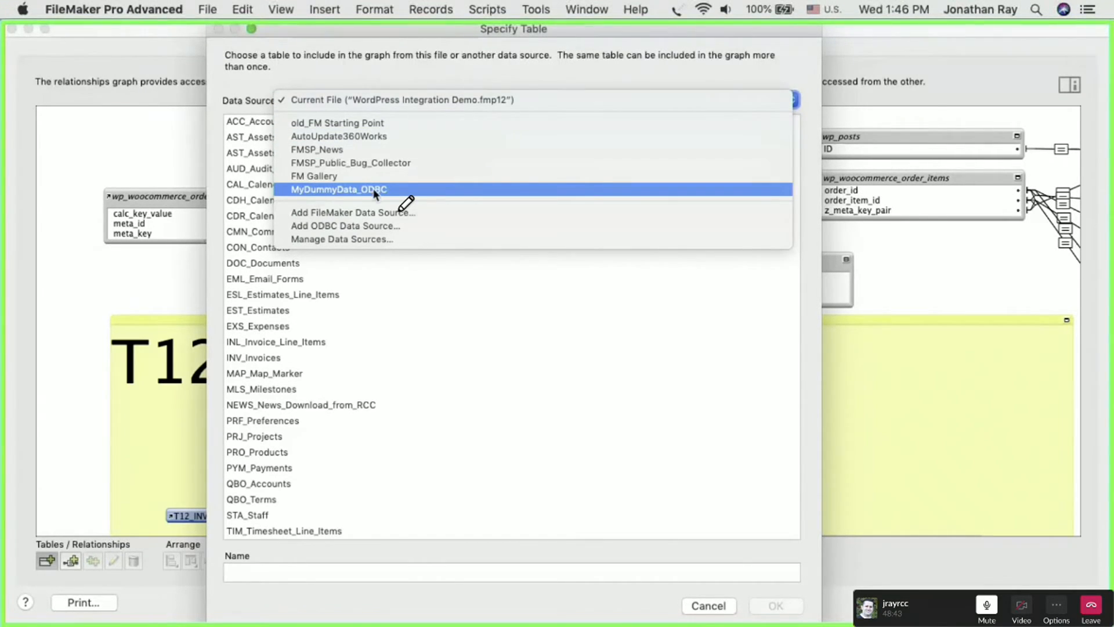
pyautogui.click(322, 189)
pyautogui.scroll(-8, 347, 339)
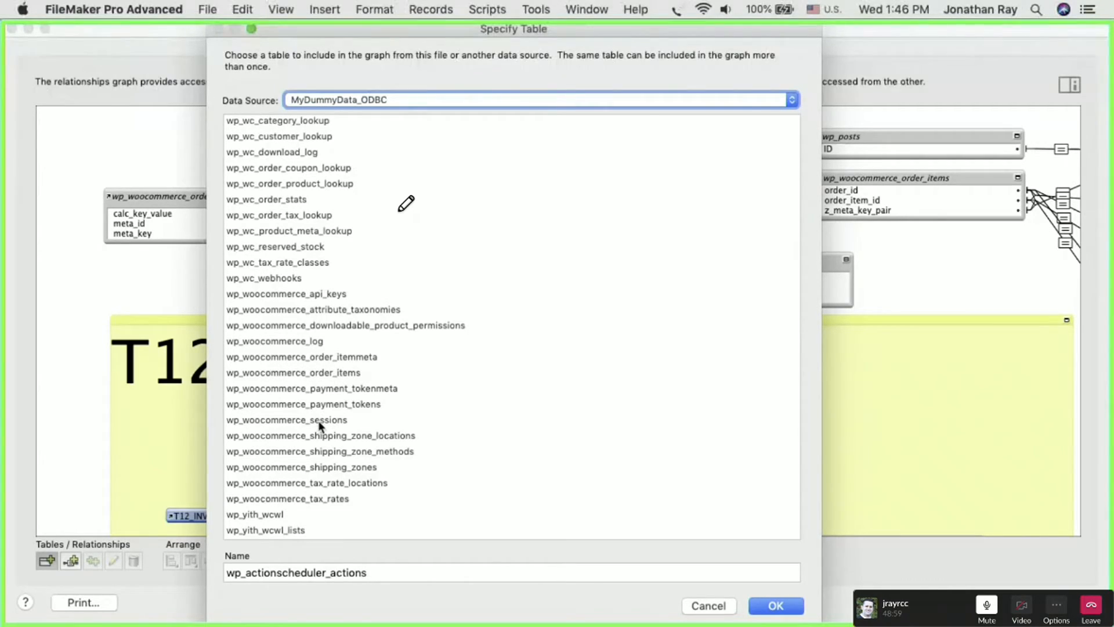
pyautogui.click(289, 420)
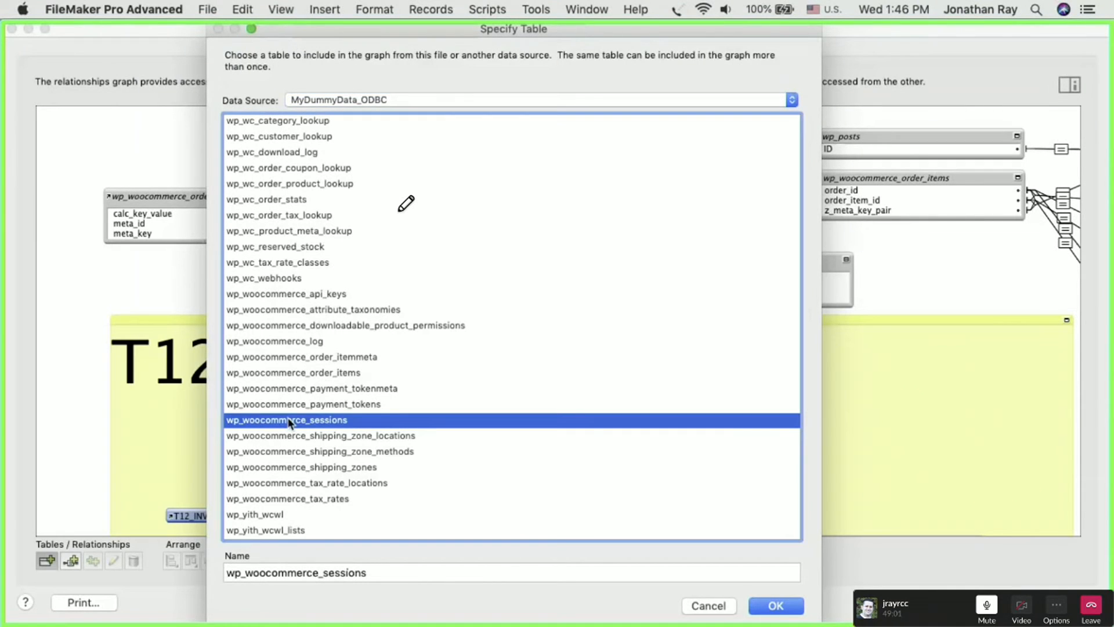
pyautogui.click(296, 375)
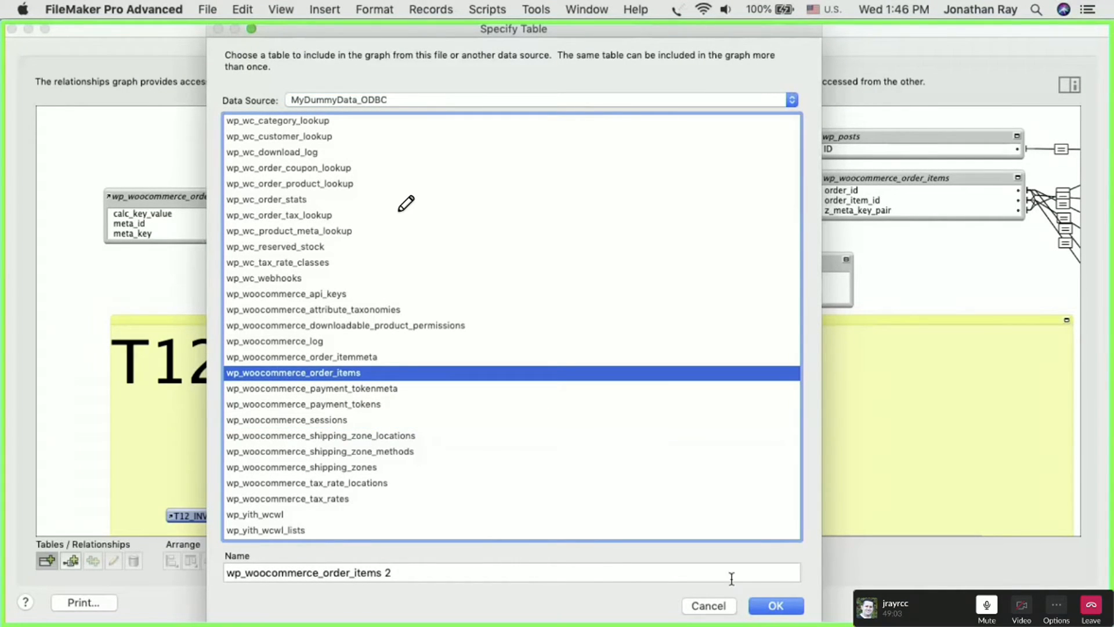
pyautogui.click(776, 606)
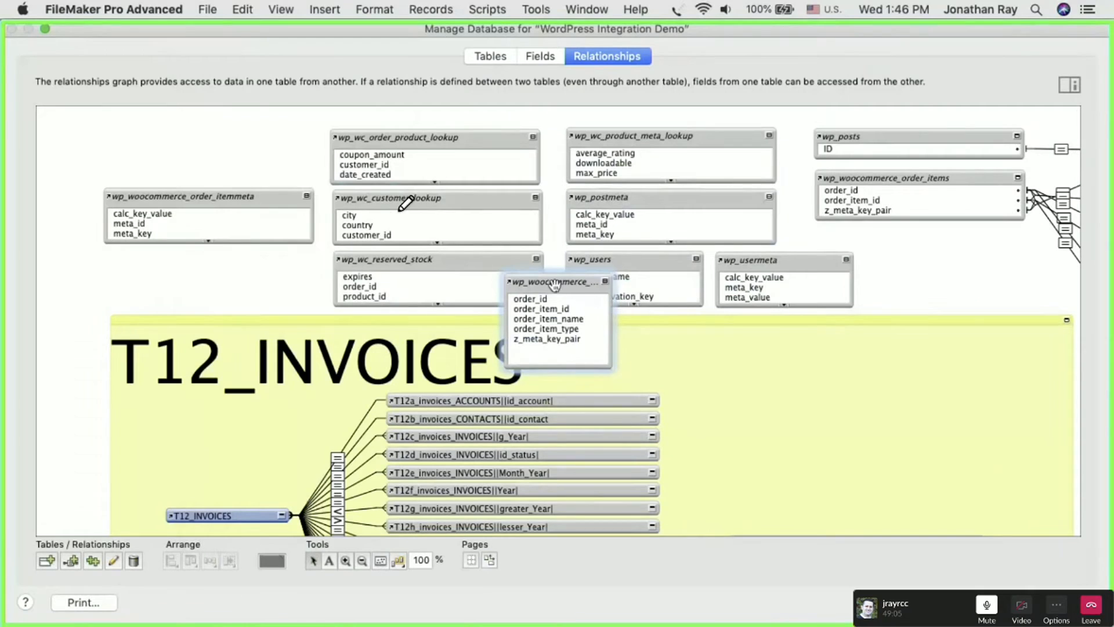
# - Move the new occurrence below the existing wp_woocommerce_order_items table and remove it from the graph
pyautogui.moveTo(554, 284); pyautogui.dragTo(923, 246)
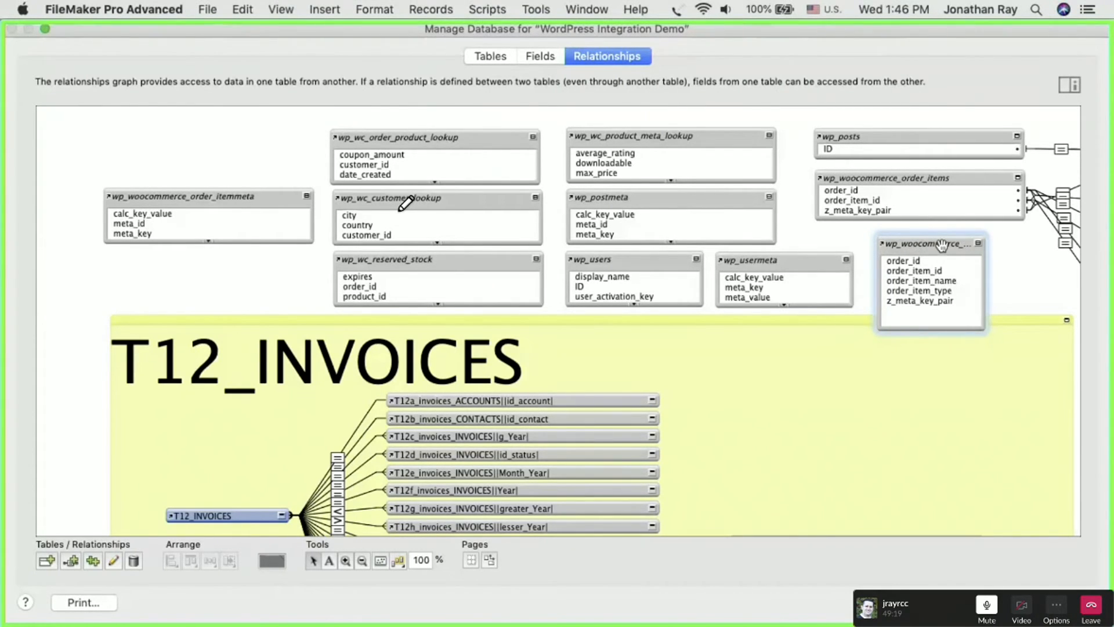
pyautogui.press('BackSpace')
pyautogui.click(707, 256)
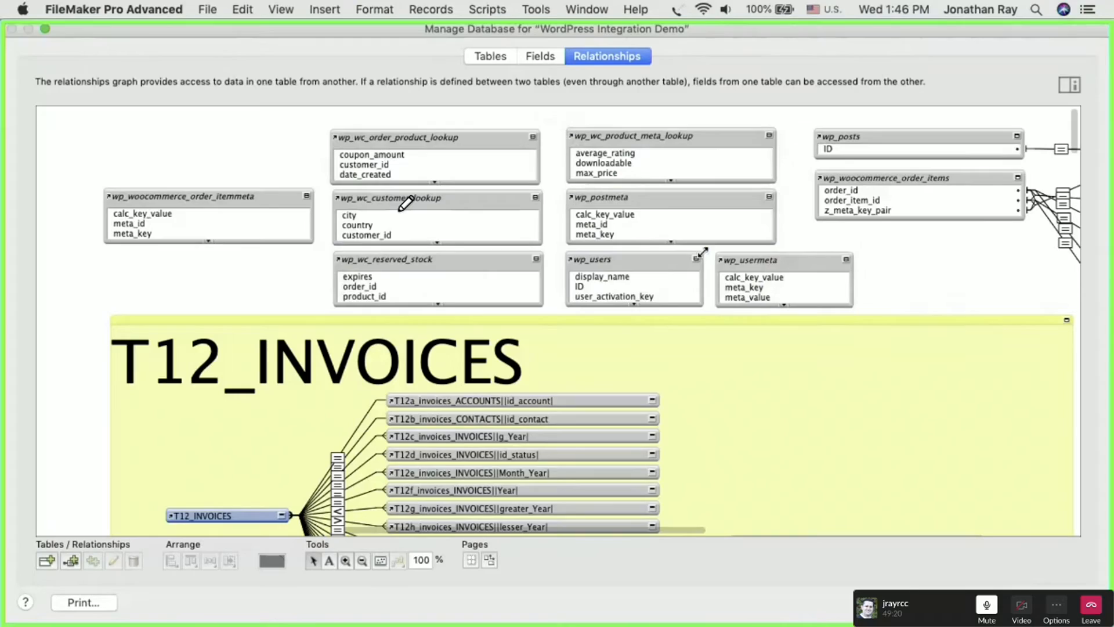
# - Open the list of tables defined in the file and highlight the range of native FileMaker tables starting at AST_Assets
pyautogui.click(486, 58)
pyautogui.scroll(-10, 335, 349)
pyautogui.scroll(10, 335, 349)
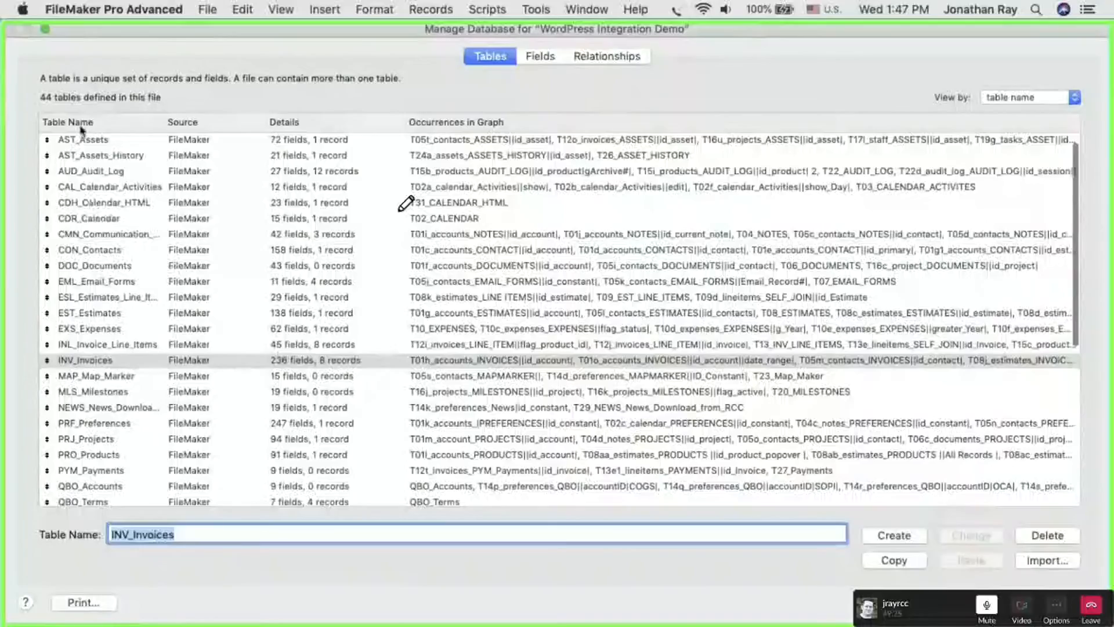
pyautogui.click(84, 139)
pyautogui.scroll(-5, 125, 209)
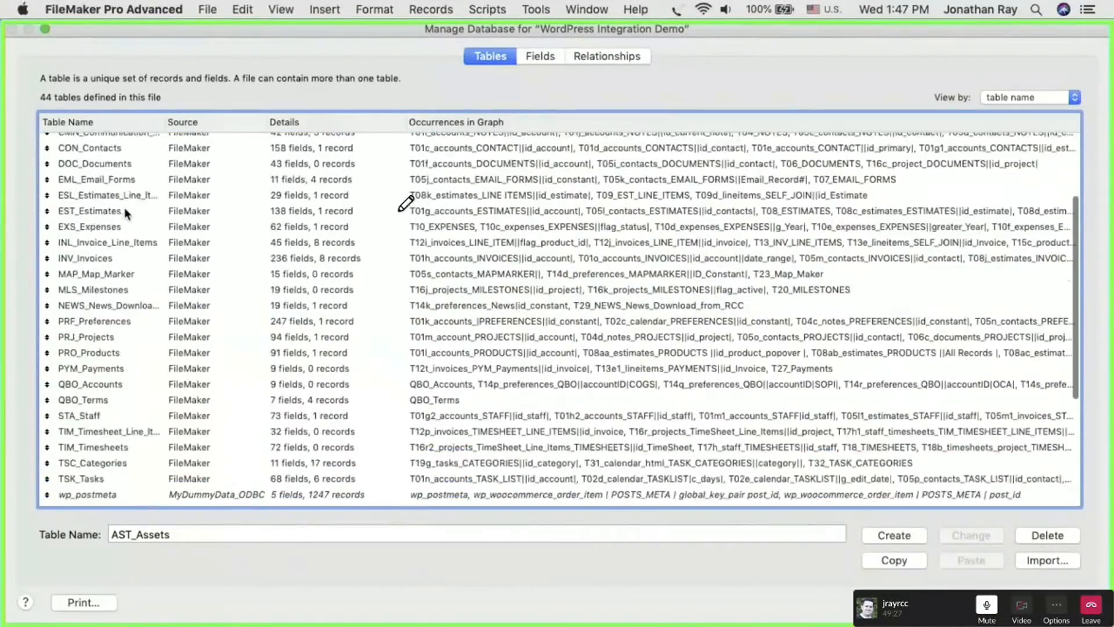
pyautogui.keyDown('shift'); pyautogui.click(91, 383); pyautogui.keyUp('shift')
pyautogui.scroll(5, 110, 290)
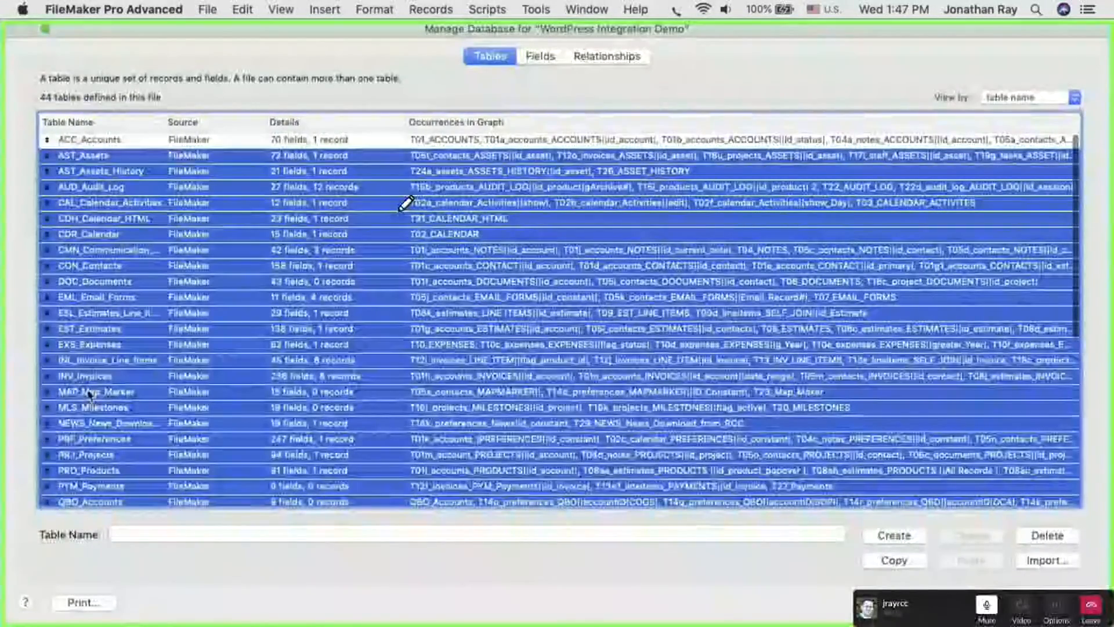
# - Find the MyDummyData_ODBC tables from wp_postmeta onward and widen the table name column to read their full names
pyautogui.click(94, 141)
pyautogui.scroll(-5, 119, 338)
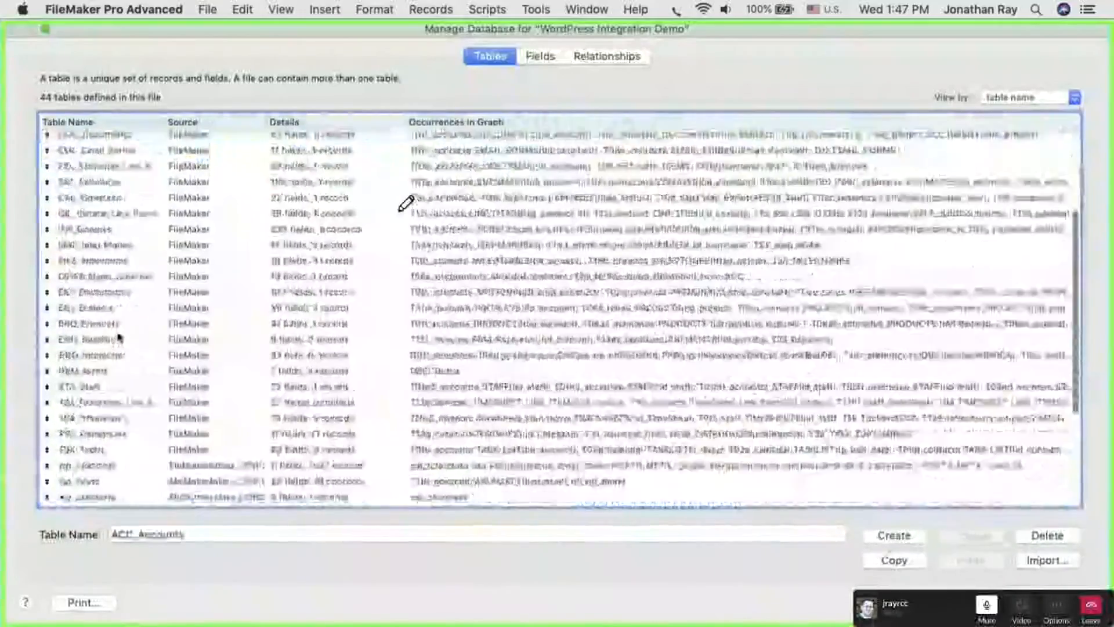
pyautogui.click(84, 294)
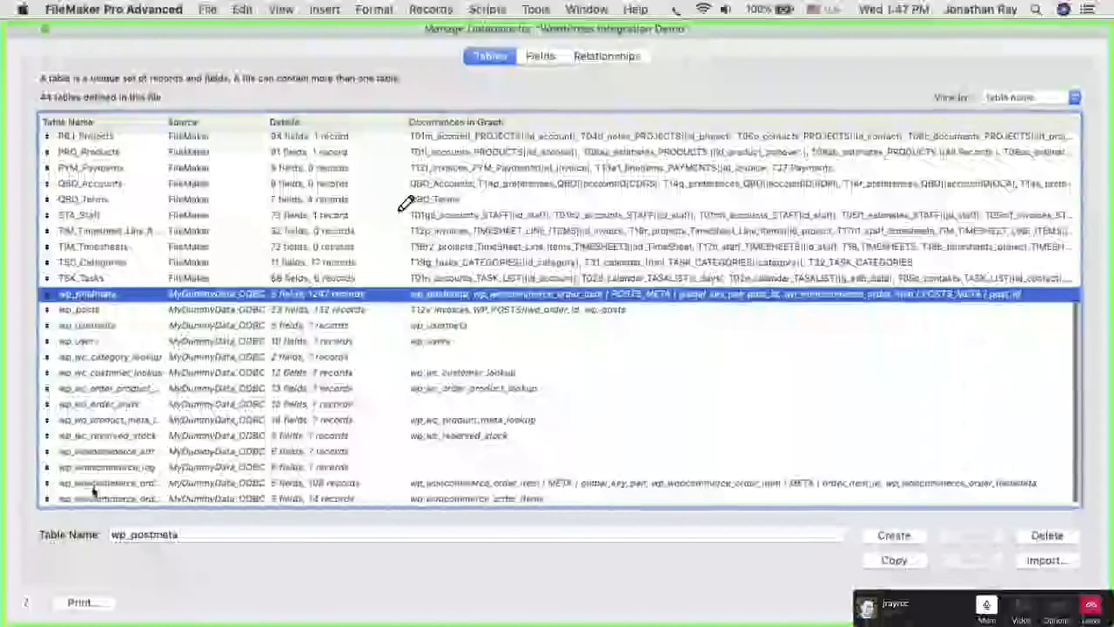
pyautogui.scroll(-1, 95, 492)
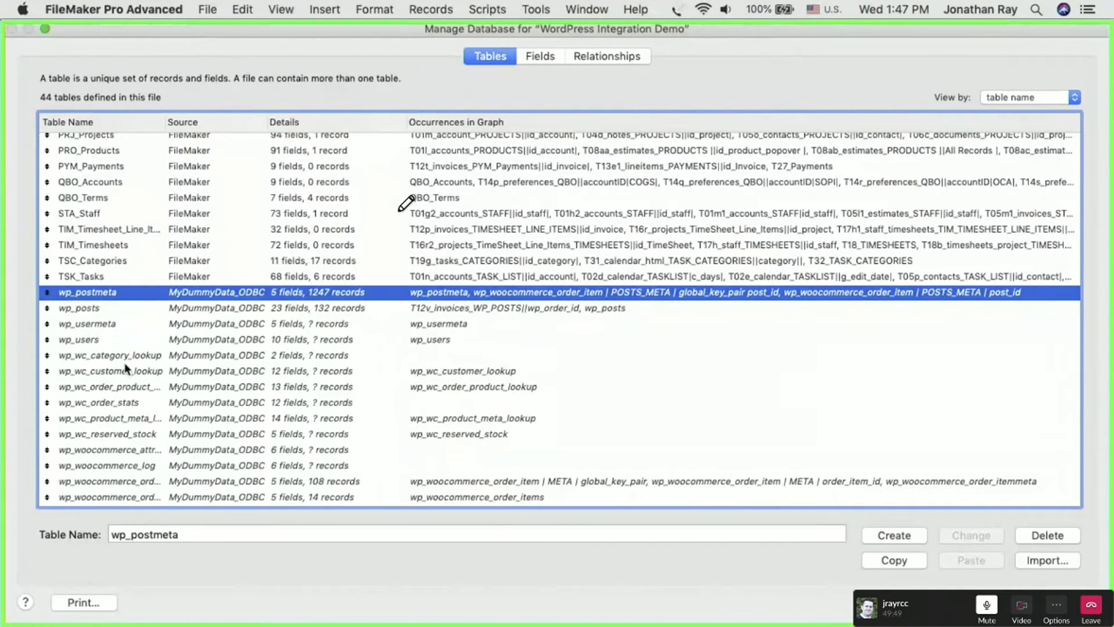
pyautogui.doubleClick(165, 122)
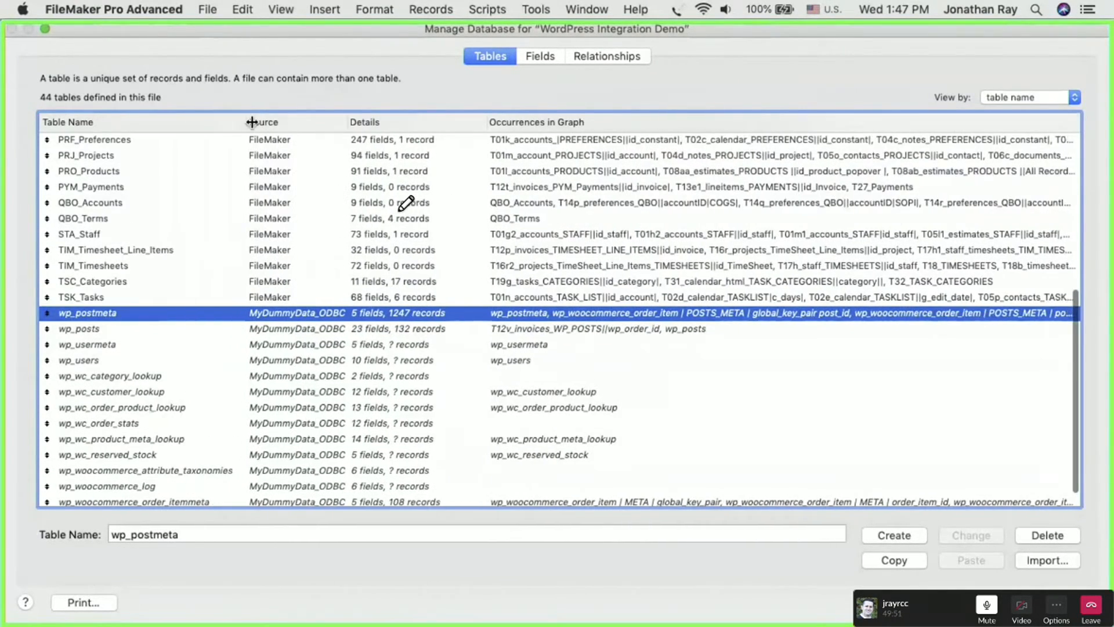
# - Open the wp_postmeta field definitions and examine the calc_key_value calculation and the external fields meta_id through post_id
pyautogui.doubleClick(87, 316)
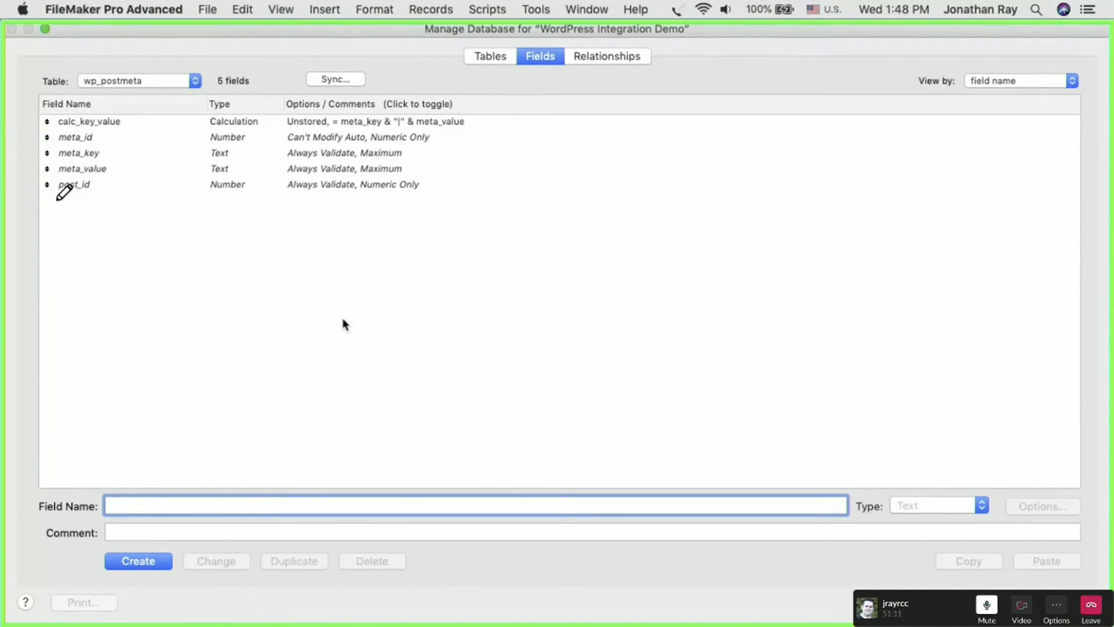
pyautogui.click(155, 121)
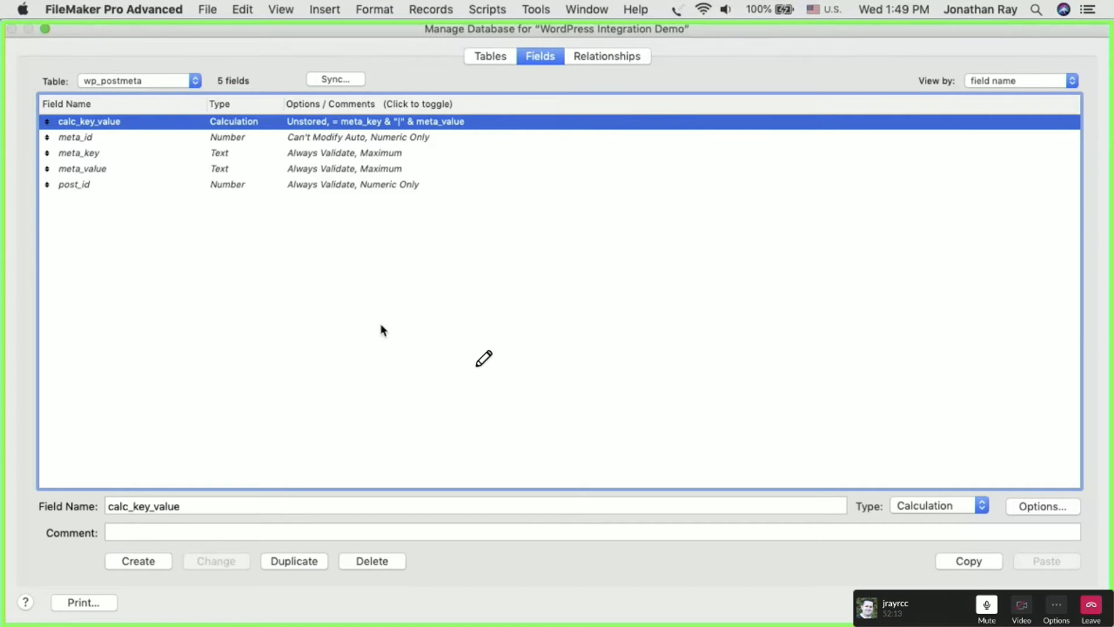
pyautogui.click(100, 208)
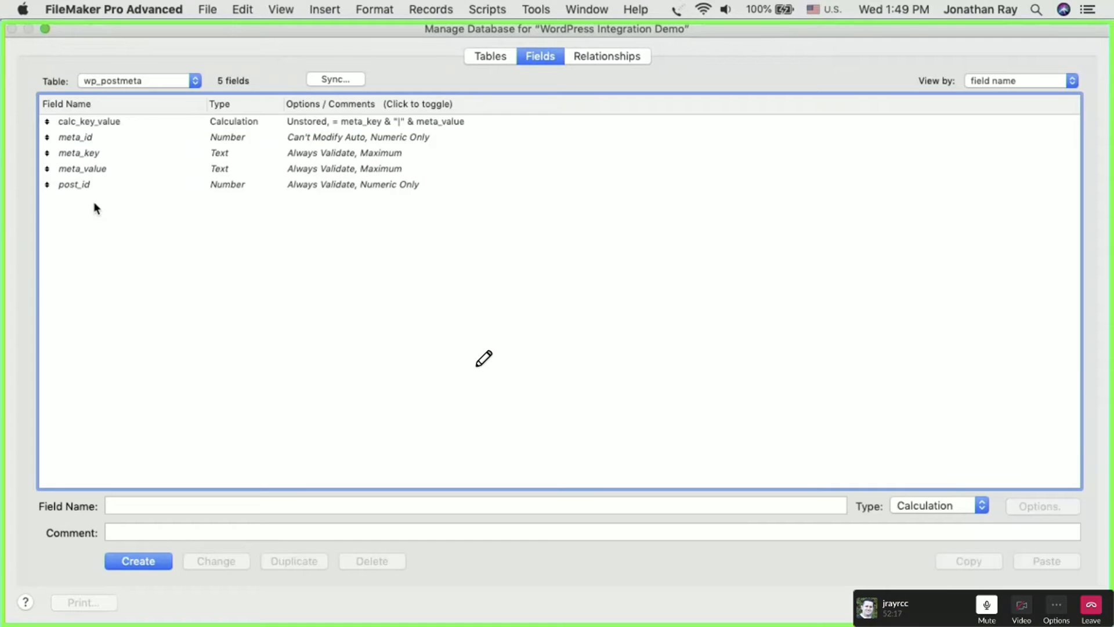
pyautogui.moveTo(93, 211); pyautogui.dragTo(75, 141)
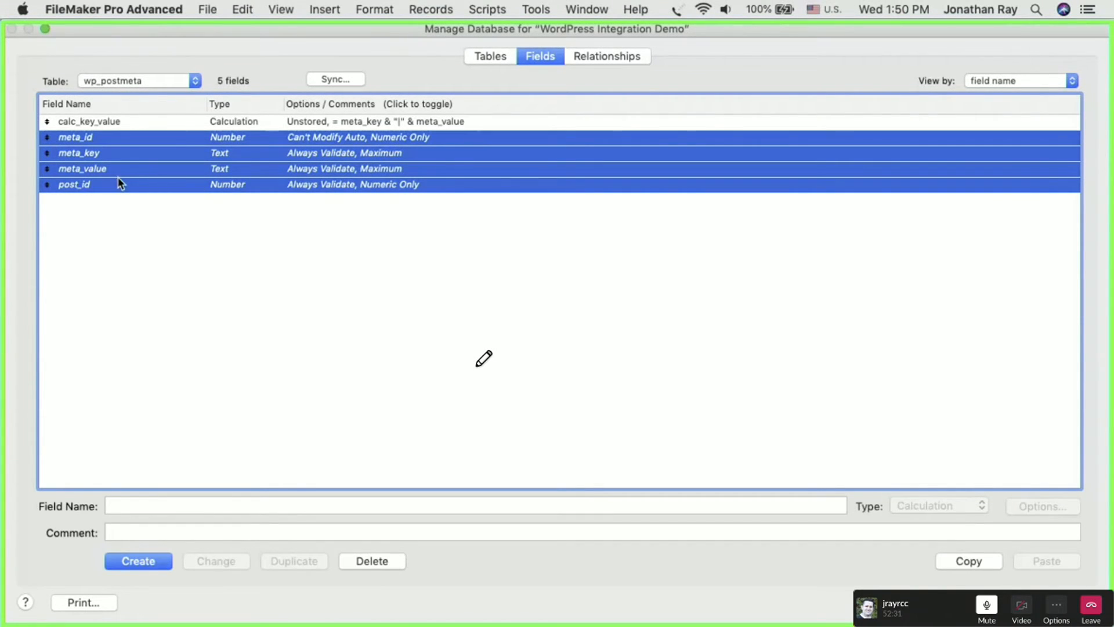
pyautogui.click(328, 239)
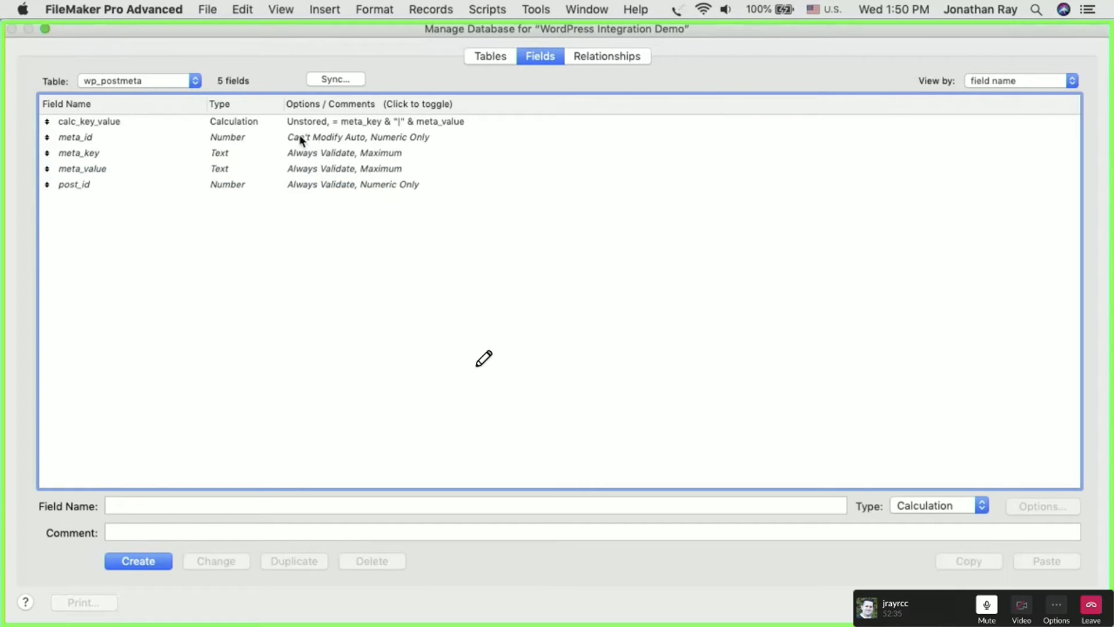
# - Compare calc_key_value with the four external wp_postmeta fields again, and leave database management discarding all changes
pyautogui.click(107, 121)
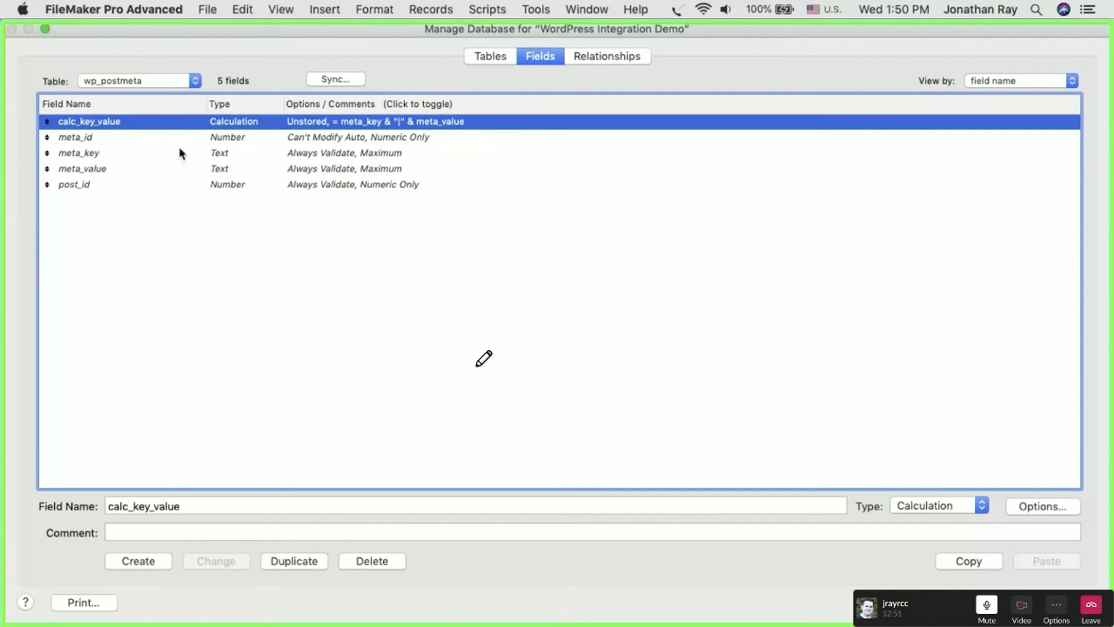
pyautogui.click(168, 205)
pyautogui.click(223, 123)
pyautogui.click(228, 244)
pyautogui.moveTo(90, 227); pyautogui.dragTo(77, 142)
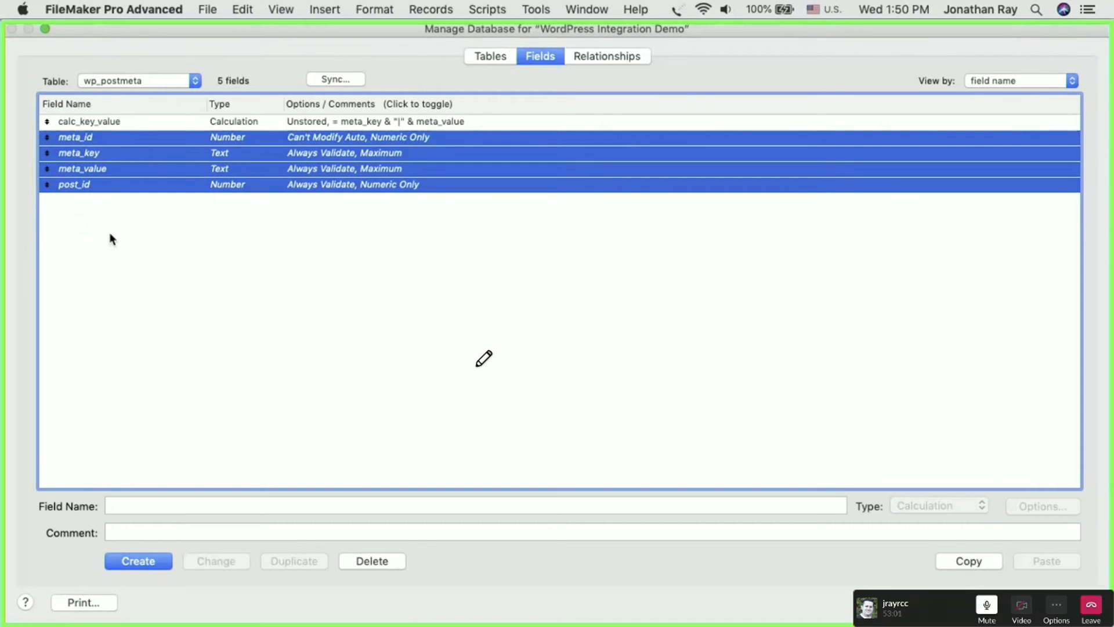
pyautogui.click(108, 232)
pyautogui.click(92, 123)
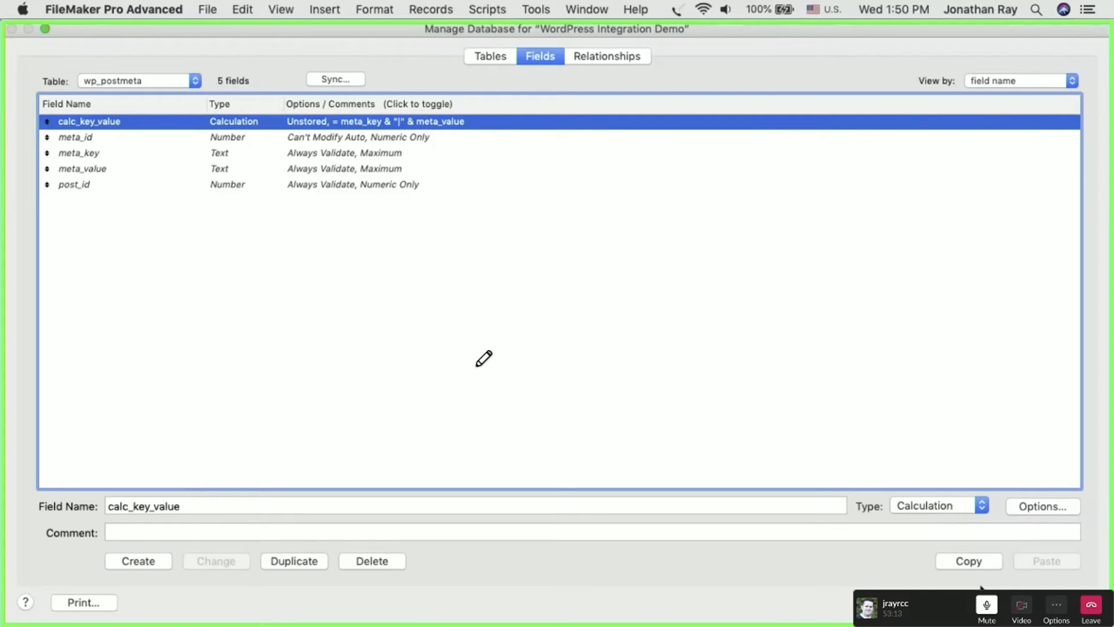
pyautogui.press('Escape')
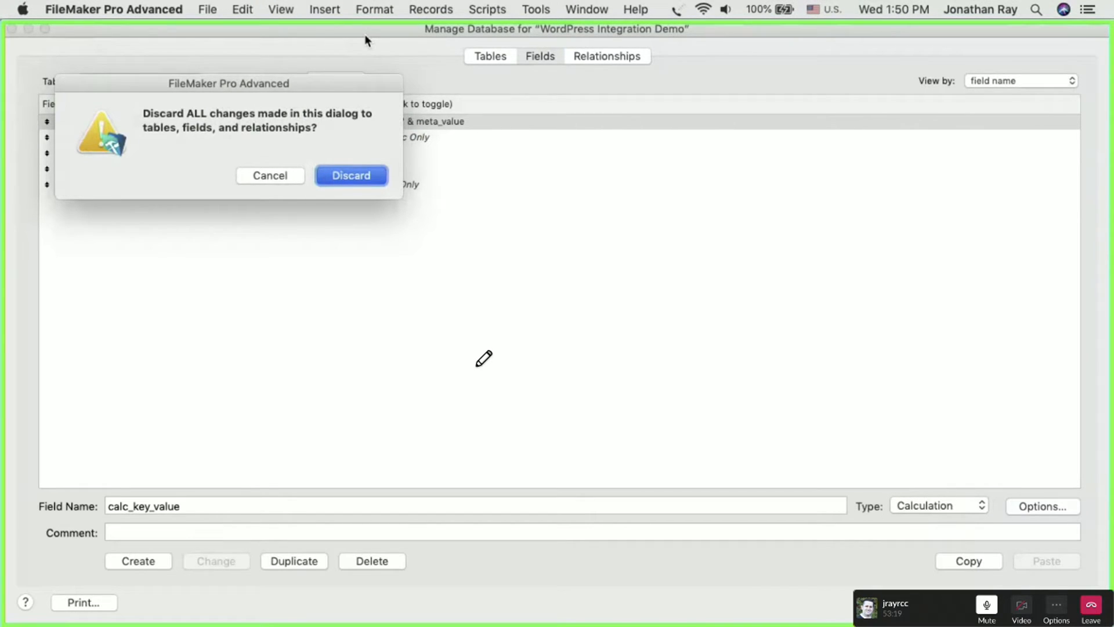
pyautogui.press('Return')
# - Start a new layout that shows records from the wp_posts table occurrence
pyautogui.click(429, 10)
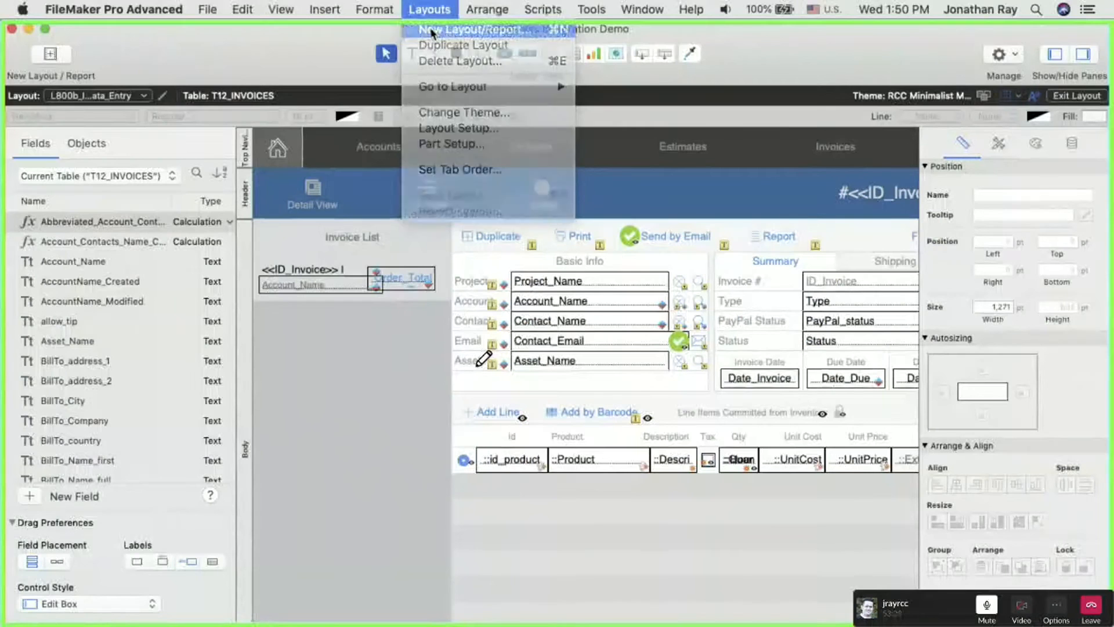
pyautogui.click(431, 29)
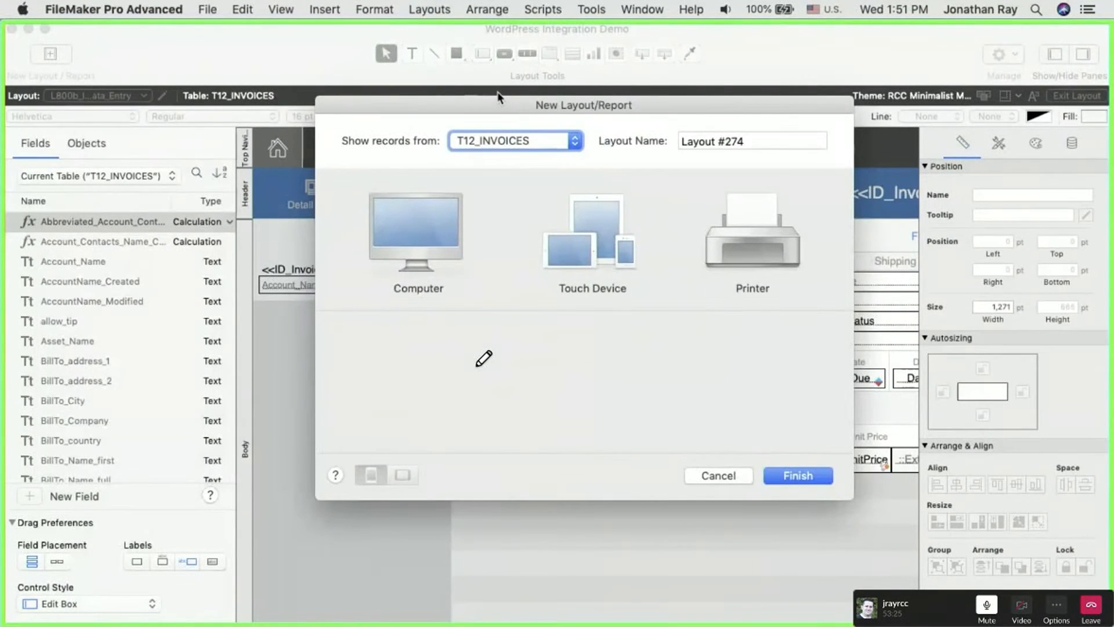
pyautogui.click(506, 141)
pyautogui.scroll(-20, 510, 353)
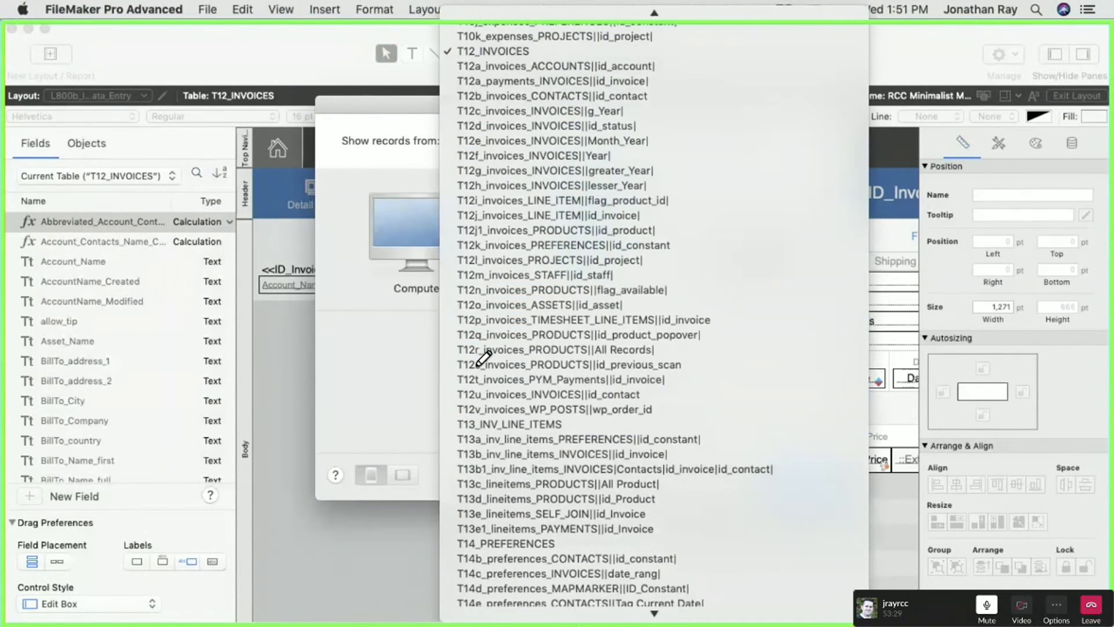
pyautogui.scroll(-15, 483, 355)
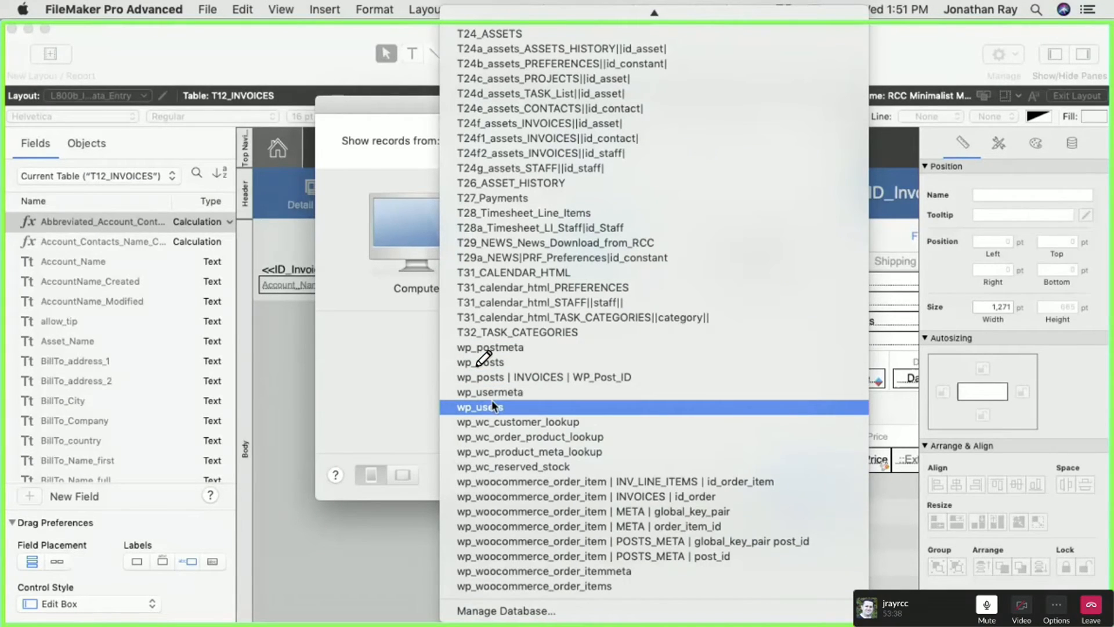
pyautogui.click(495, 363)
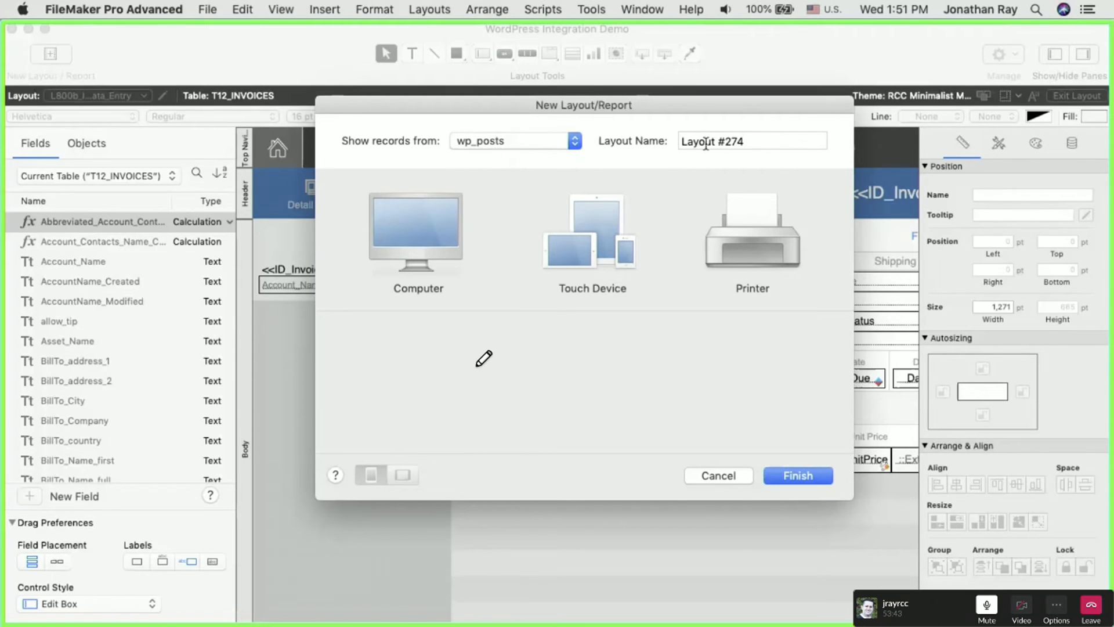
# - Name the layout Posts Test and create it as a table layout for computers
pyautogui.moveTo(757, 141); pyautogui.dragTo(607, 142)
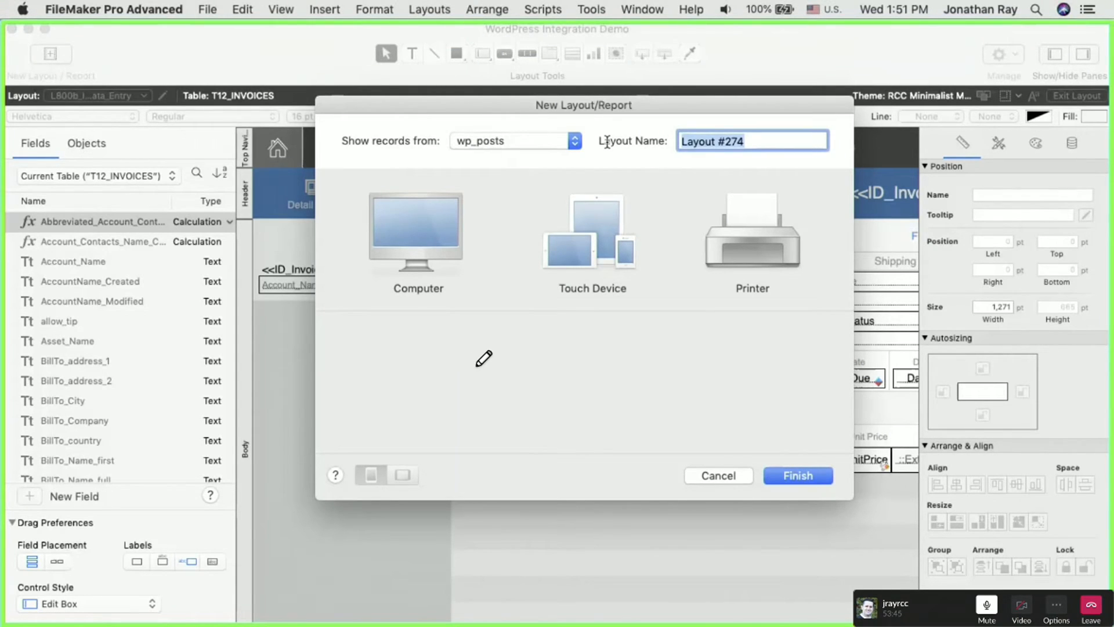
pyautogui.write('Posts Test')
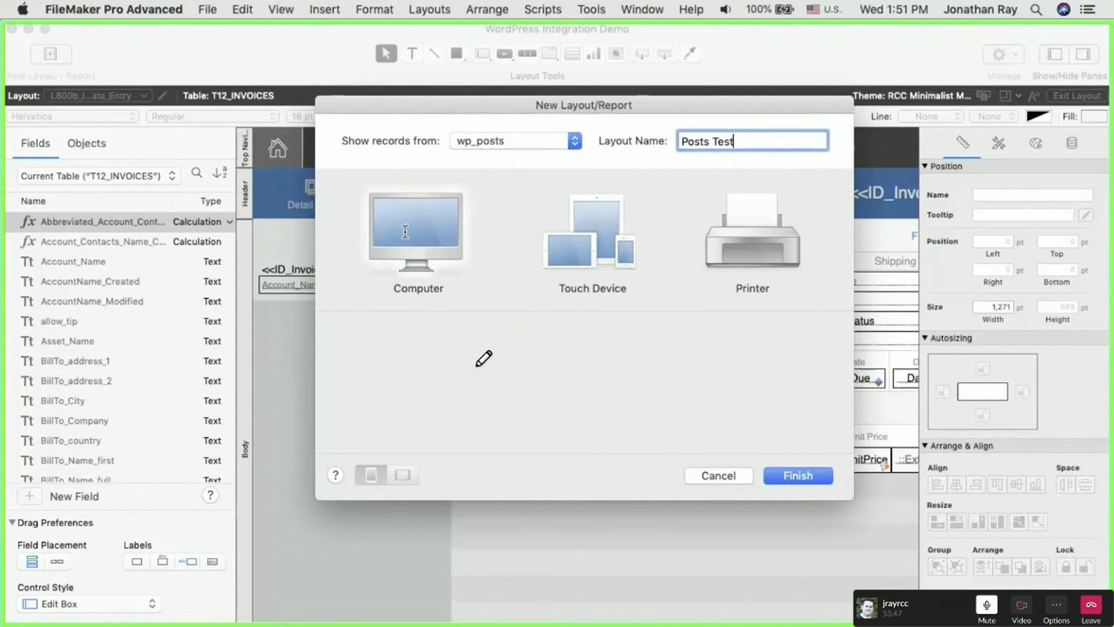
pyautogui.click(405, 231)
pyautogui.click(646, 377)
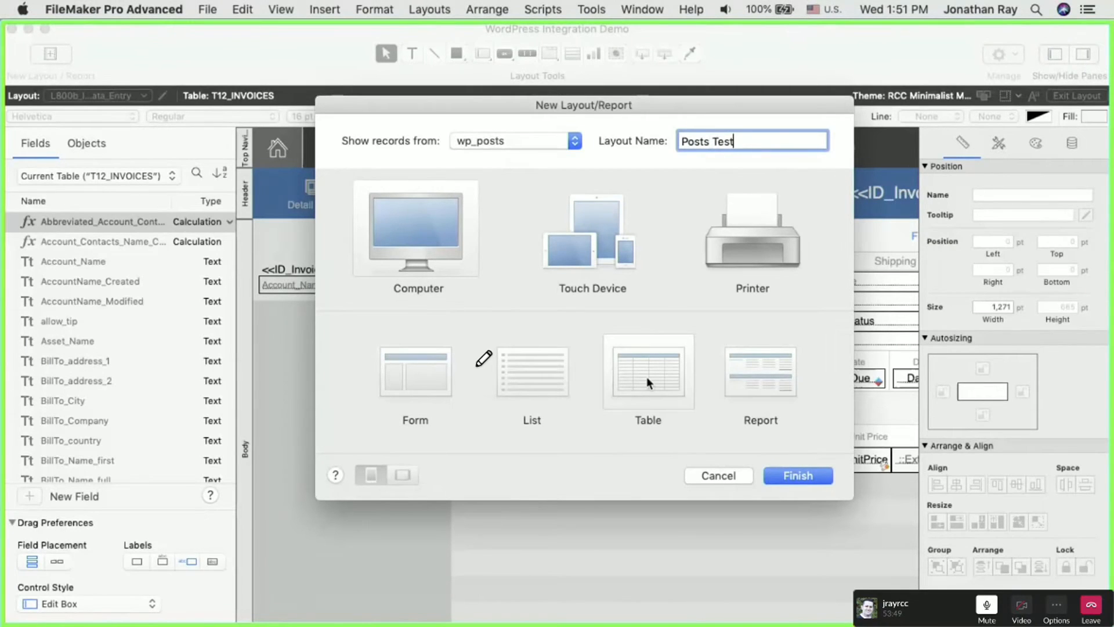
pyautogui.click(798, 477)
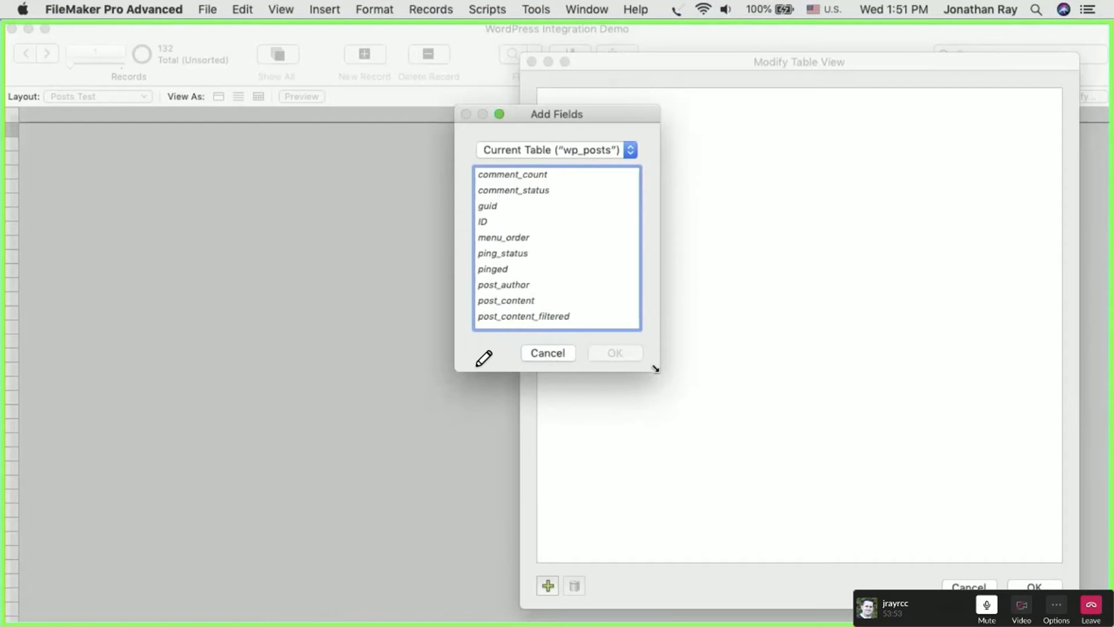
# - Add all wp_posts fields, from comment_count to to_ping, to the Posts Test table view
pyautogui.moveTo(662, 365); pyautogui.dragTo(777, 503)
pyautogui.scroll(-3, 540, 300)
pyautogui.click(503, 447)
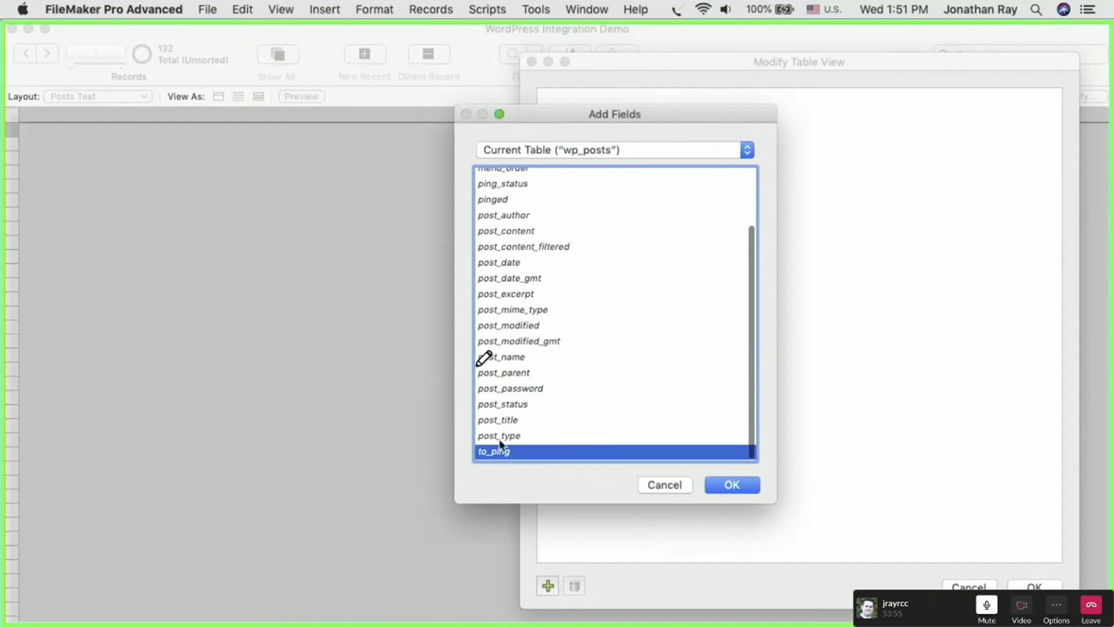
pyautogui.scroll(3, 533, 342)
pyautogui.keyDown('shift'); pyautogui.click(507, 173); pyautogui.keyUp('shift')
pyautogui.click(732, 484)
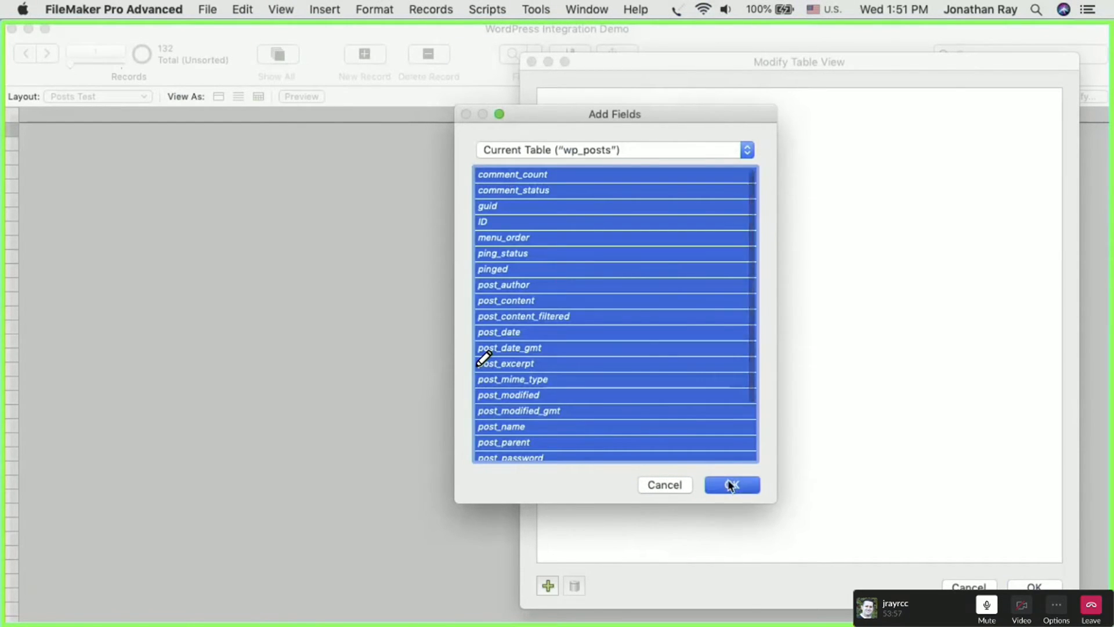
pyautogui.click(1035, 586)
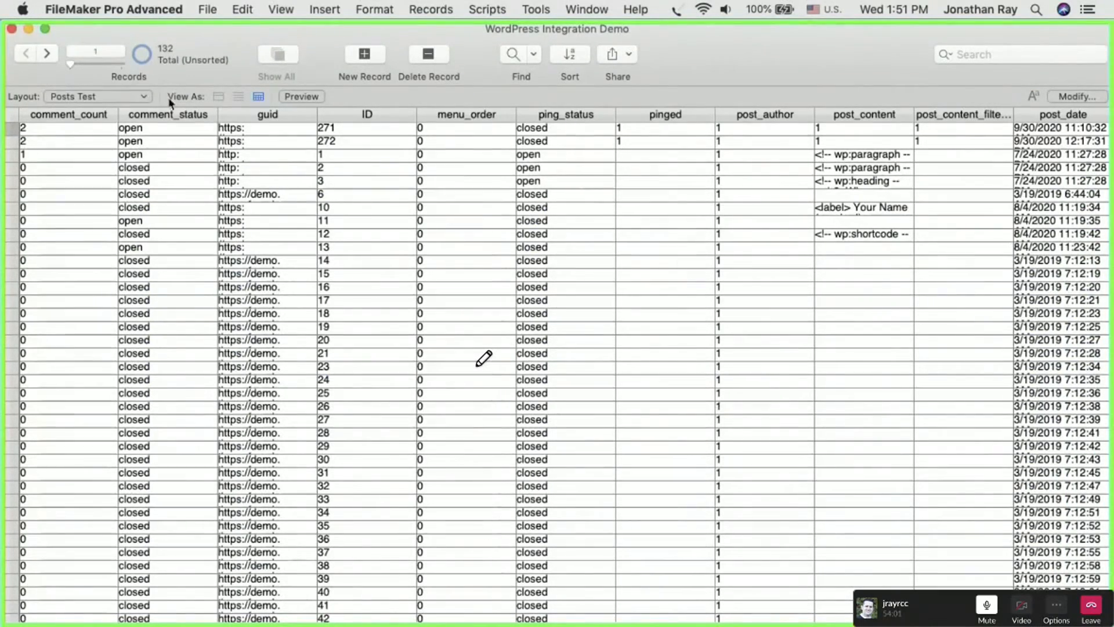
# - Look through the Posts Test records and select the third record, with ID 1
pyautogui.scroll(-15, 302, 363)
pyautogui.scroll(15, 302, 360)
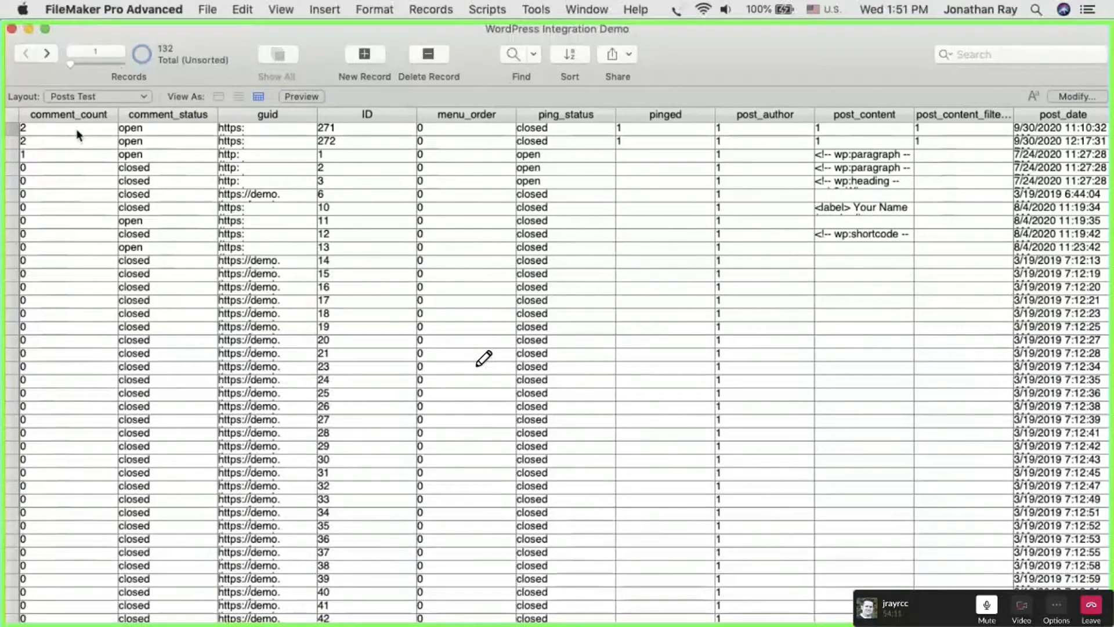
pyautogui.click(69, 155)
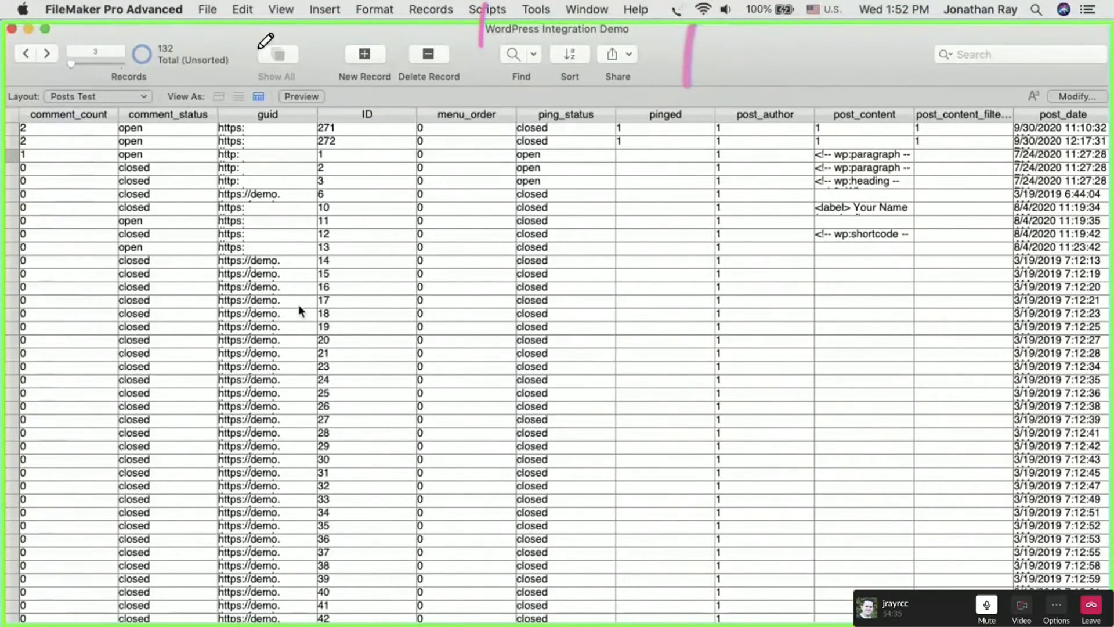
# - Start importing records from an ODBC data source and choose MyDummy as the source
pyautogui.click(200, 5)
pyautogui.click(198, 10)
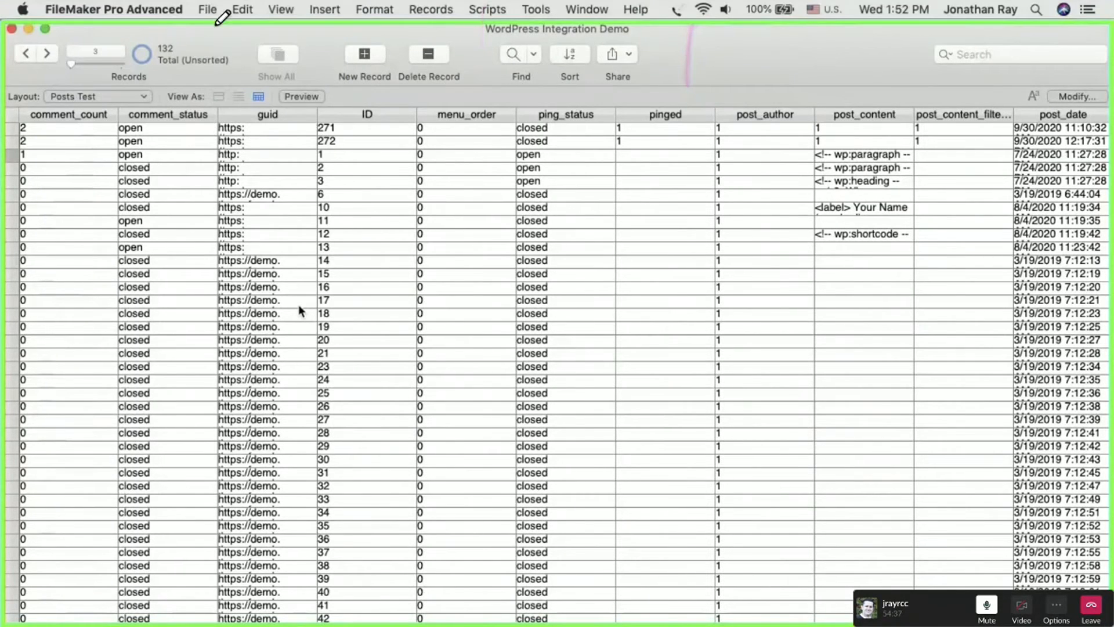
pyautogui.click(205, 16)
pyautogui.click(294, 41)
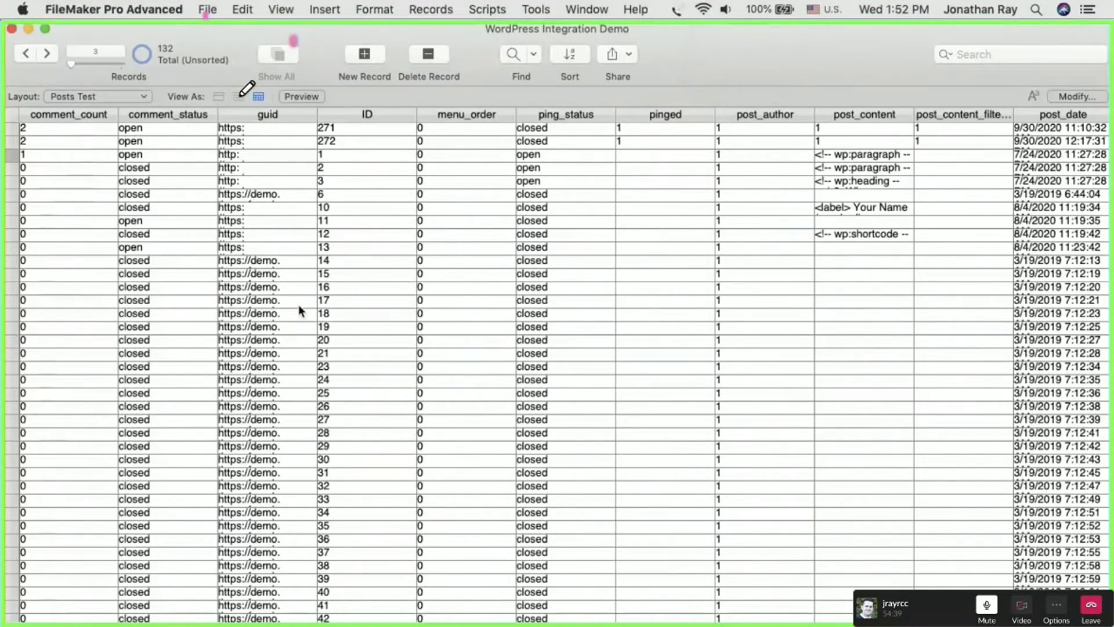
pyautogui.click(207, 9)
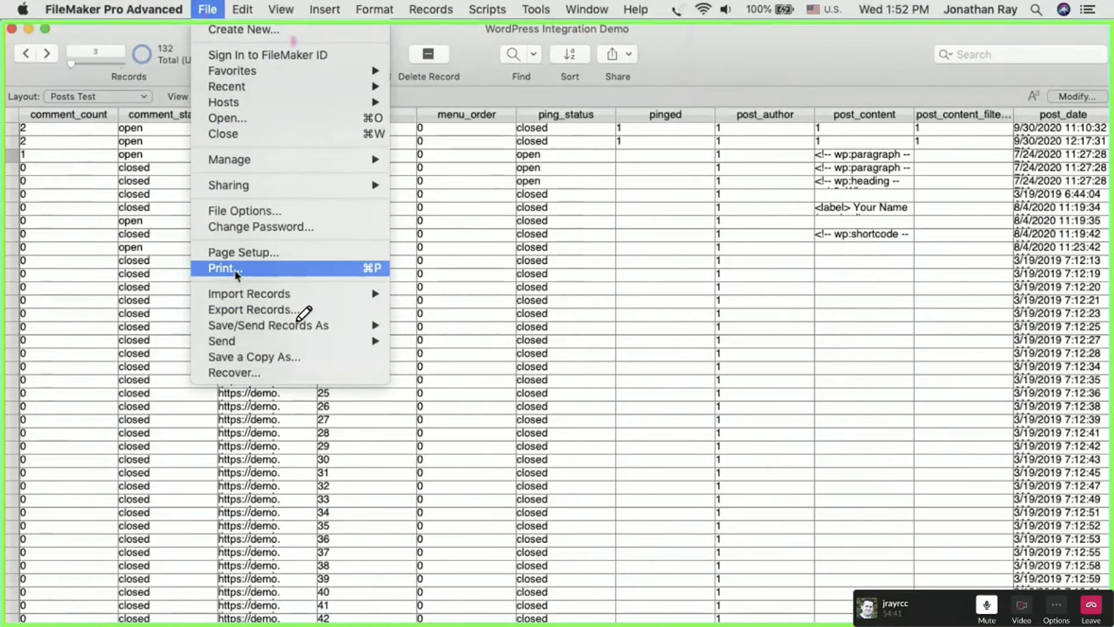
pyautogui.moveTo(235, 290)
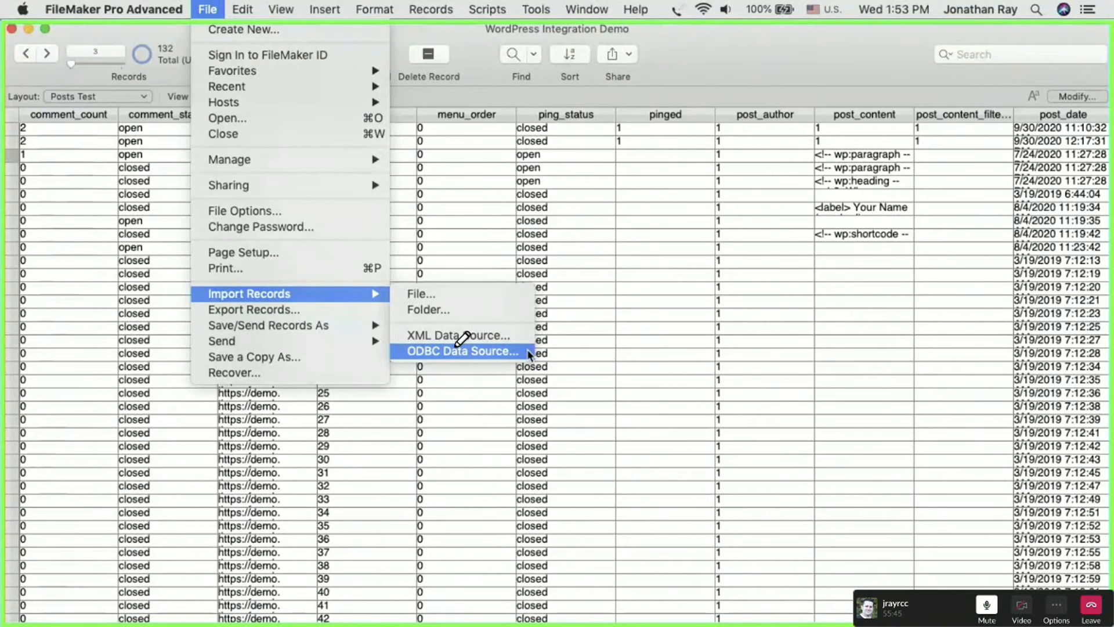
pyautogui.moveTo(516, 117)
pyautogui.mouseDown()
pyautogui.moveTo(790, 116)
pyautogui.moveTo(856, 398)
pyautogui.moveTo(98, 514)
pyautogui.mouseUp()
pyautogui.click(522, 351)
pyautogui.click(413, 258)
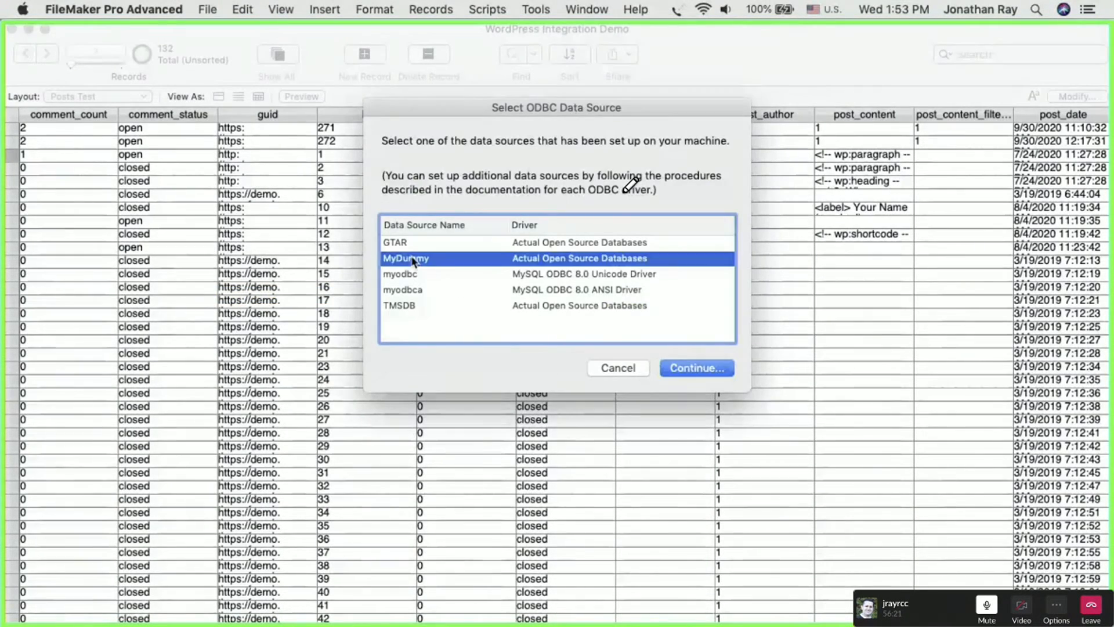
pyautogui.click(687, 367)
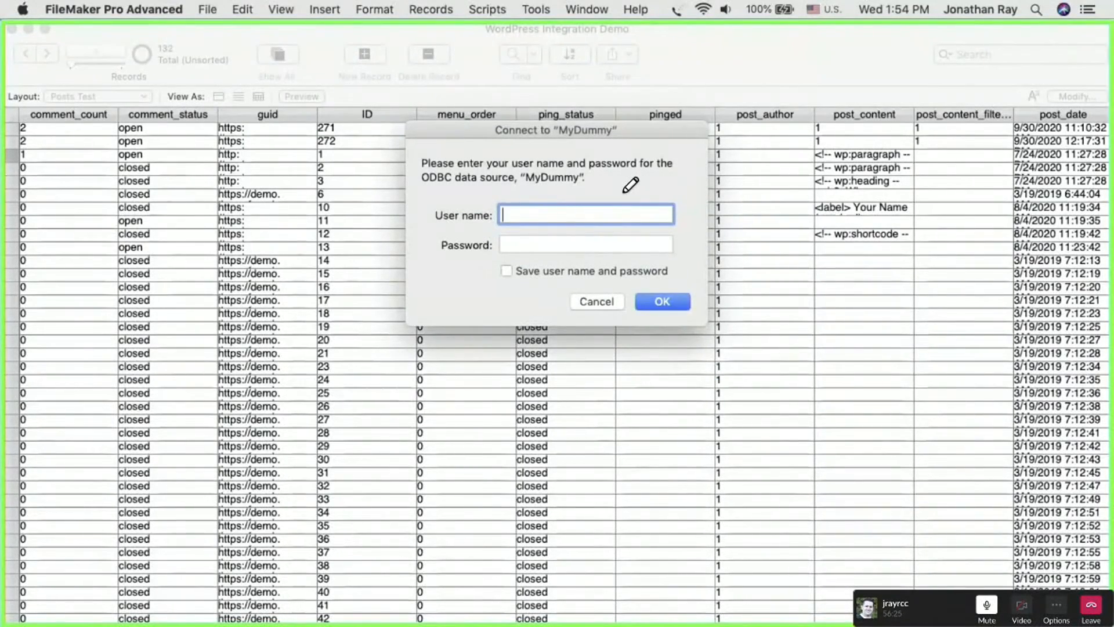
# - Connect to MyDummy with the user name wordpressuser and the account password, saving both credentials
pyautogui.press('super+Tab')
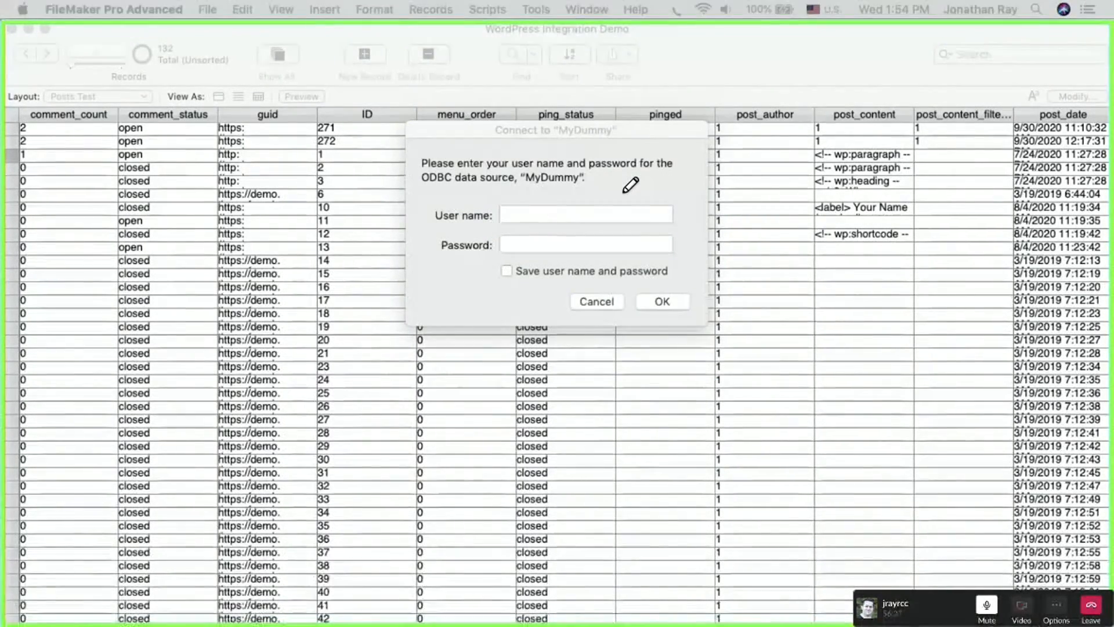
pyautogui.click(546, 214)
pyautogui.write('wordpressuser')
pyautogui.press('super+Tab')
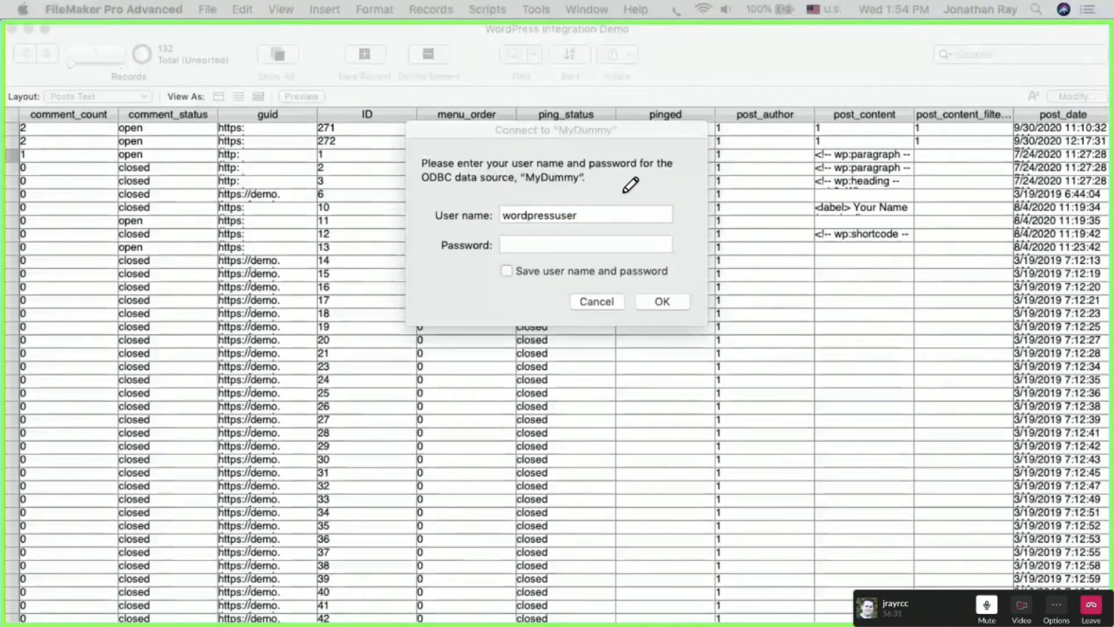
pyautogui.click(529, 241)
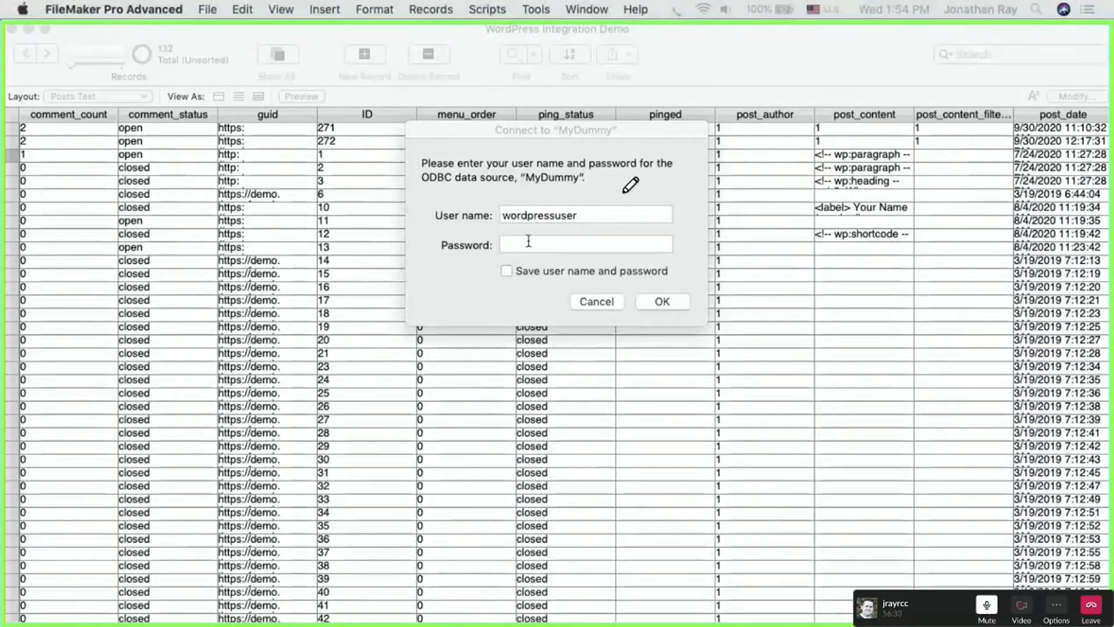
pyautogui.press('super+v')
pyautogui.click(507, 270)
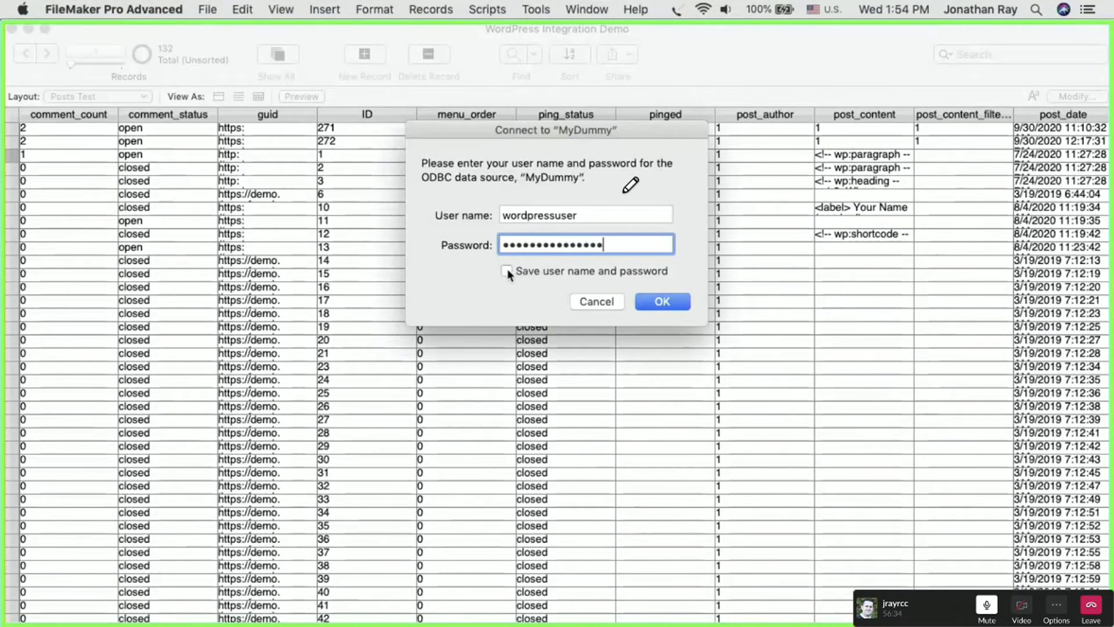
pyautogui.click(664, 306)
# - Select the wp_posts table for the SQL query and look through its columns from comment_count to to_ping
pyautogui.scroll(-2, 409, 219)
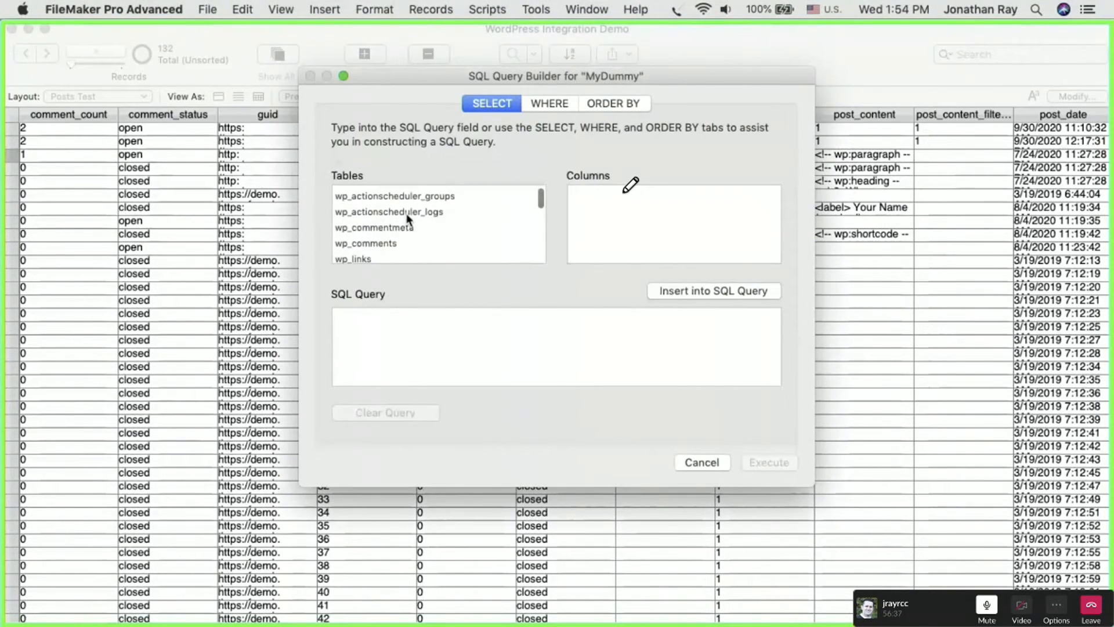
pyautogui.scroll(-4, 409, 219)
pyautogui.click(361, 235)
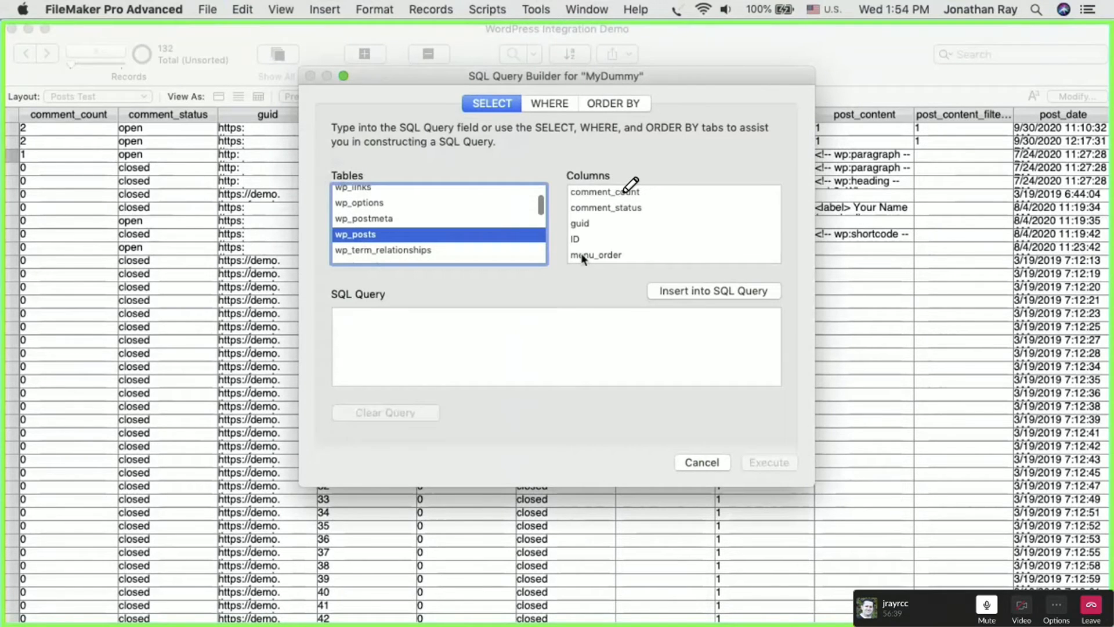
pyautogui.click(583, 192)
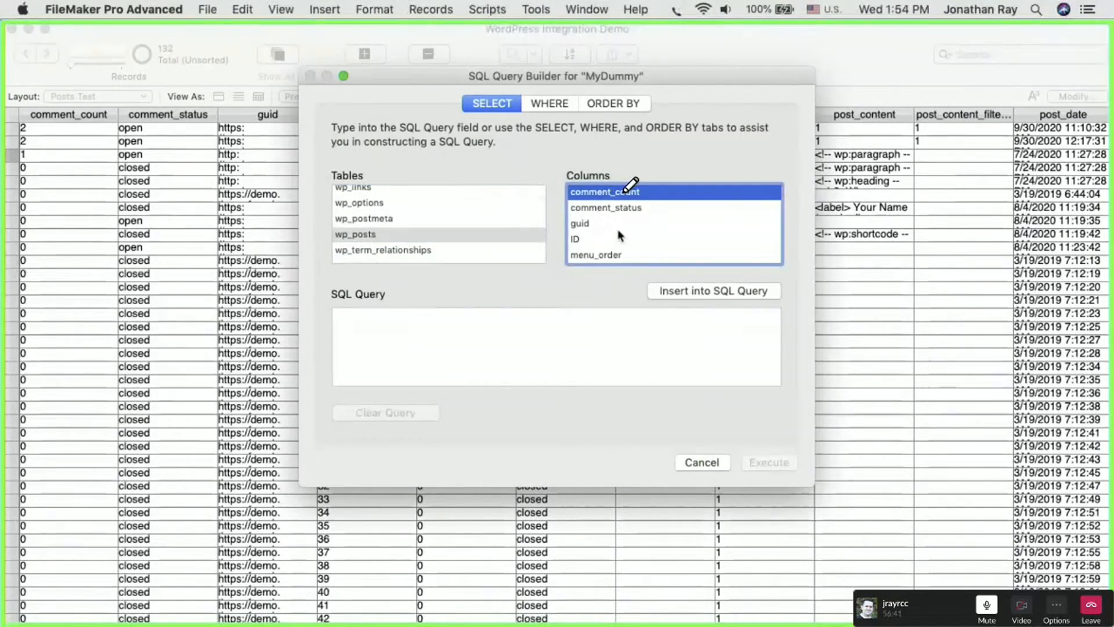
pyautogui.scroll(-10, 619, 236)
pyautogui.click(600, 255)
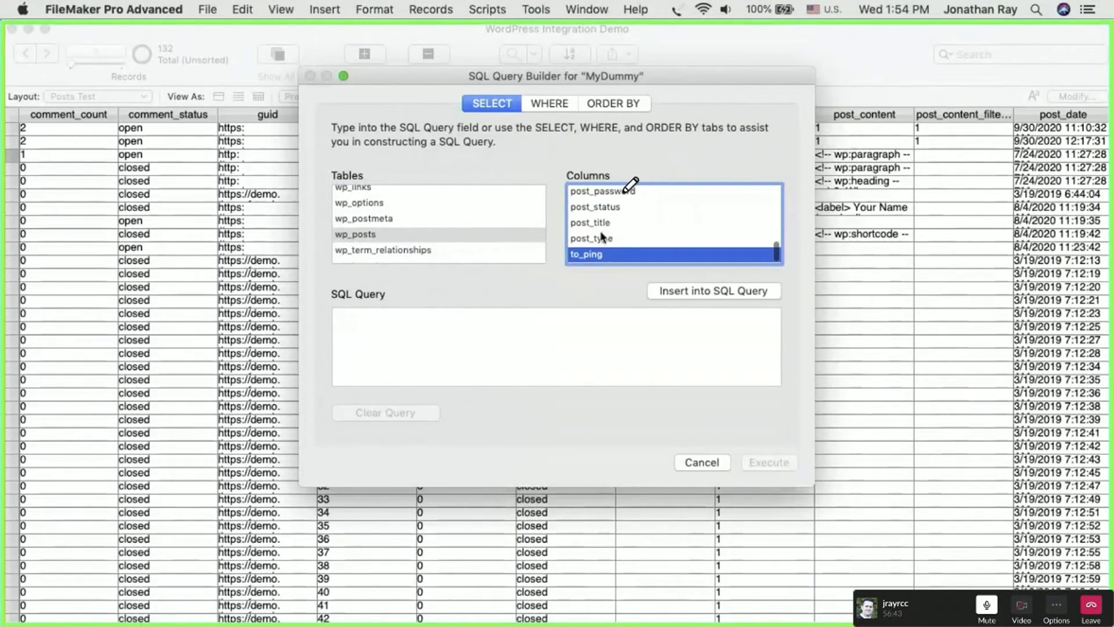
pyautogui.scroll(10, 601, 232)
pyautogui.click(597, 197)
pyautogui.click(593, 211)
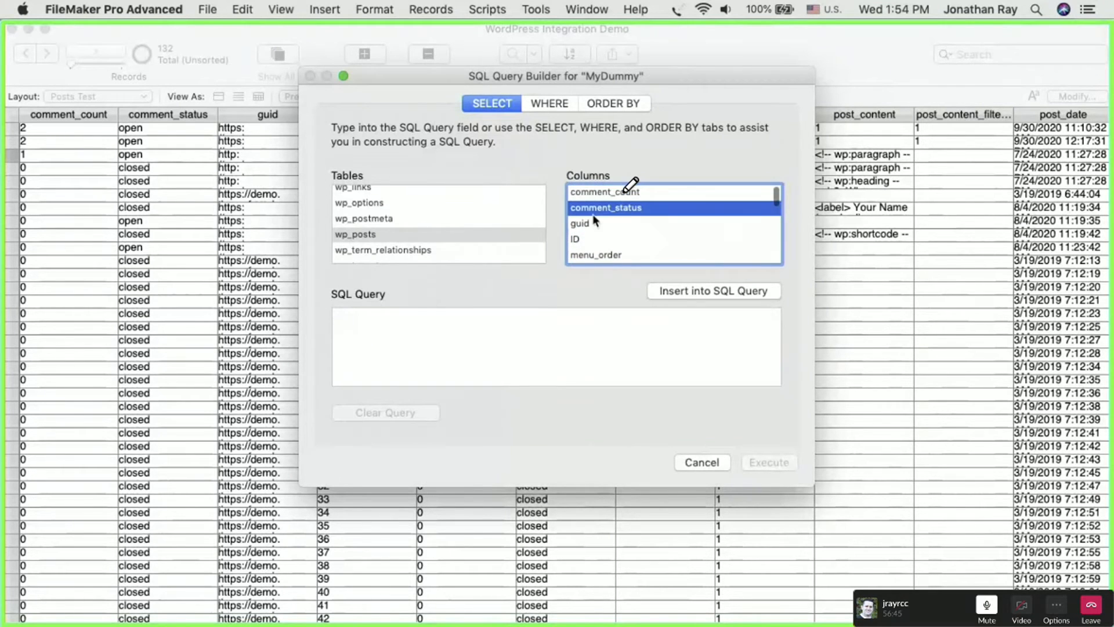
pyautogui.click(591, 241)
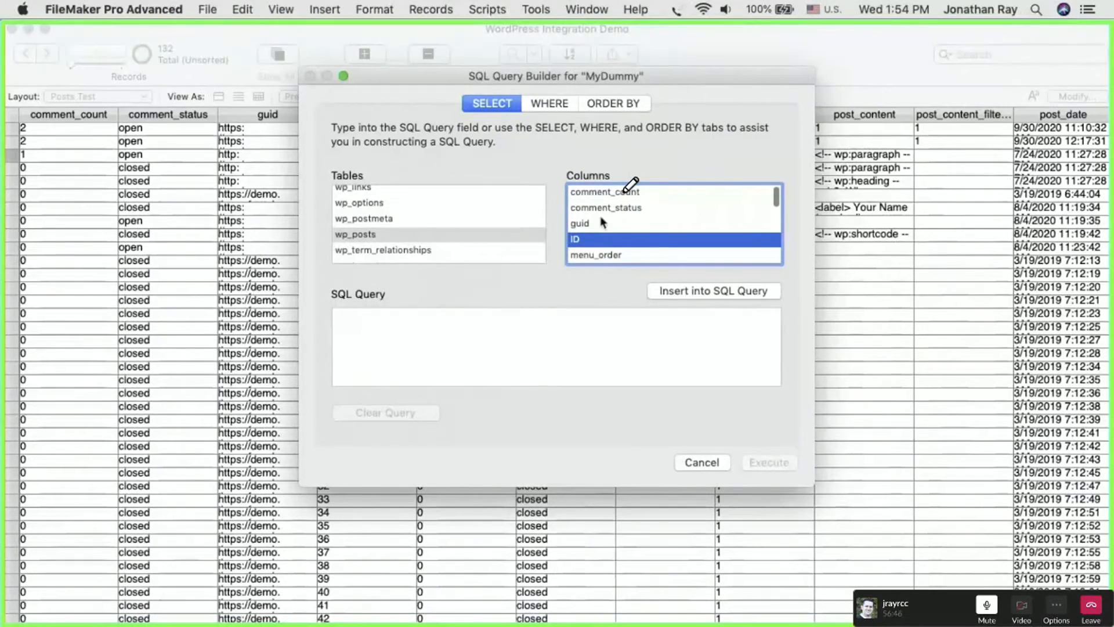
pyautogui.click(592, 255)
pyautogui.scroll(-3, 591, 256)
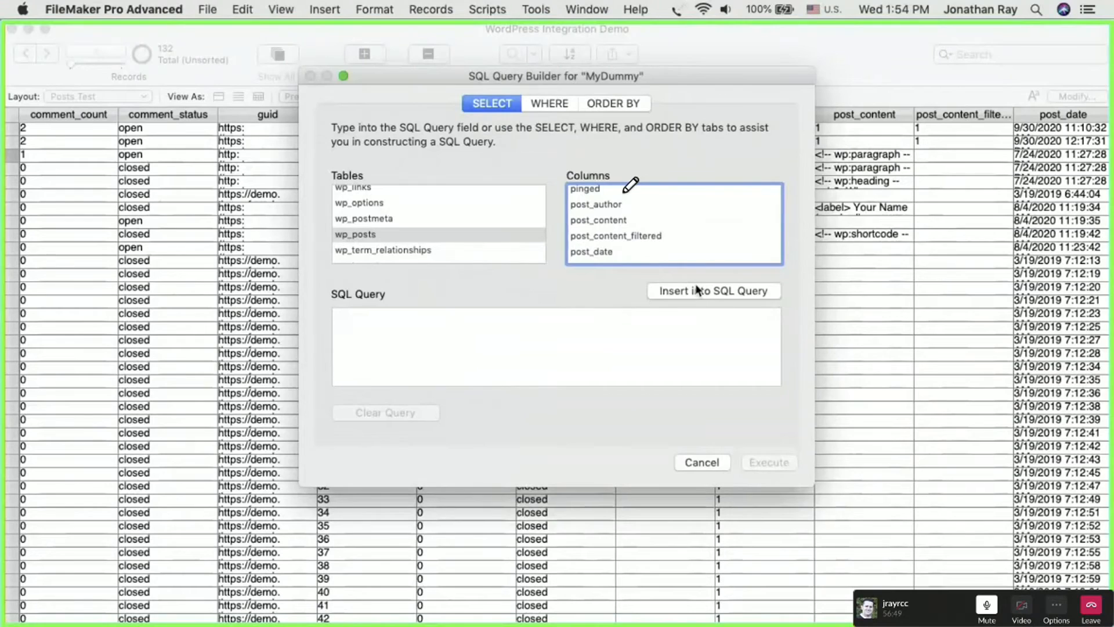
# - Try to specify WHERE criteria for the query, and cancel the ODBC import
pyautogui.click(549, 104)
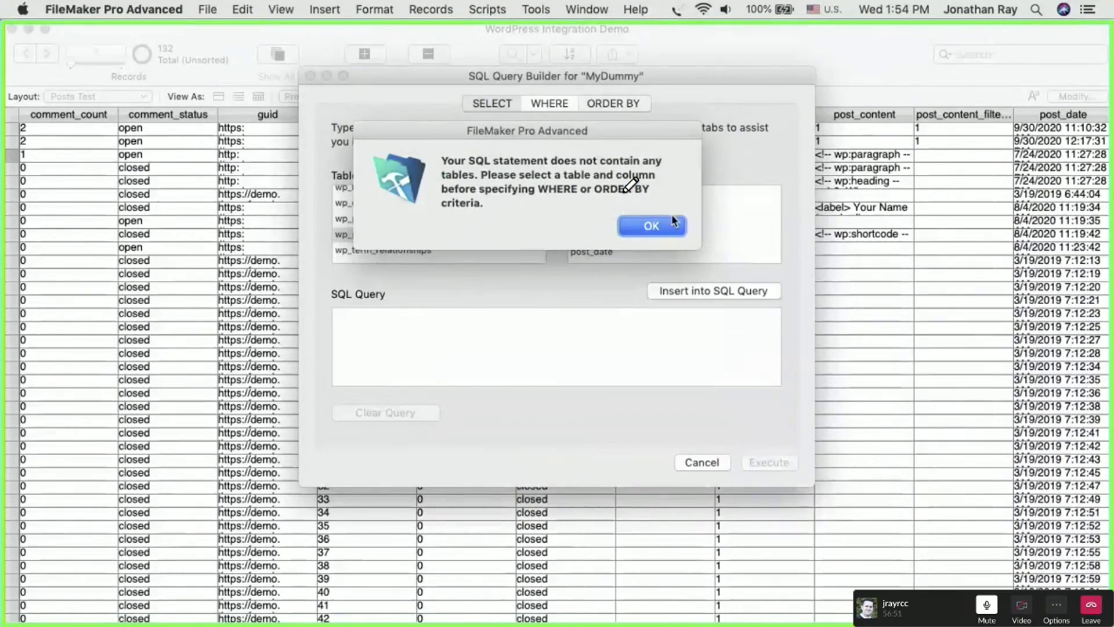
pyautogui.click(670, 232)
pyautogui.click(444, 354)
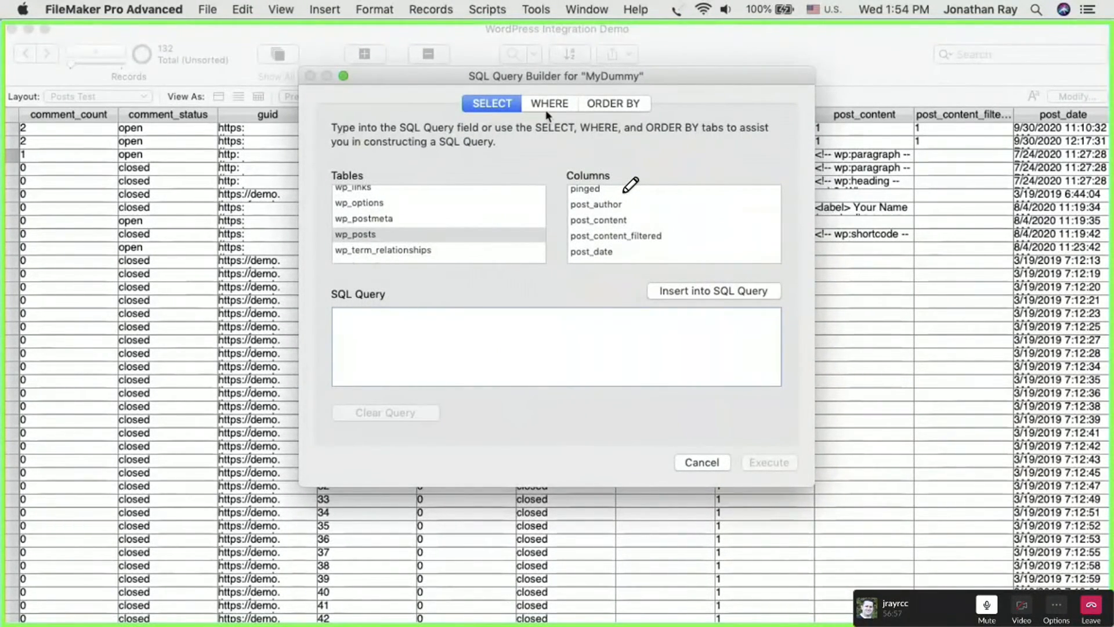
pyautogui.click(707, 463)
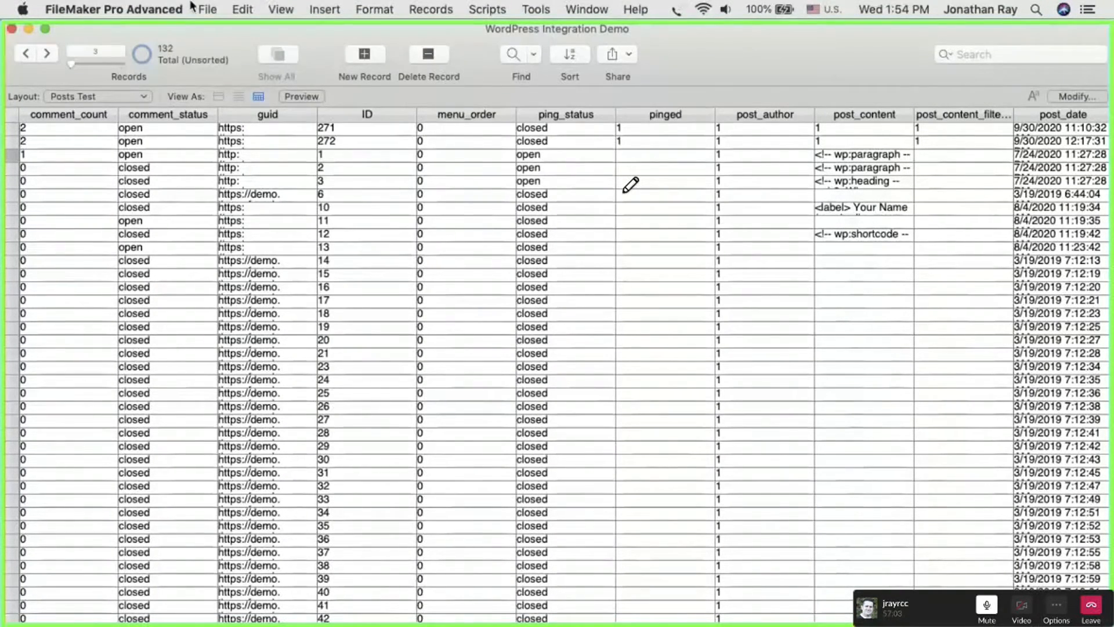
pyautogui.click(208, 9)
pyautogui.moveTo(269, 295)
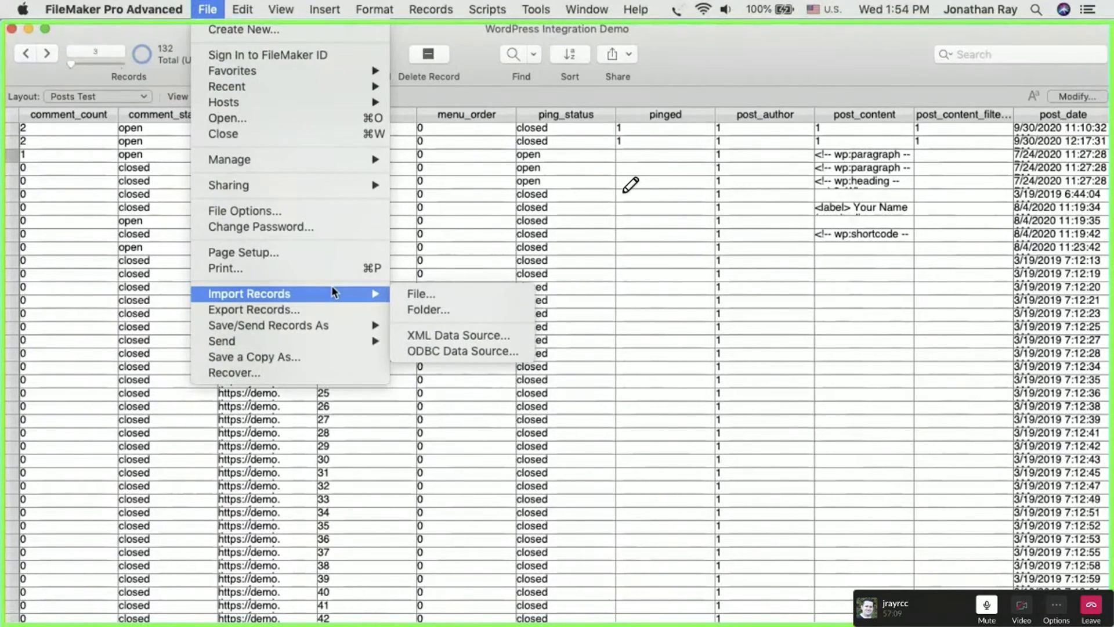
pyautogui.click(780, 17)
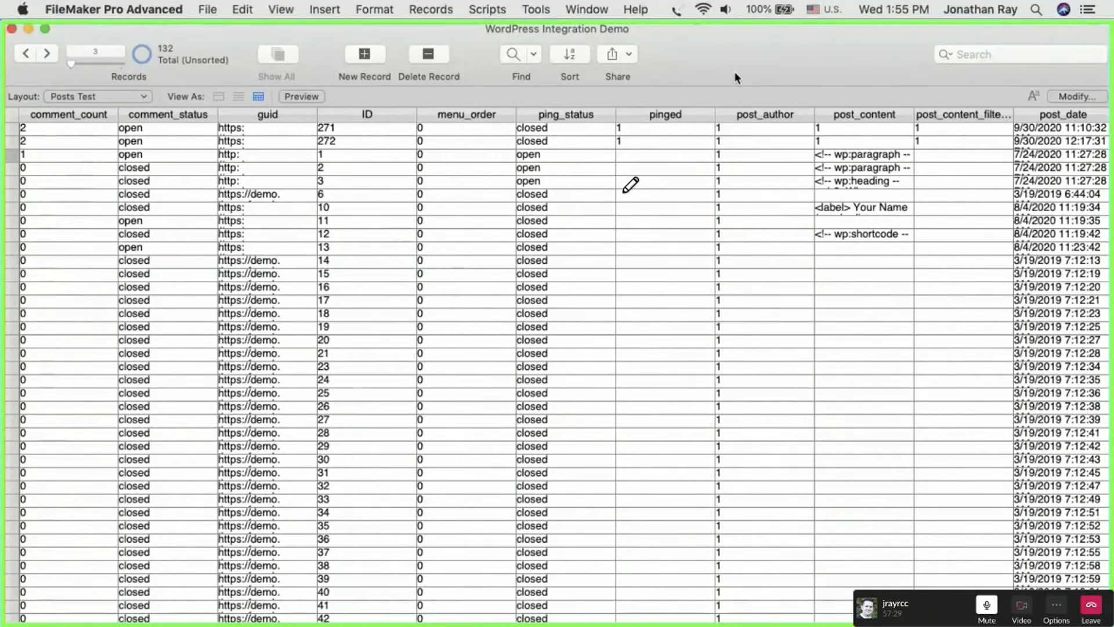
pyautogui.click(98, 96)
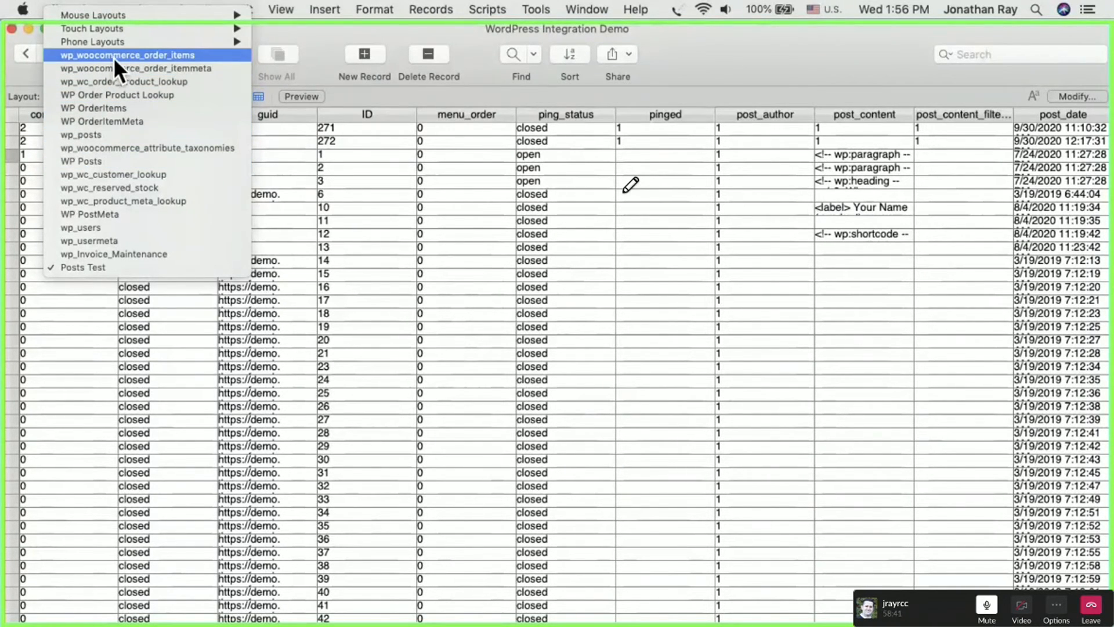
pyautogui.click(643, 54)
# - Browse further down the Posts Test records and select the record with ID 40
pyautogui.scroll(-3, 494, 426)
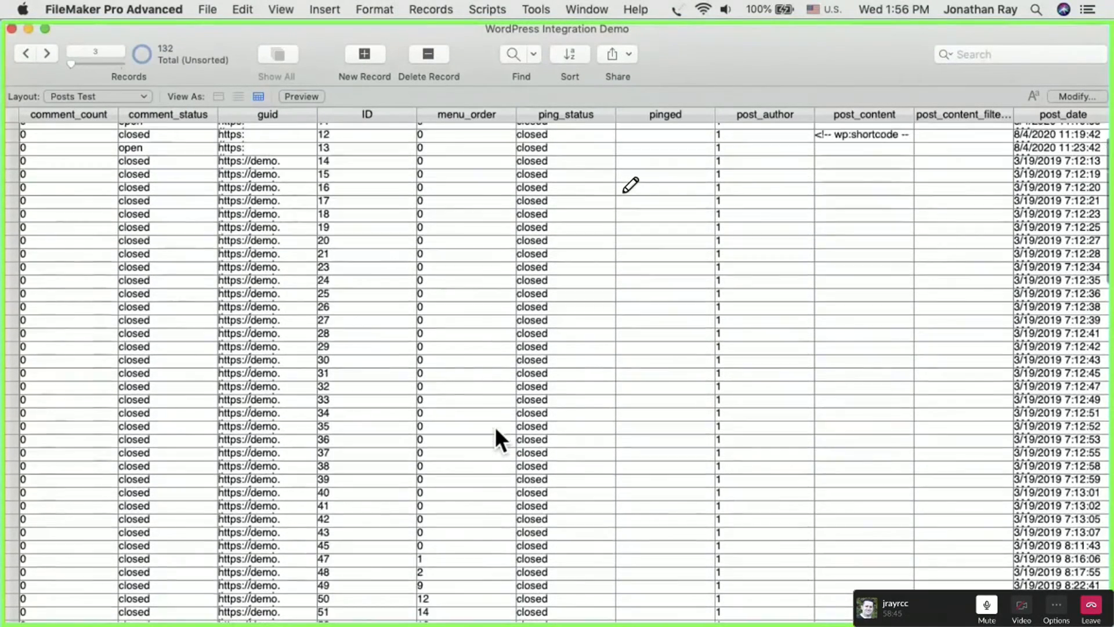
pyautogui.scroll(-3, 495, 426)
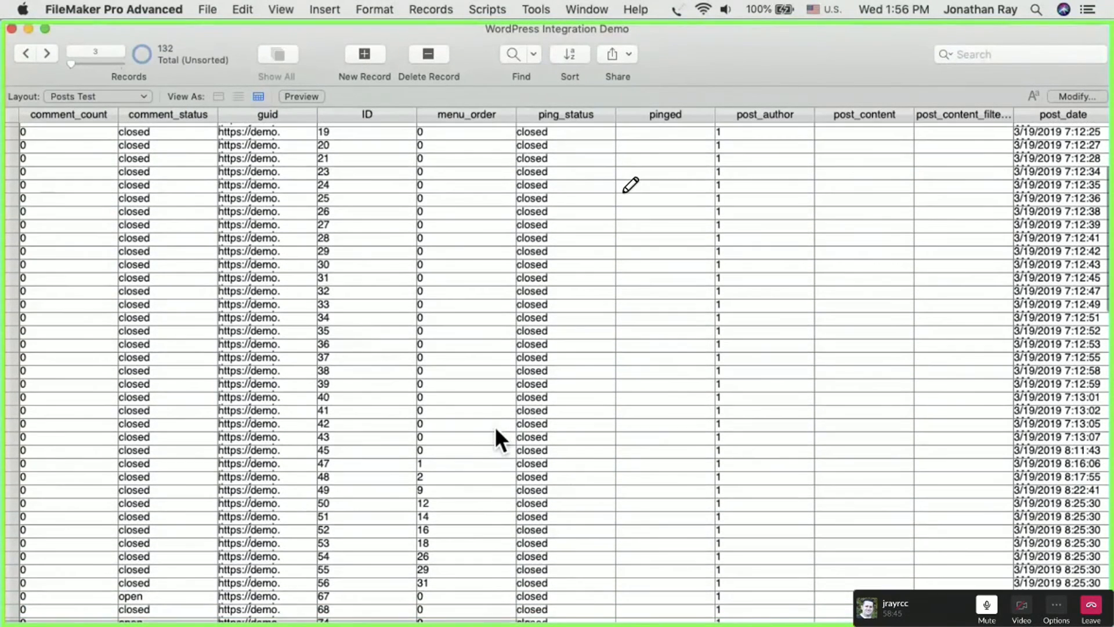
pyautogui.click(340, 399)
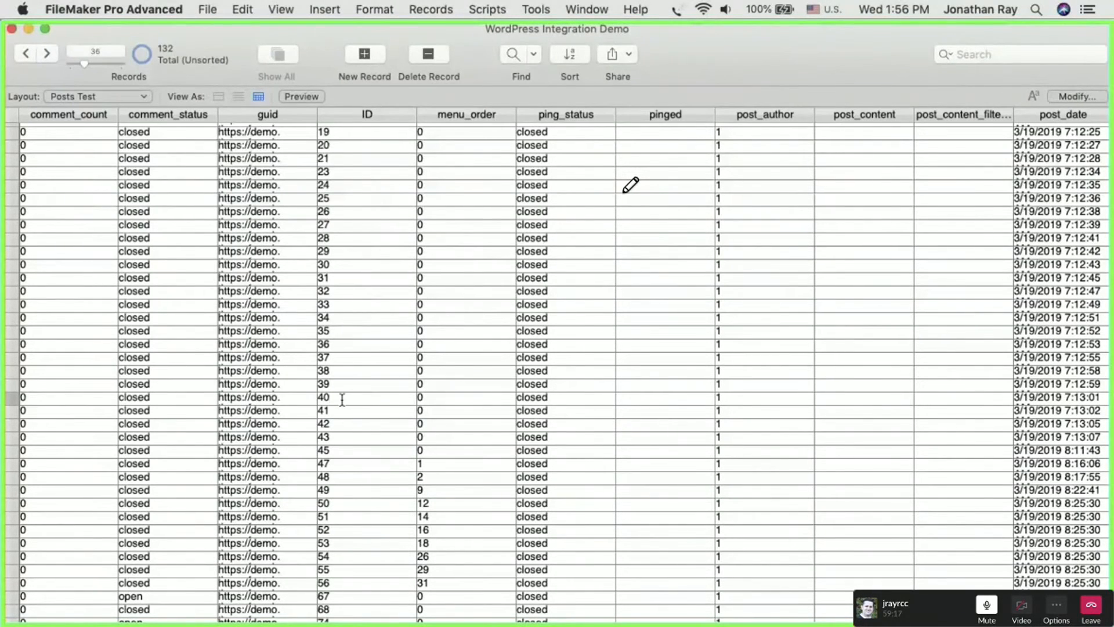
pyautogui.click(13, 399)
# - Examine the storage and indexing options of the Calendar_preferred_height field in STA_Staff without changing them
pyautogui.press('super+shift+d')
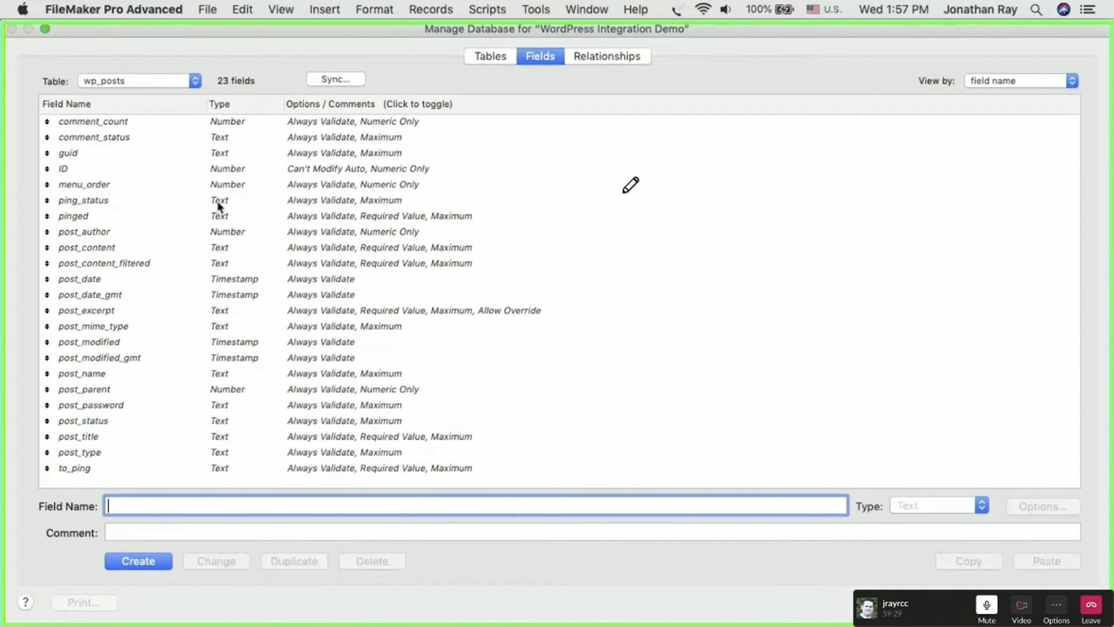
pyautogui.click(137, 78)
pyautogui.scroll(5, 123, 82)
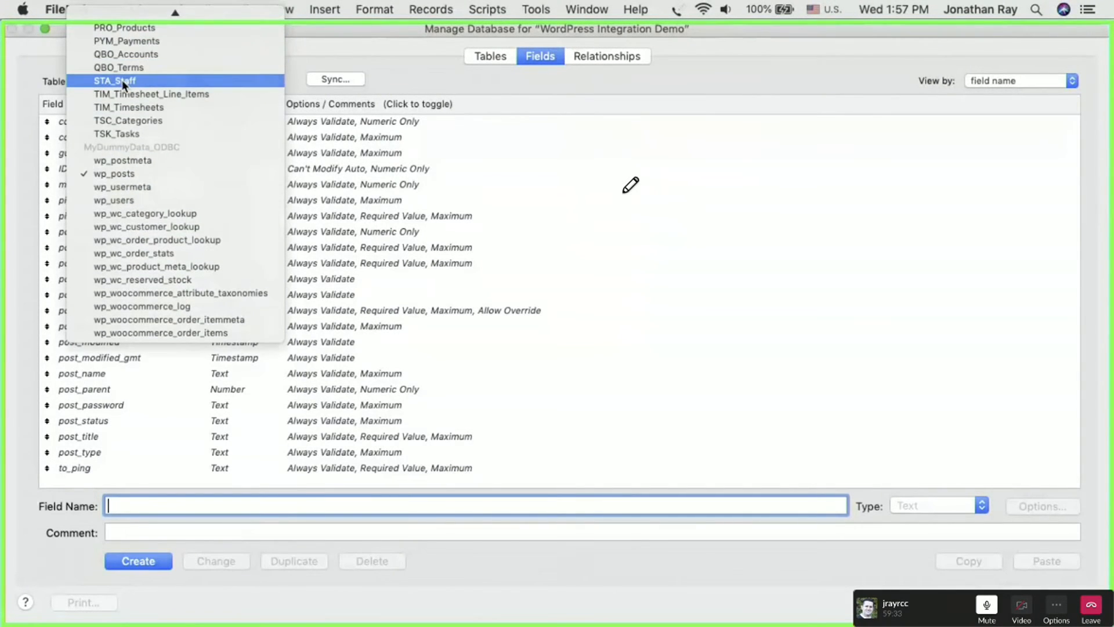
pyautogui.click(122, 79)
pyautogui.click(165, 216)
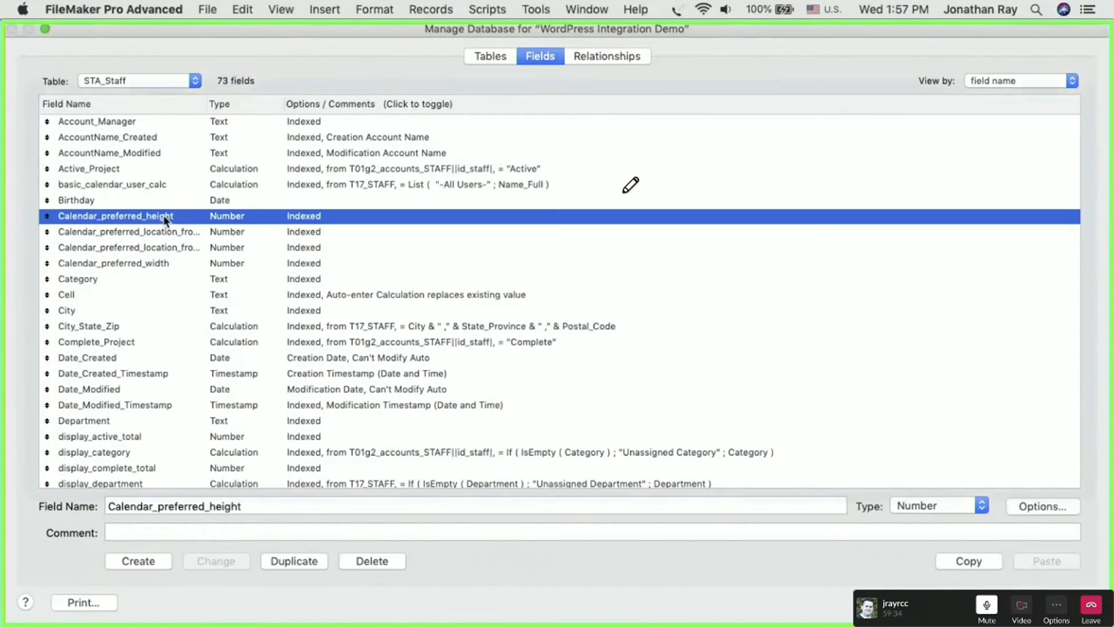
pyautogui.doubleClick(292, 216)
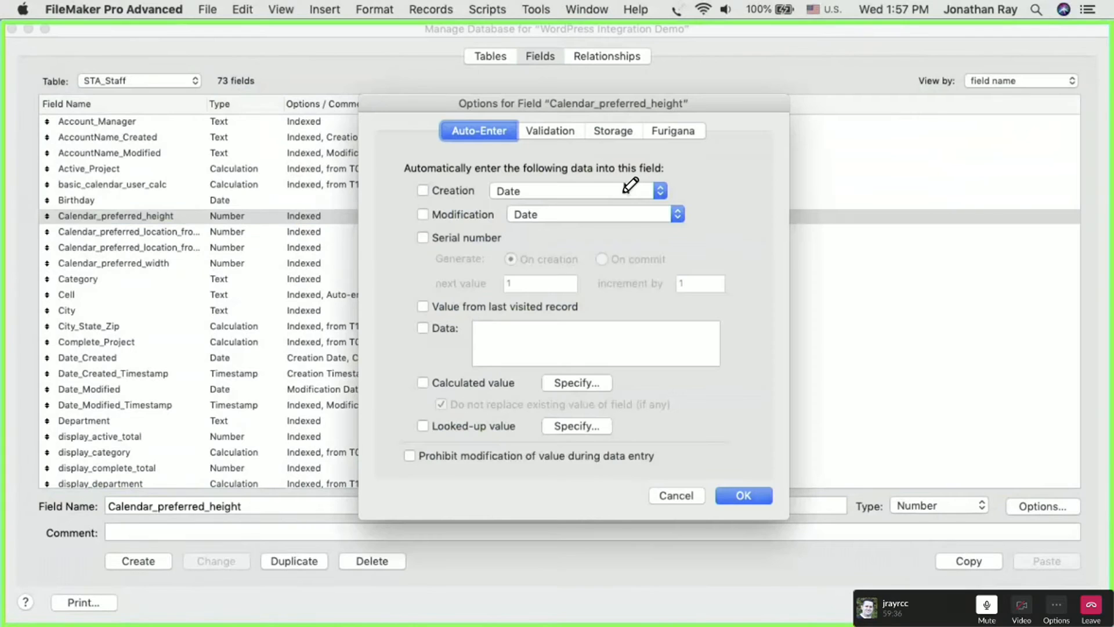
pyautogui.click(608, 132)
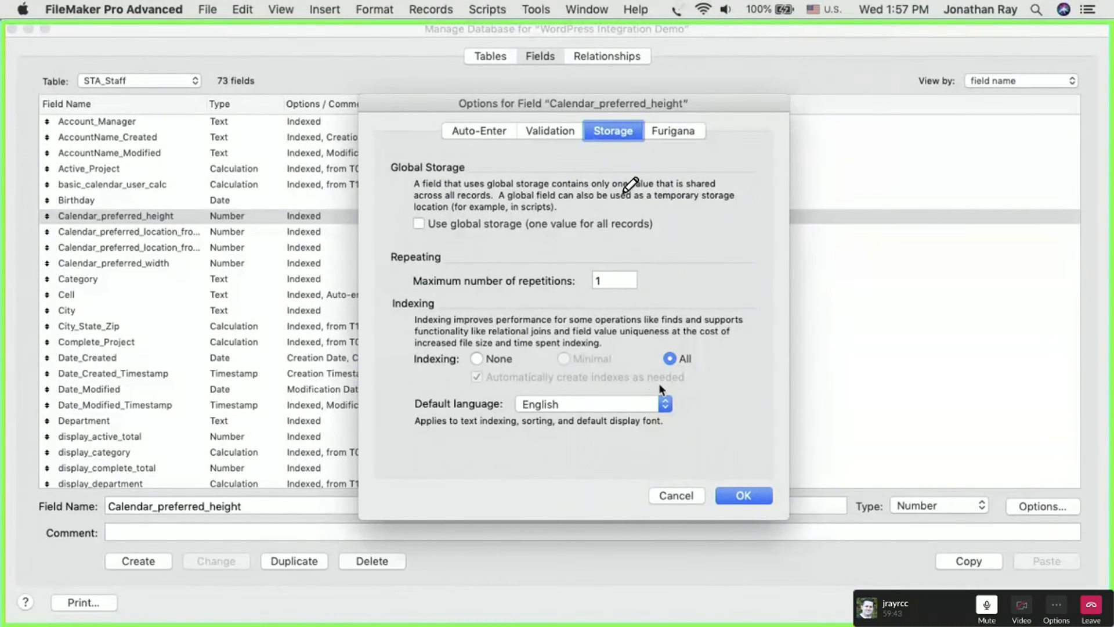
pyautogui.click(678, 495)
# - Examine the wp_posts field definitions with the ID field selected, and leave the database management dialog without changes
pyautogui.click(133, 81)
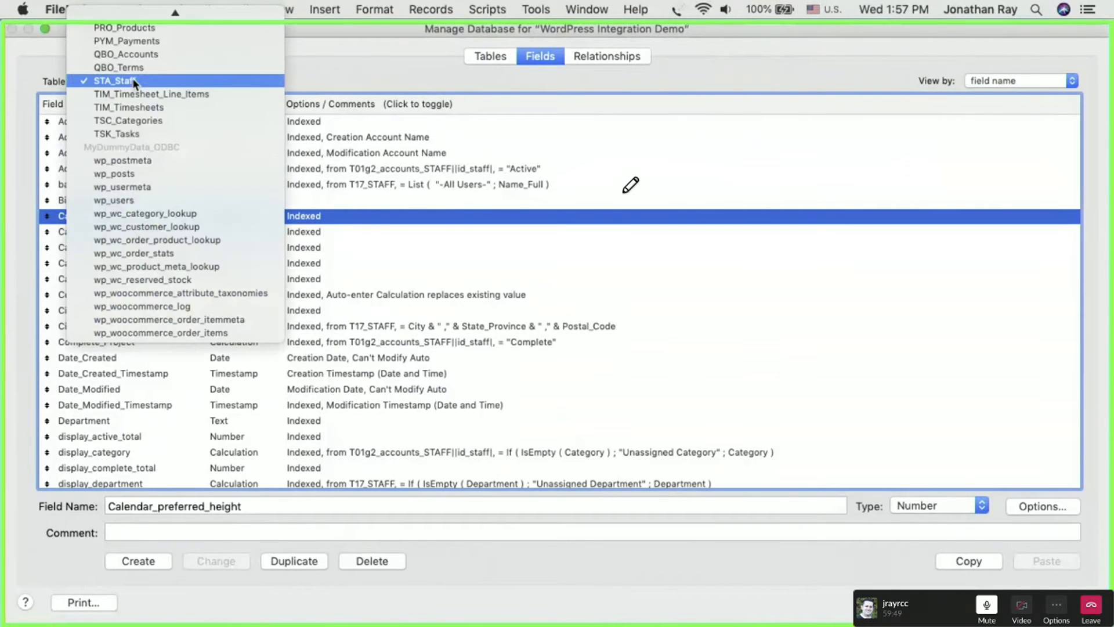
pyautogui.click(136, 171)
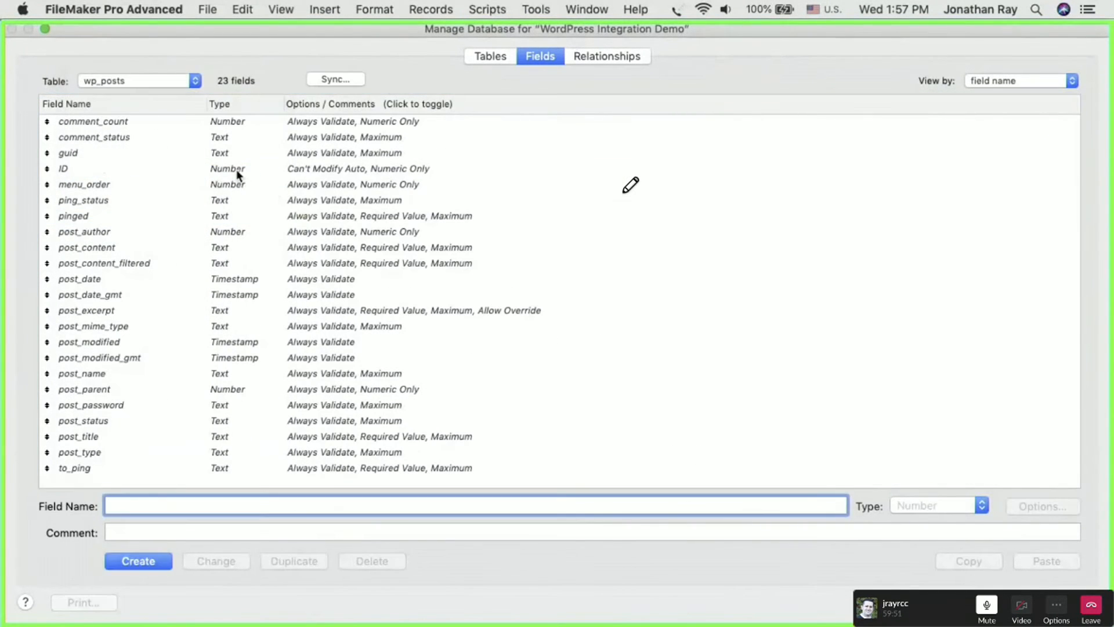
pyautogui.click(236, 169)
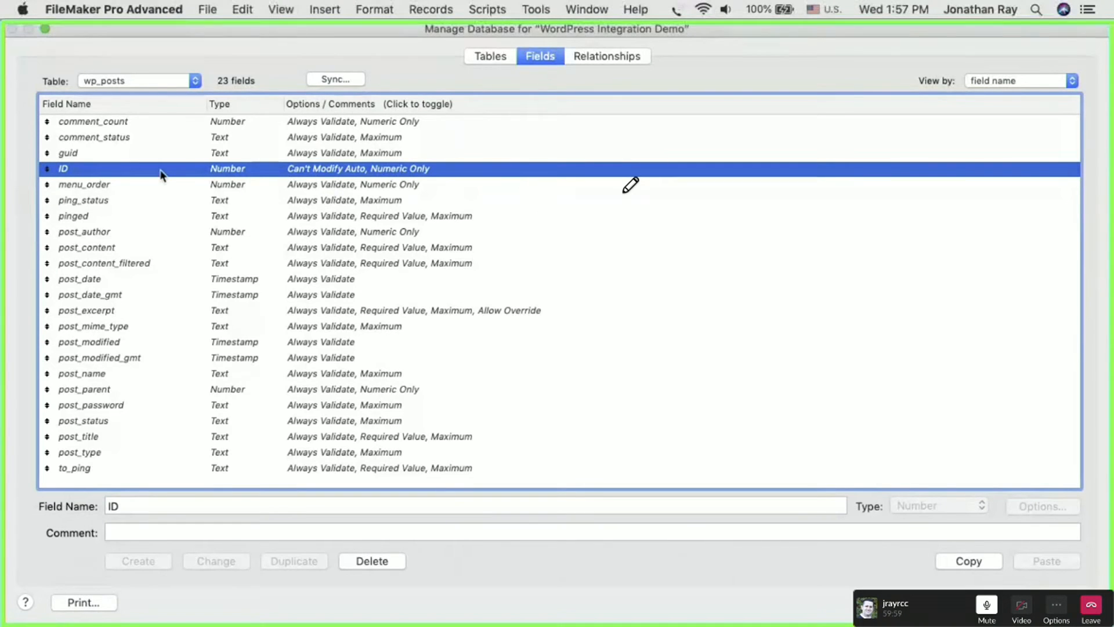
pyautogui.scroll(-1, 232, 273)
pyautogui.press('Escape')
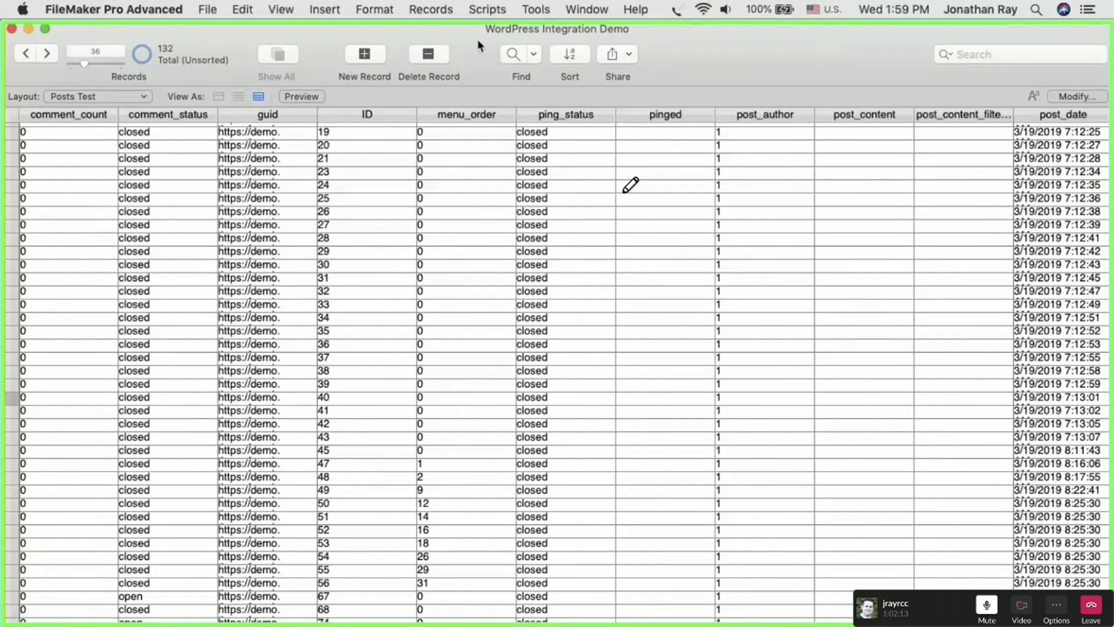
# - Look through the wp_woocommerce_attribute_taxonomies, wp_posts, wp_wc_reserved_stock and WP PostMeta layouts in turn
pyautogui.click(106, 98)
pyautogui.scroll(3, 102, 81)
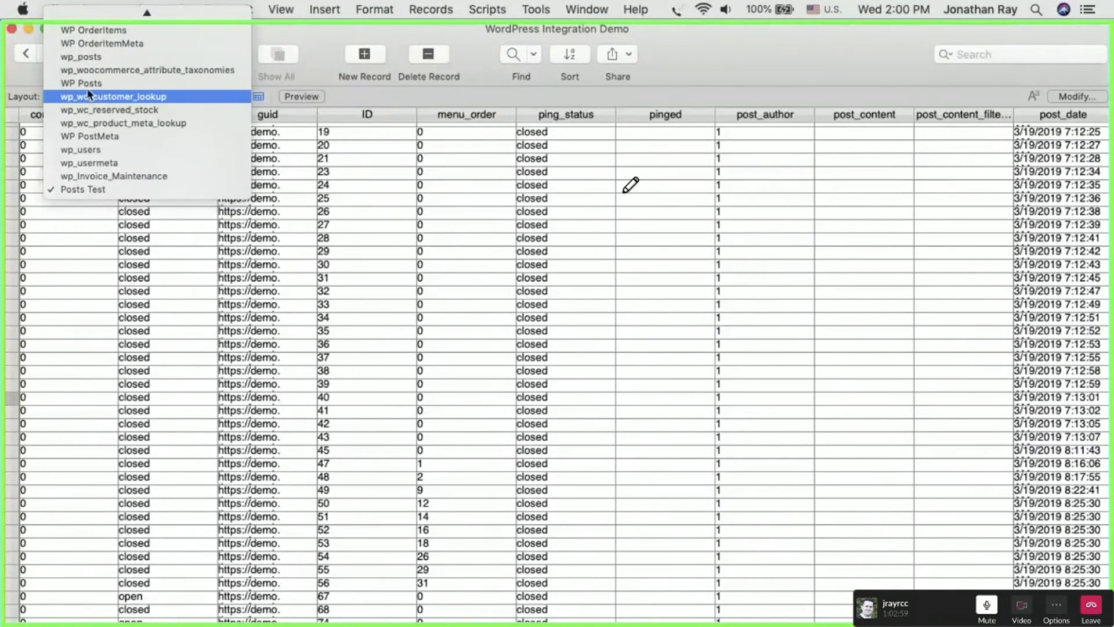
pyautogui.click(86, 71)
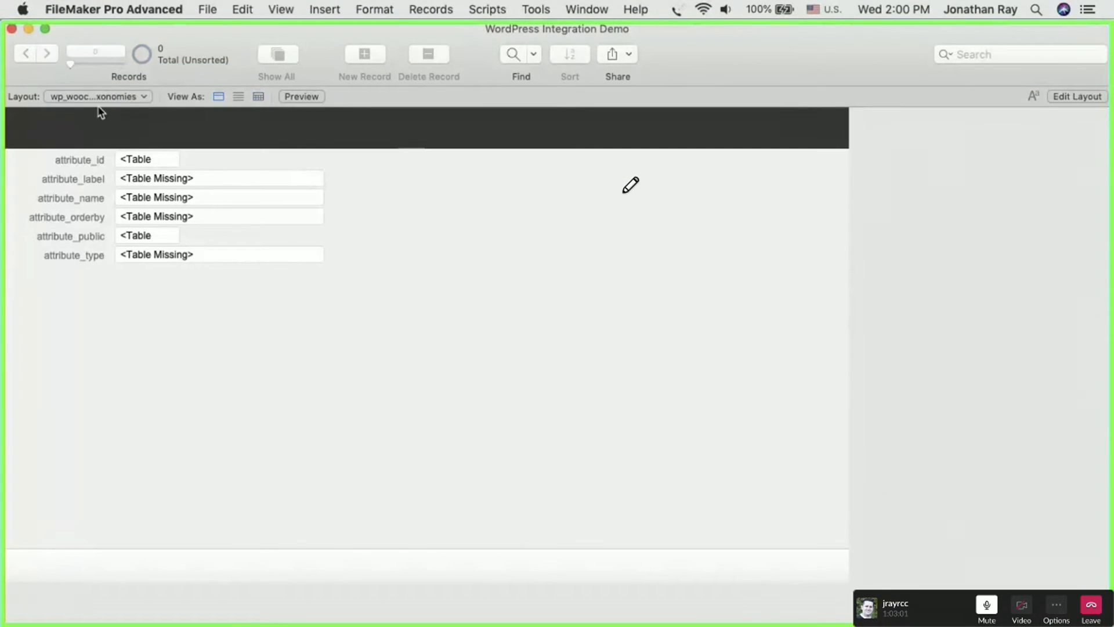
pyautogui.click(92, 97)
pyautogui.click(88, 83)
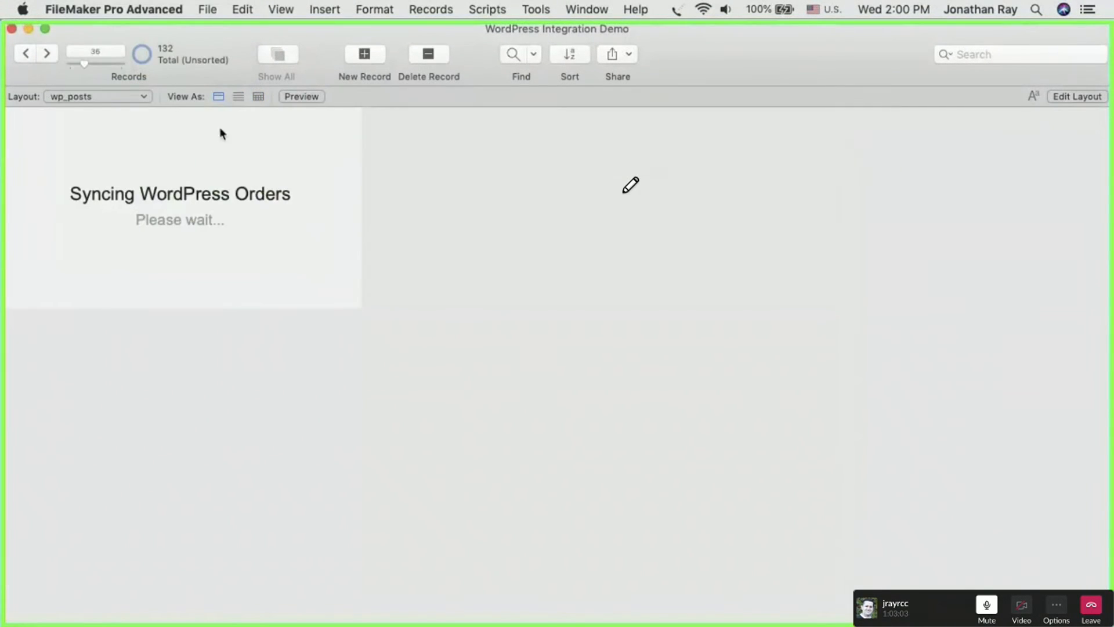
pyautogui.click(117, 97)
pyautogui.click(108, 150)
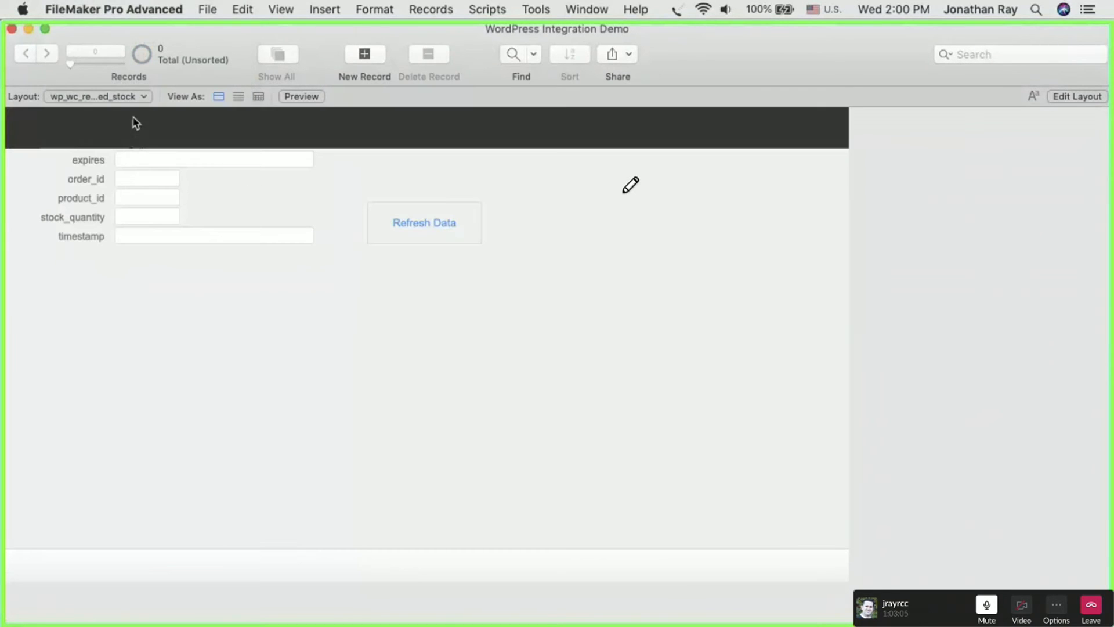
pyautogui.click(109, 96)
pyautogui.click(101, 120)
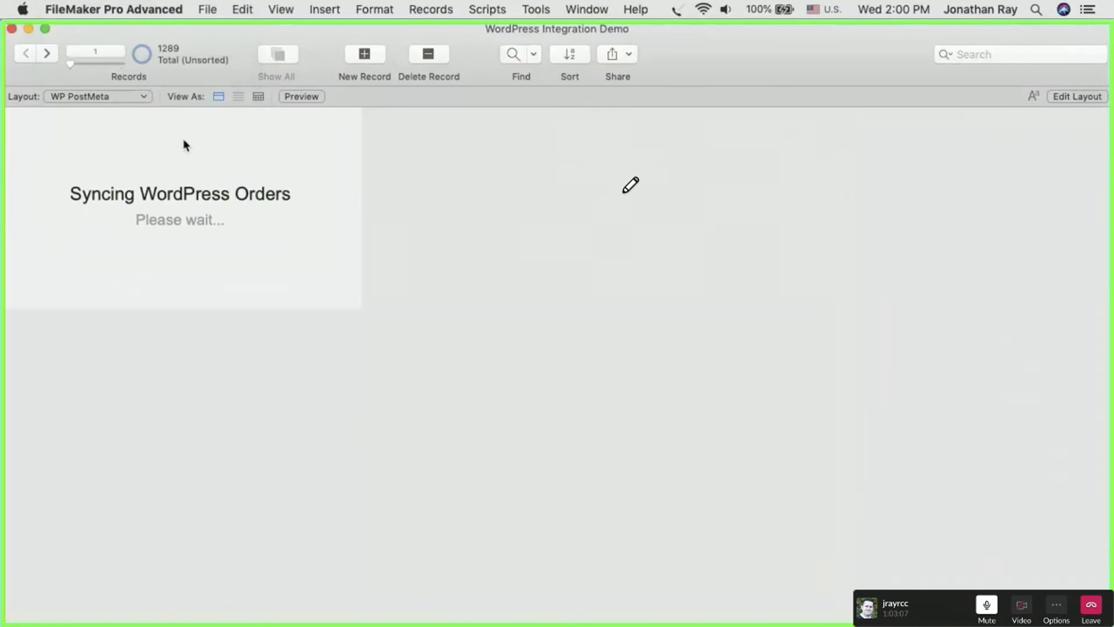
# - Check the wp_users layout, and view the current record's fields down to to_ping on the WP Posts layout
pyautogui.click(116, 97)
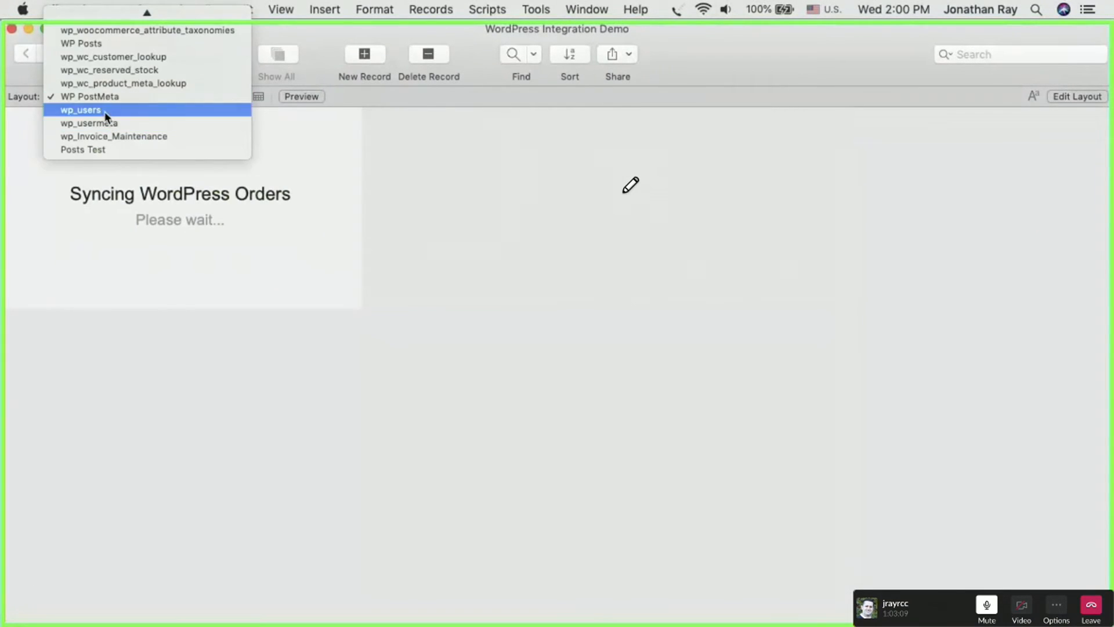
pyautogui.click(104, 110)
pyautogui.click(104, 95)
pyautogui.click(104, 137)
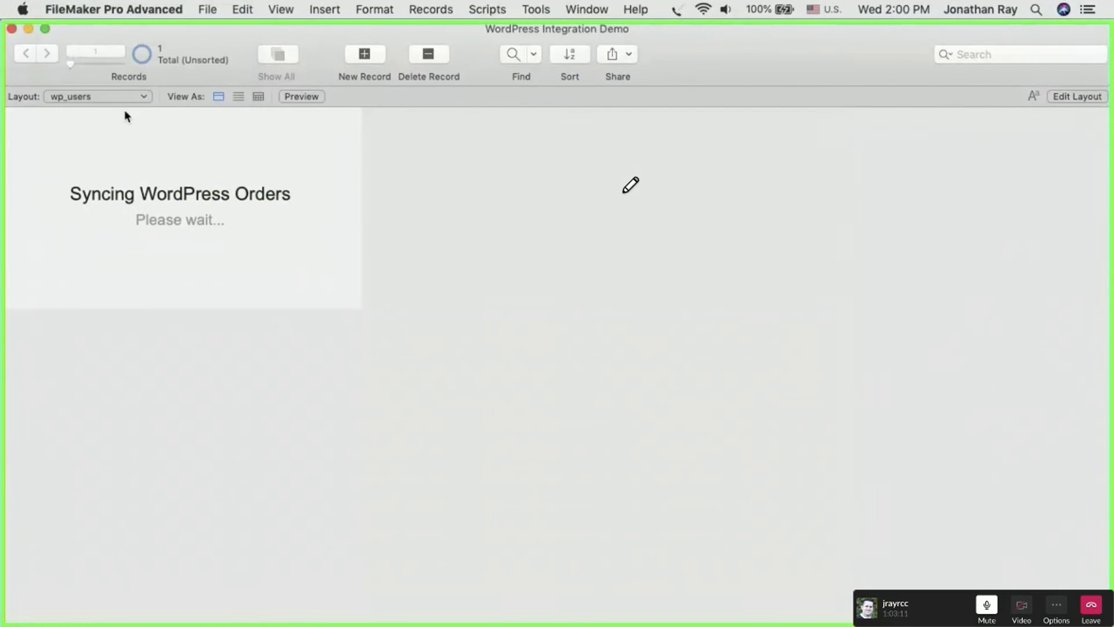
pyautogui.click(109, 98)
pyautogui.click(104, 71)
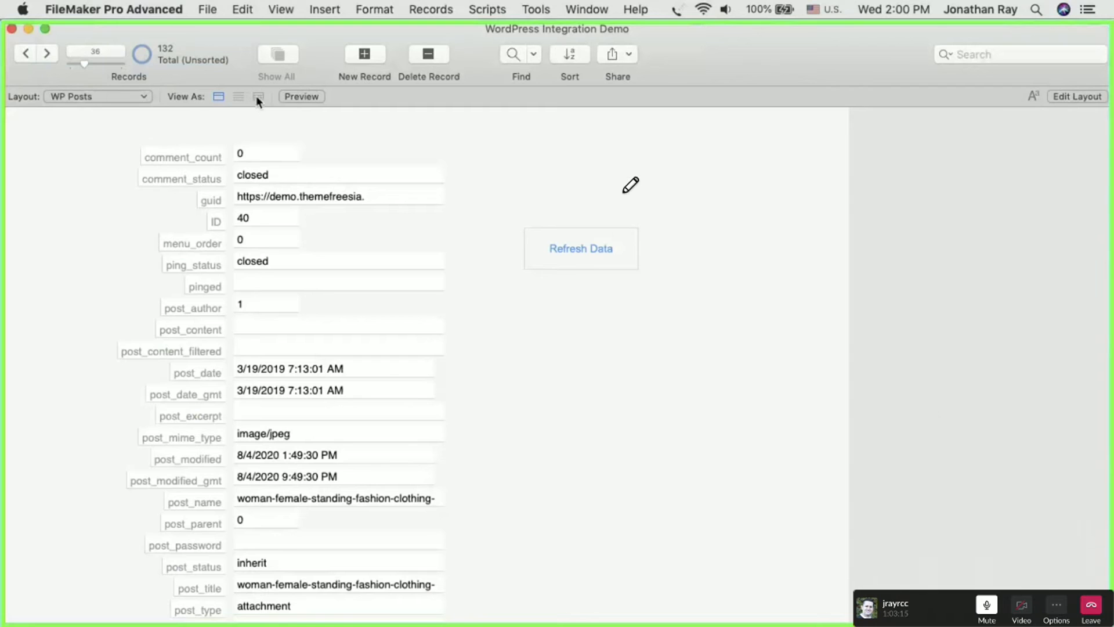
pyautogui.scroll(-3, 68, 392)
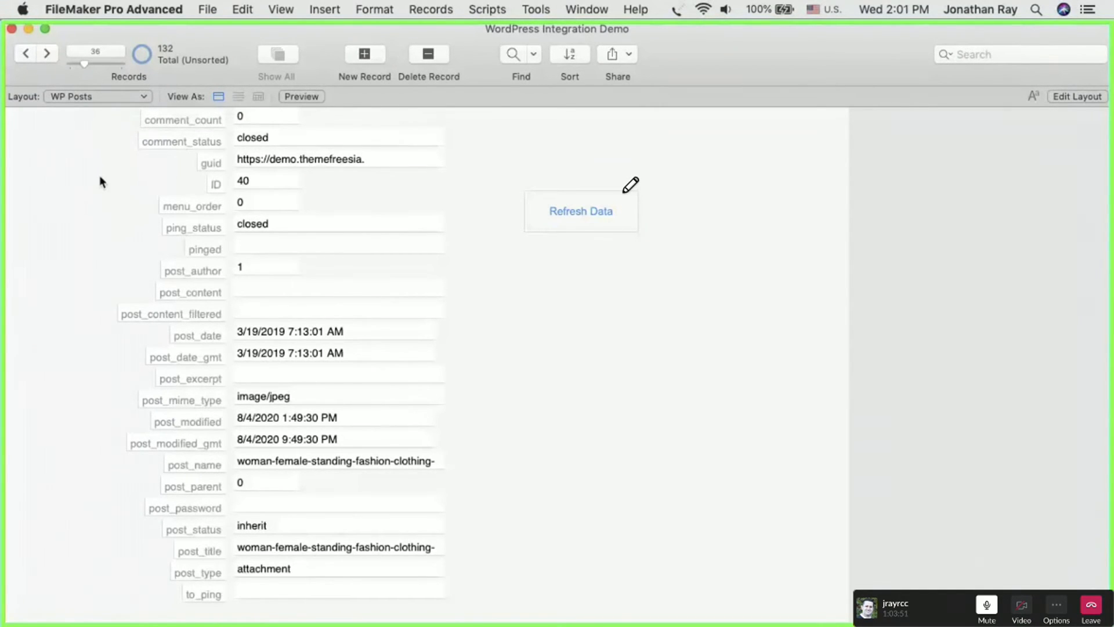
# - Return to the Posts Test layout and browse its records back to the beginning of the list
pyautogui.click(78, 99)
pyautogui.click(90, 282)
pyautogui.scroll(-1, 104, 259)
pyautogui.scroll(2, 104, 259)
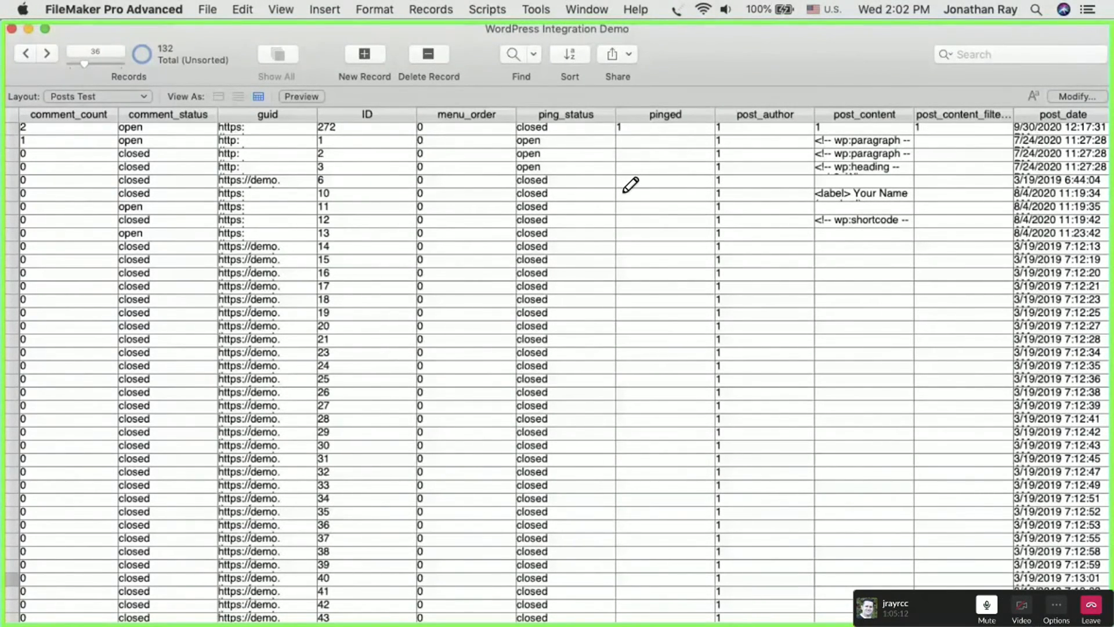
# - Switch to the PowerPoint presentation and show slide 7, "Configuring a DSN on the Server"
pyautogui.press('super+Tab')
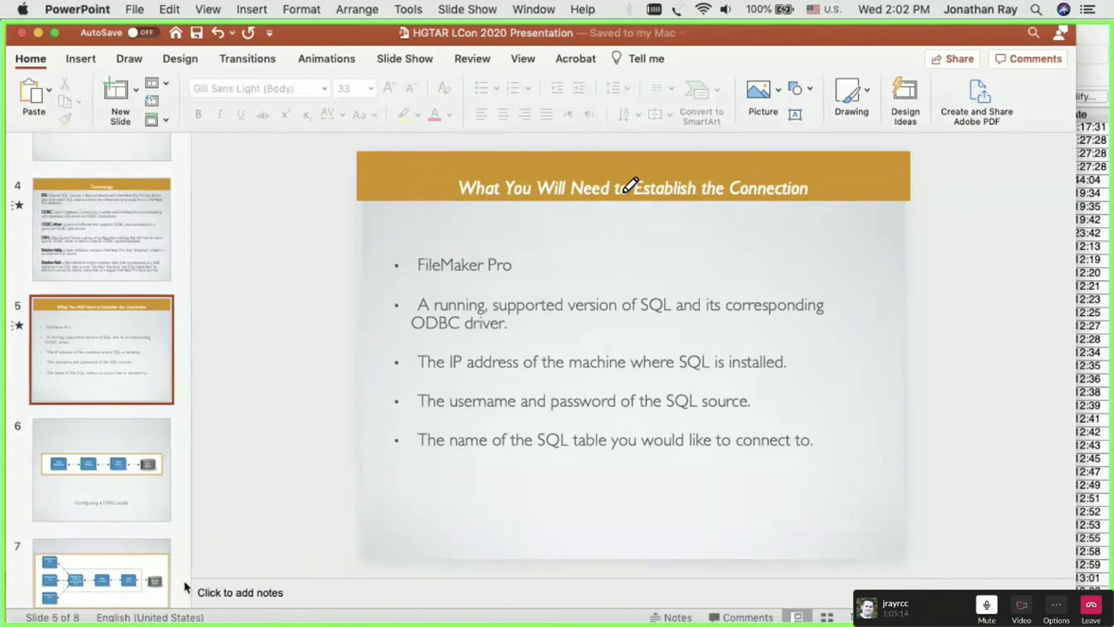
pyautogui.click(119, 571)
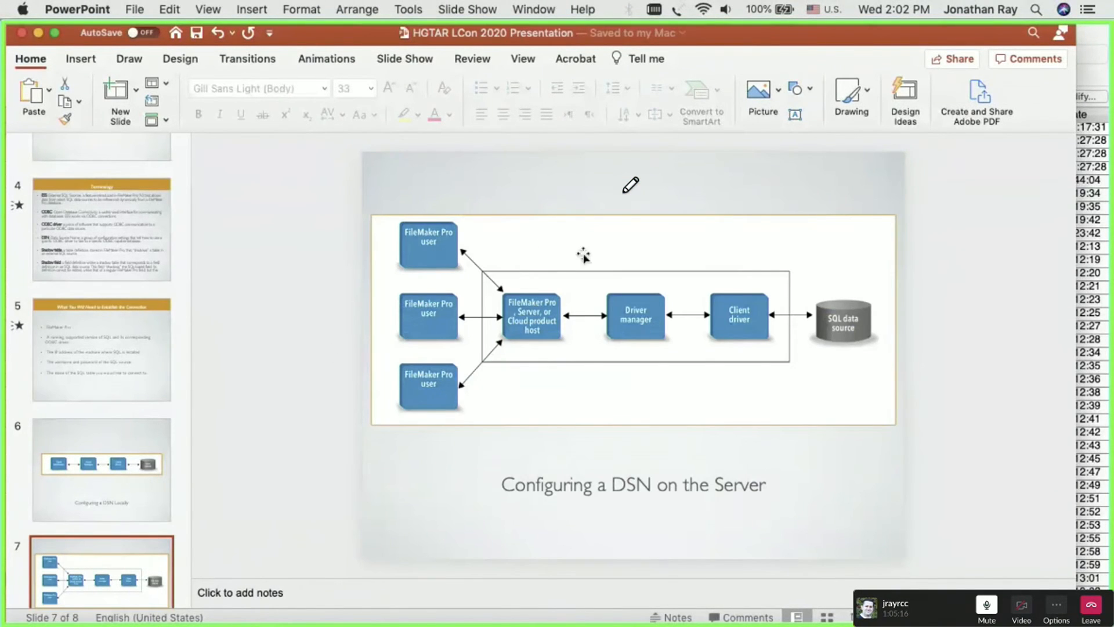